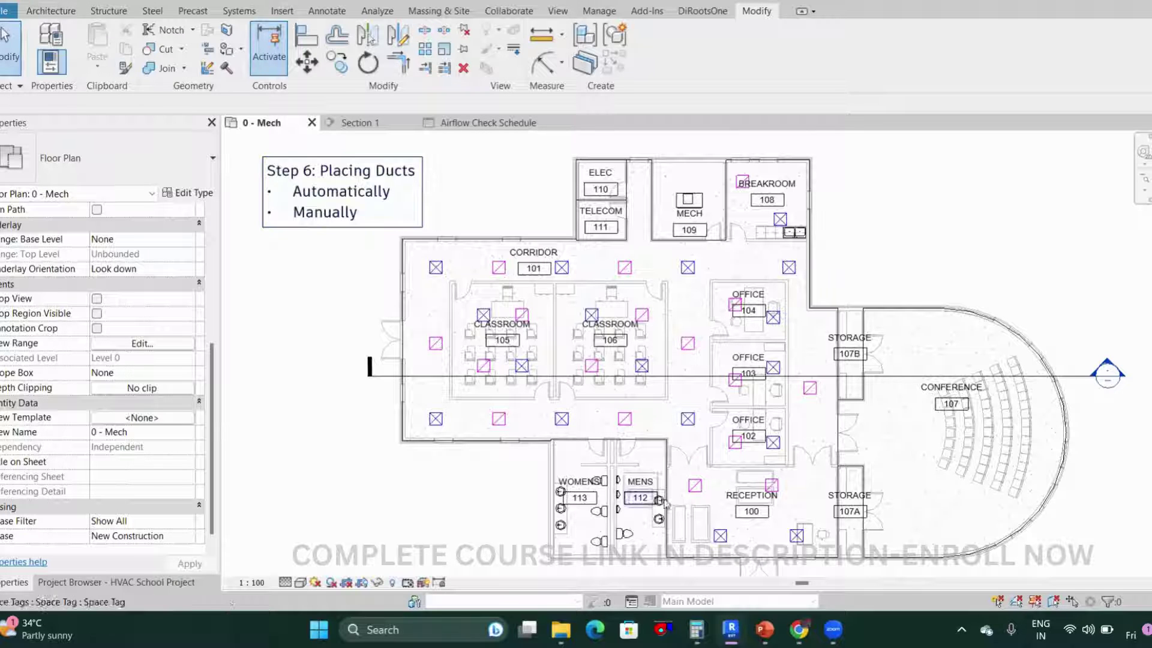
- Align the two return air terminals in Reception 100 horizontally with the centres of the supply diffusers below them
scroll(664, 502, "up", 3)
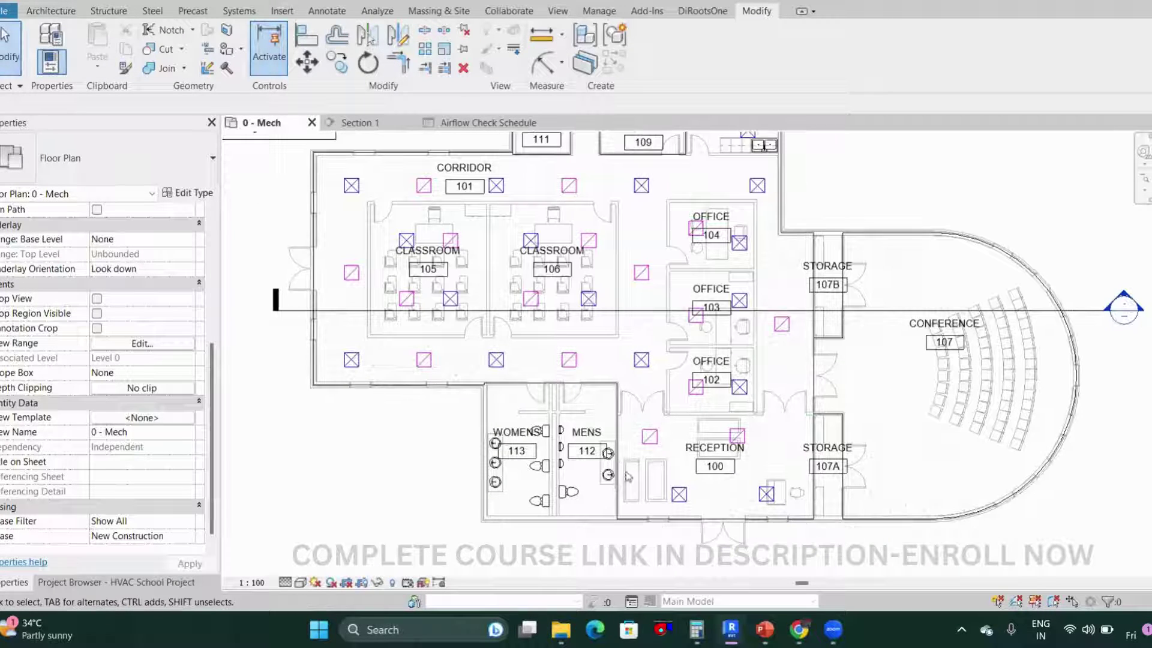
scroll(710, 510, "up", 4)
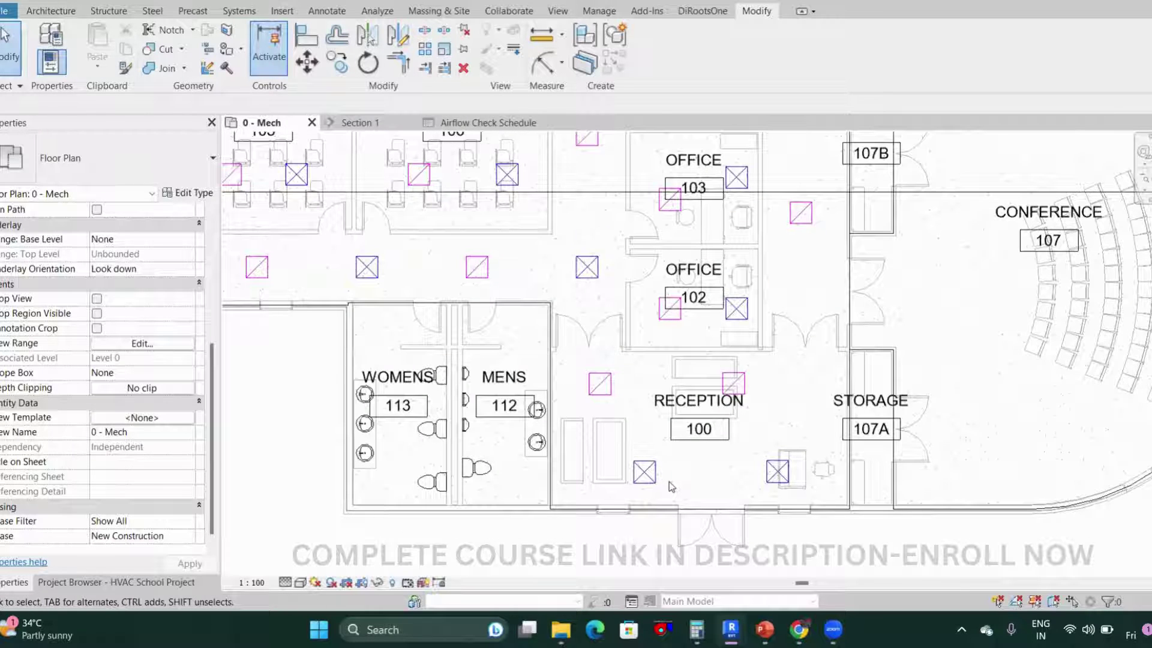
key("a")
key("l")
scroll(658, 482, "up", 2)
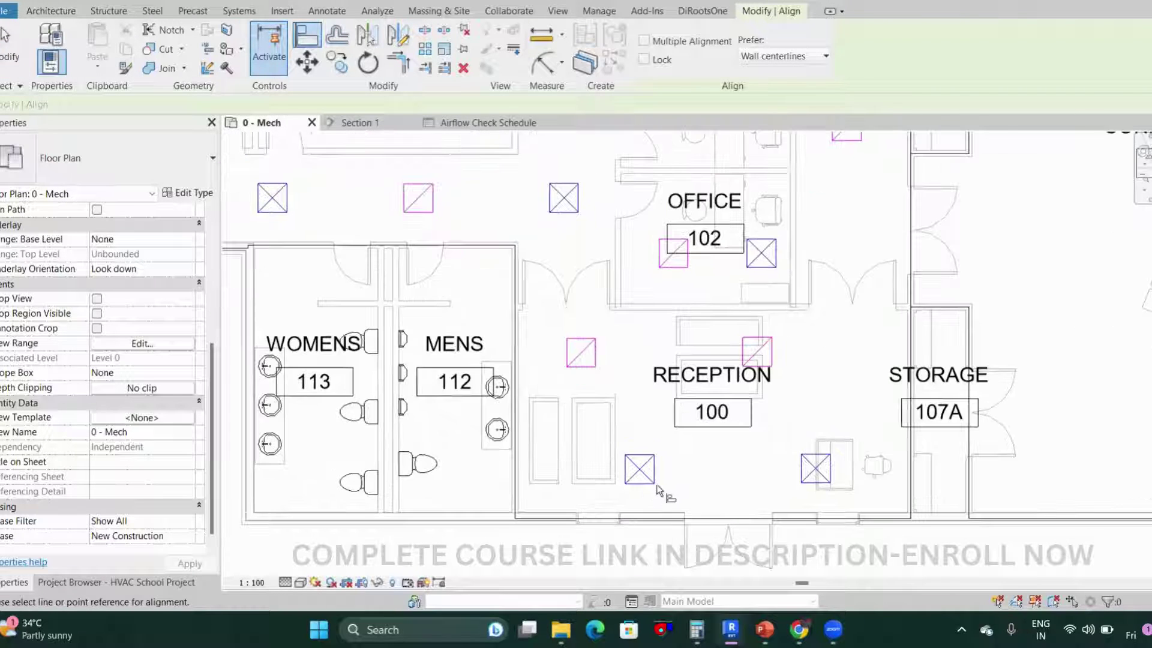
left_click(575, 378)
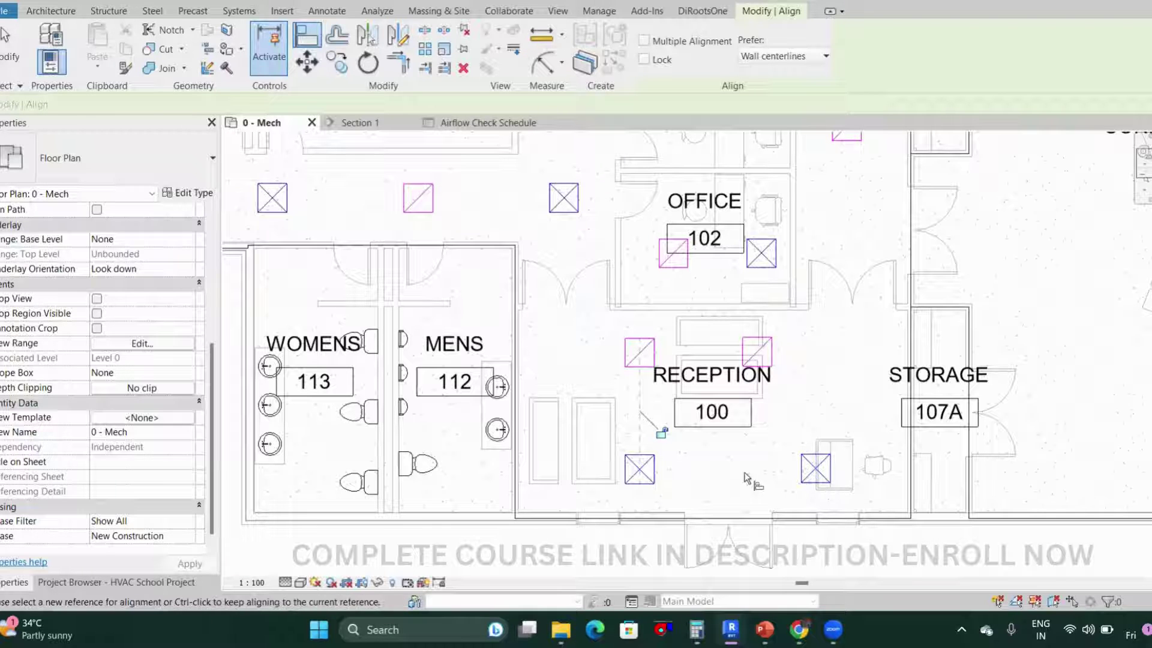
left_click(815, 468)
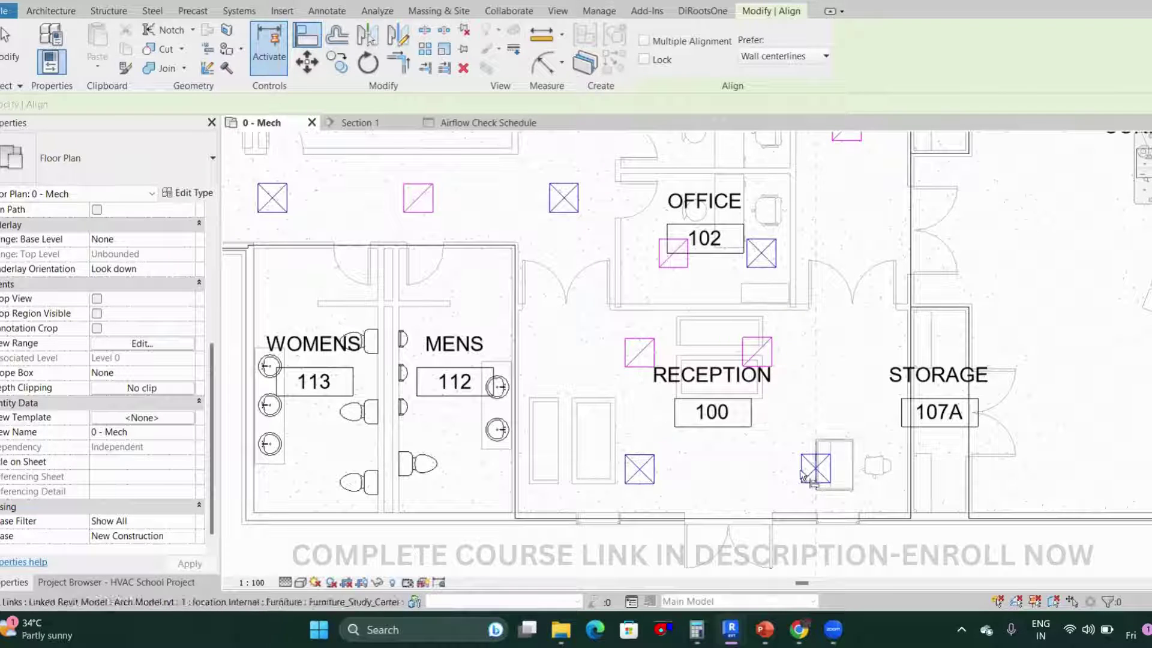
left_click(760, 367)
key("Escape")
key("Escape")
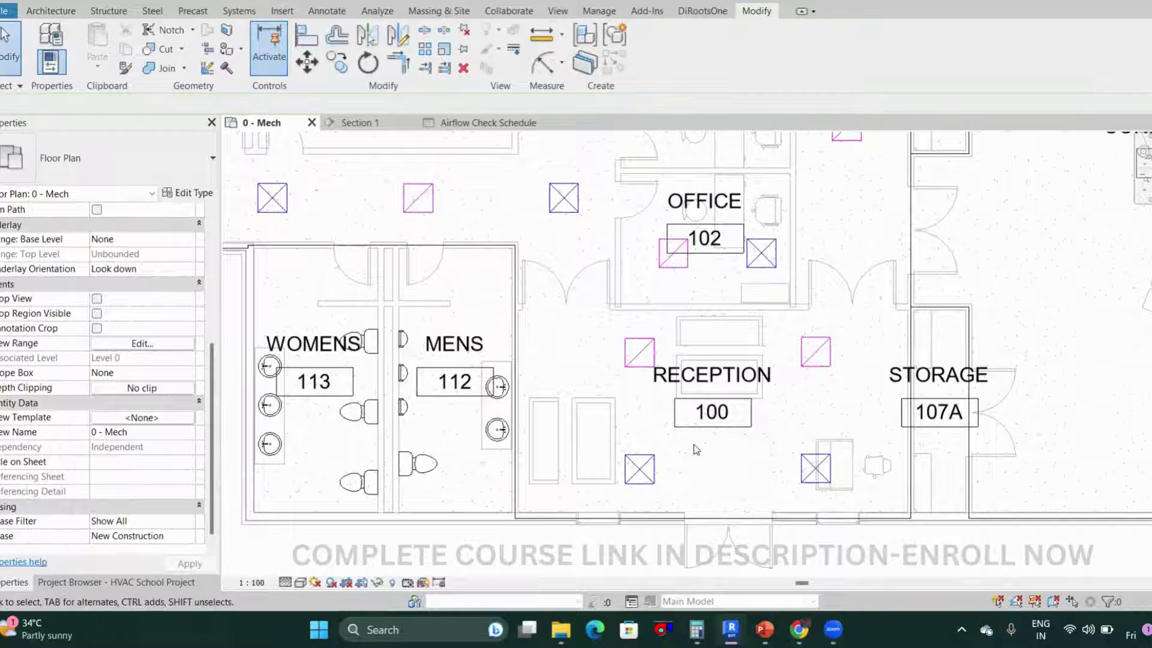
scroll(742, 478, "down", 2)
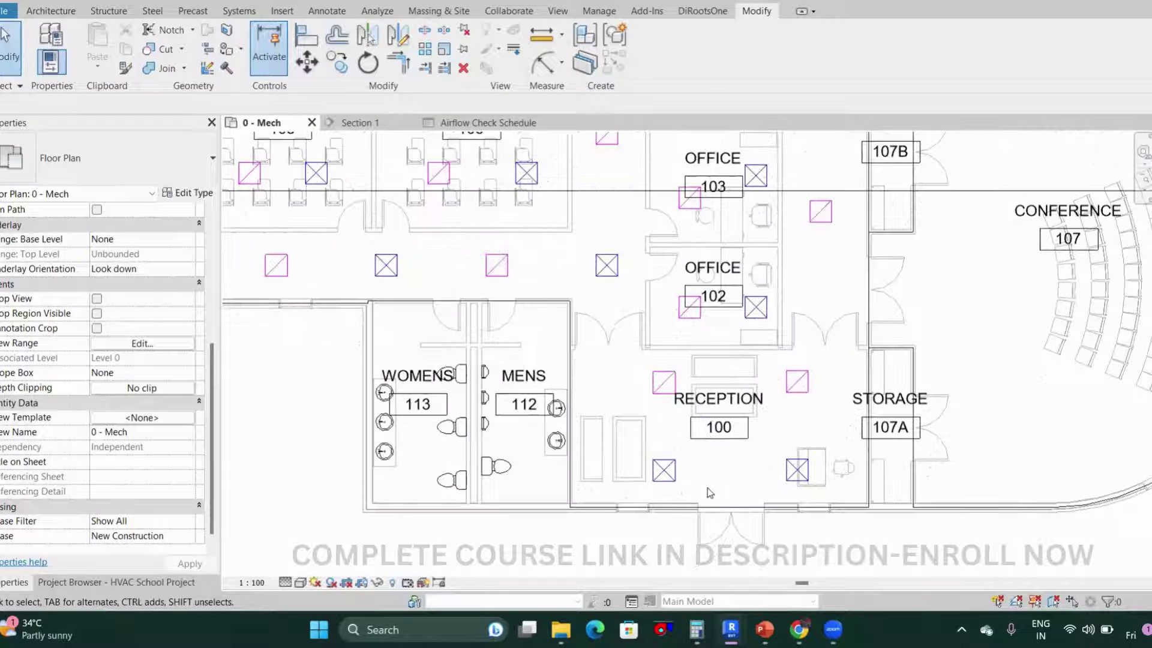
scroll(708, 480, "down", 4)
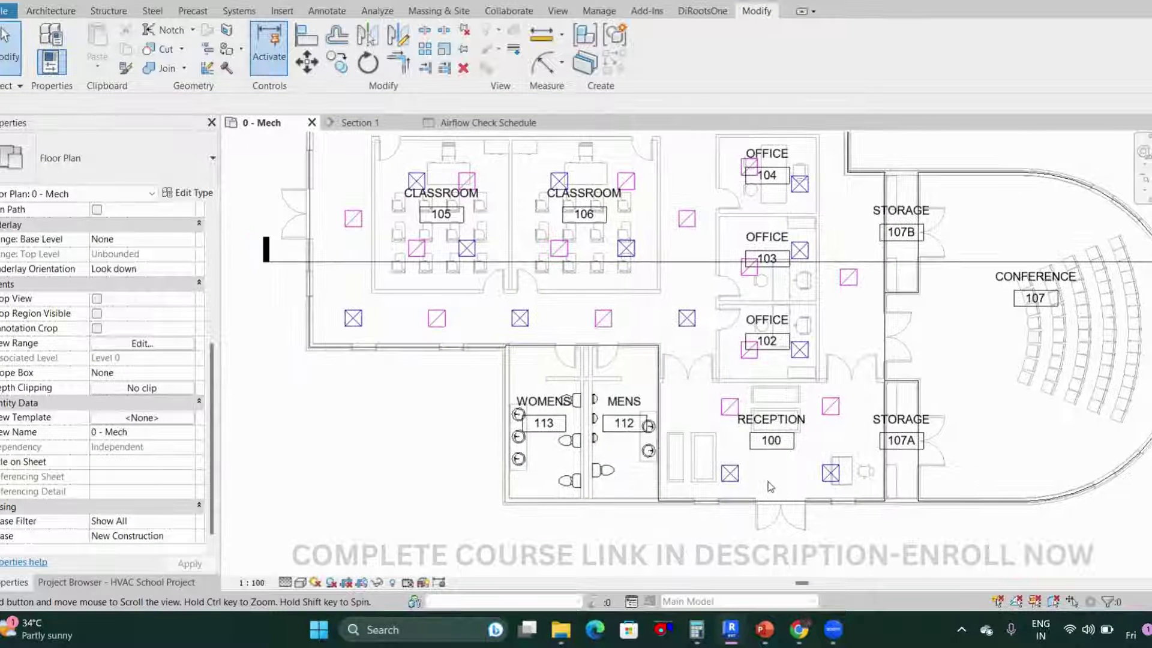
scroll(627, 428, "up", 1)
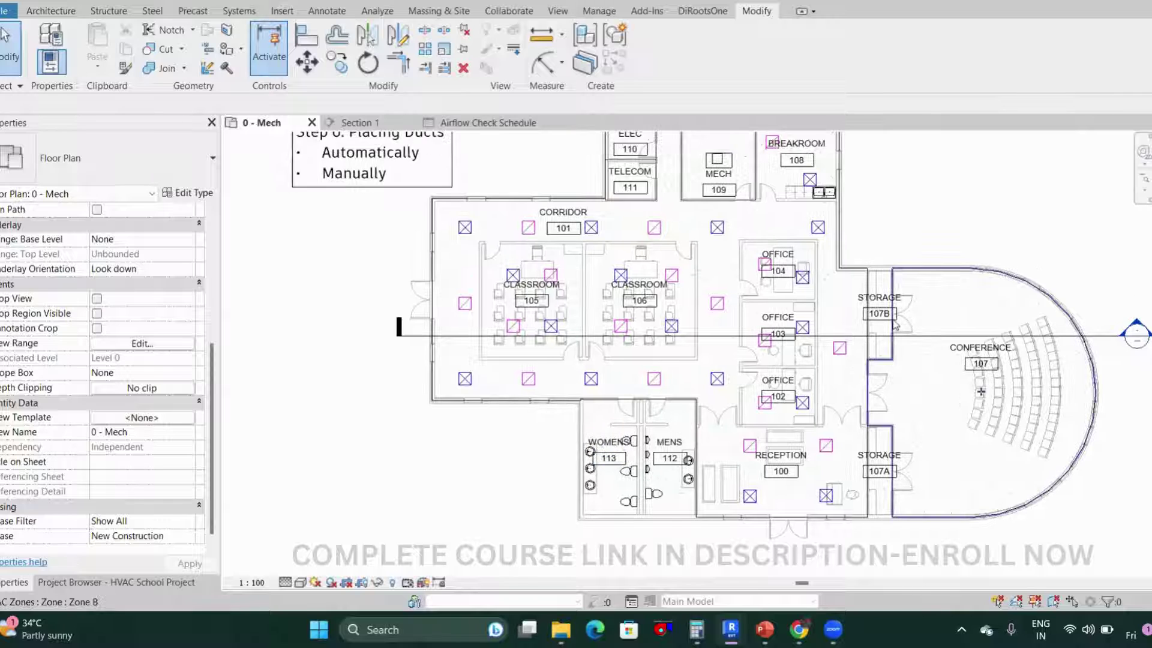
scroll(960, 360, "up", 1)
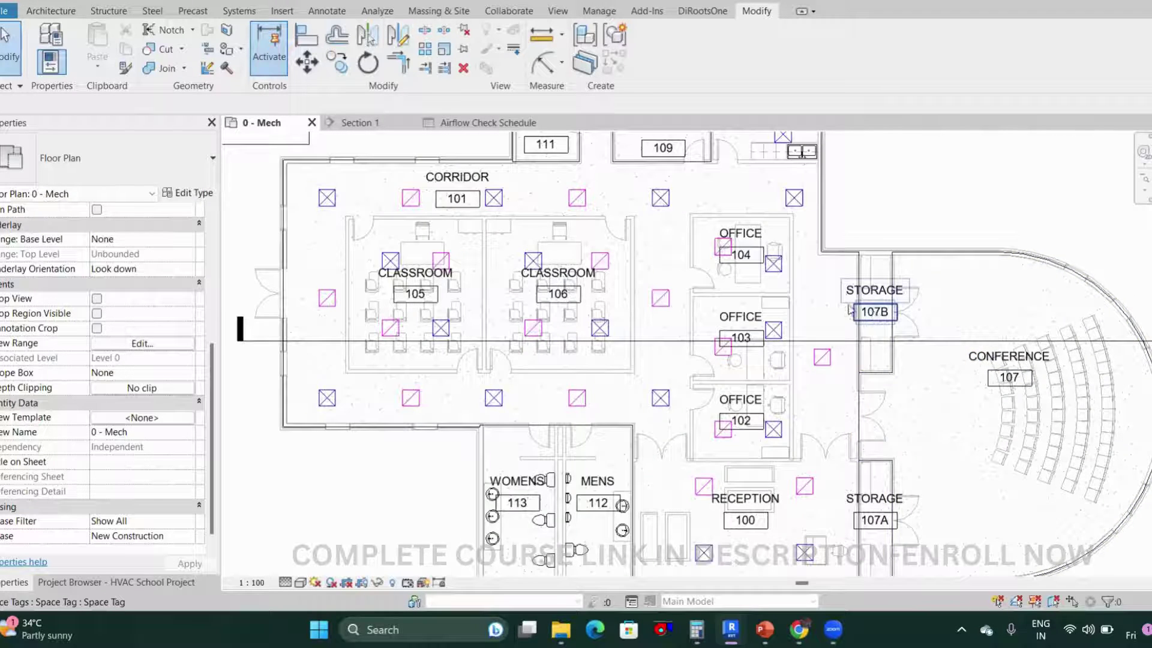
scroll(848, 305, "down", 1)
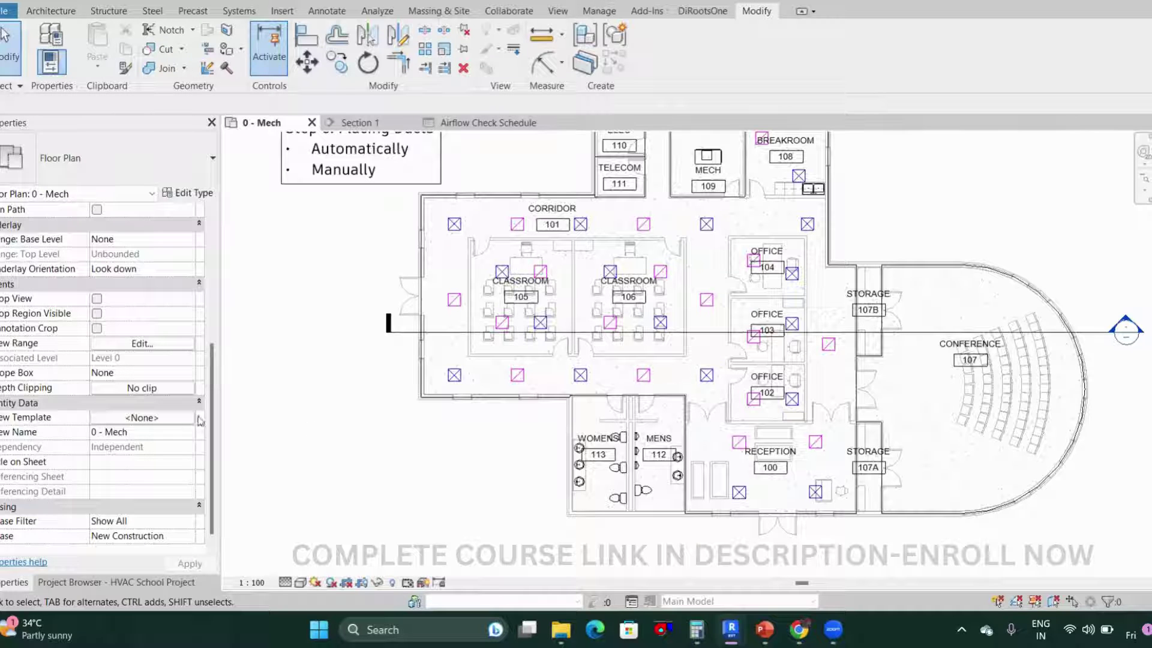
left_click(113, 418)
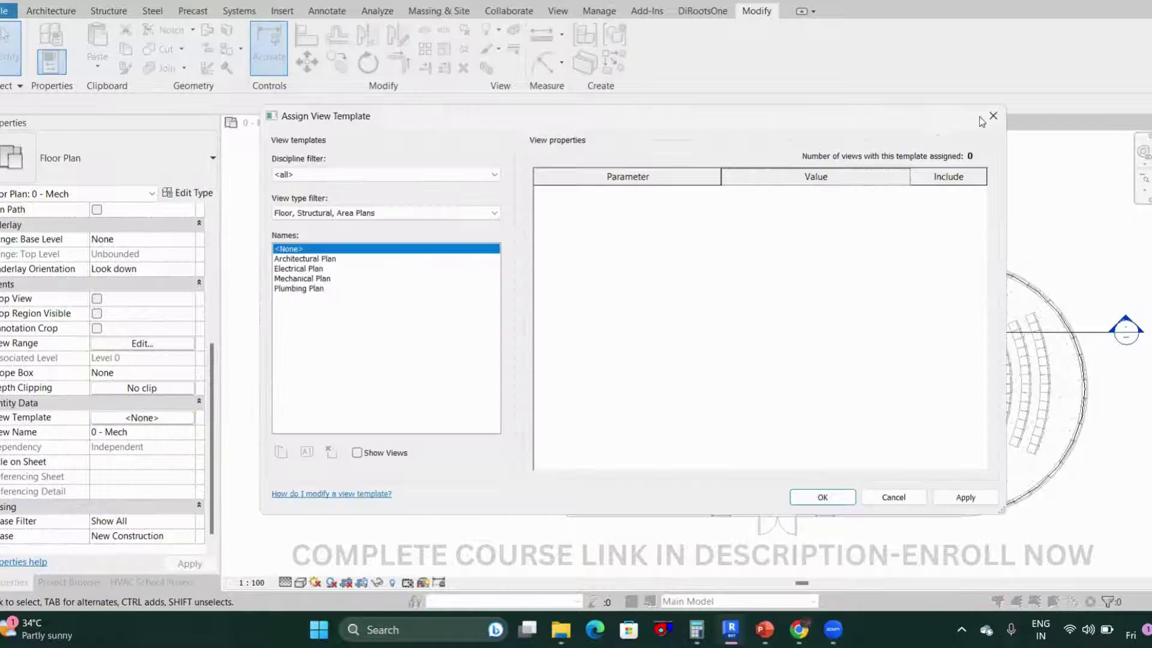
left_click(993, 116)
- Set the Space Tags annotation category to halftone in the visibility/graphic overrides of the 0 - Mech floor plan
key("v")
key("g")
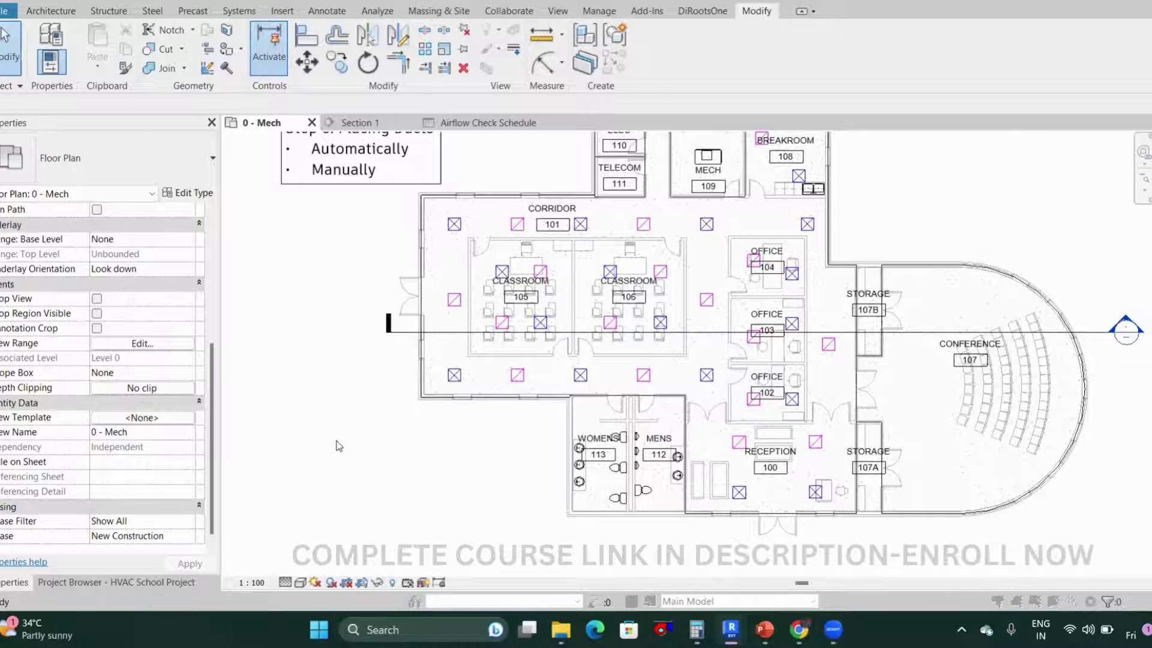
left_click_drag(438, 97, 661, 99)
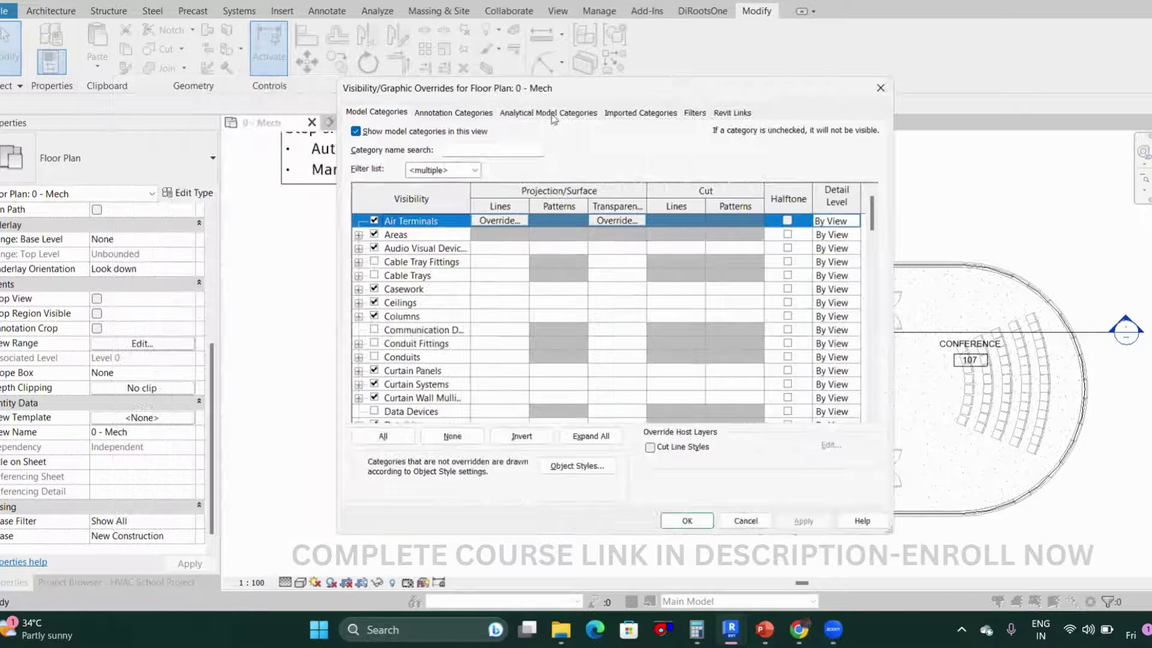
left_click(451, 112)
left_click(416, 264)
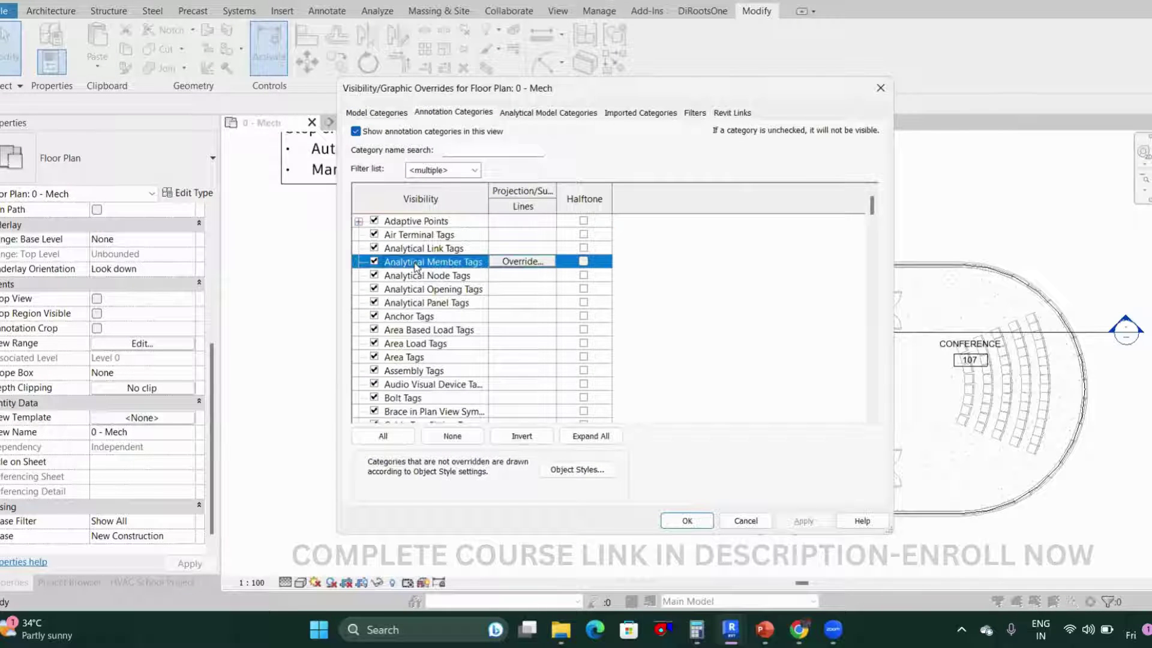
key("s")
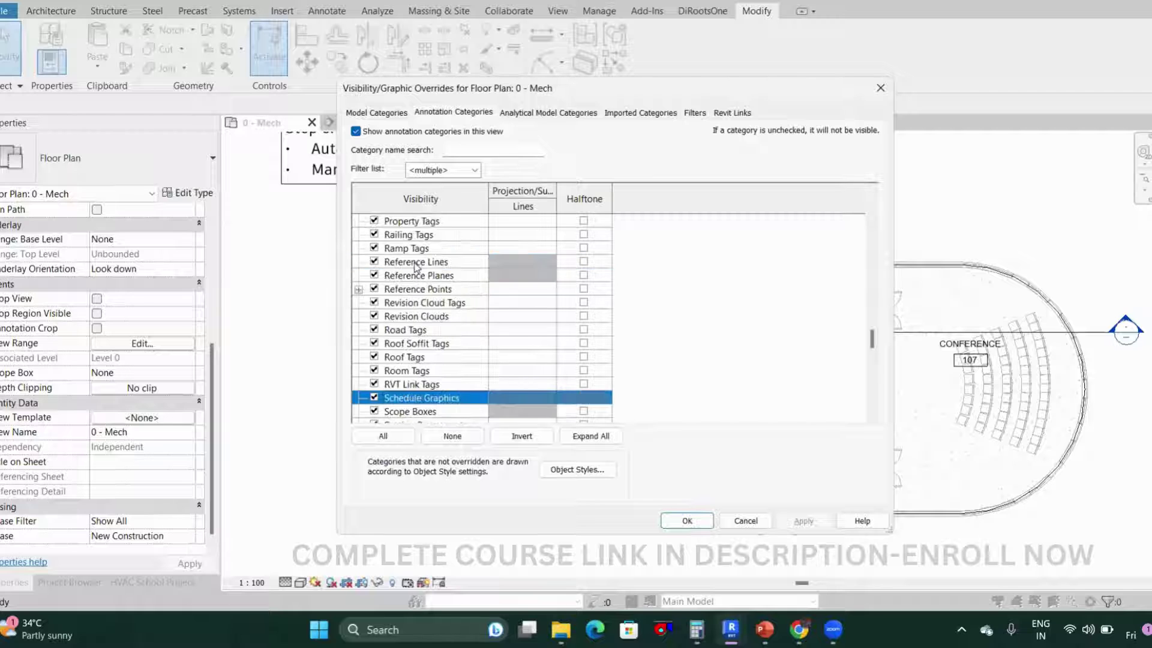
key("p")
key("s")
scroll(417, 348, "down", 1)
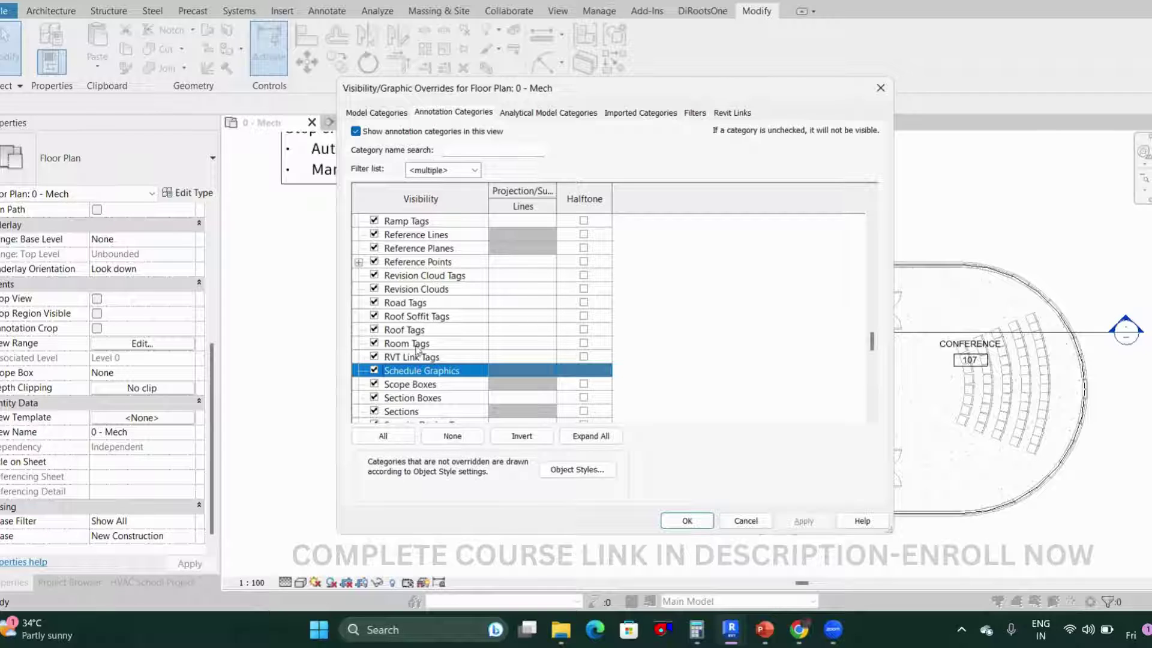
scroll(418, 351, "down", 2)
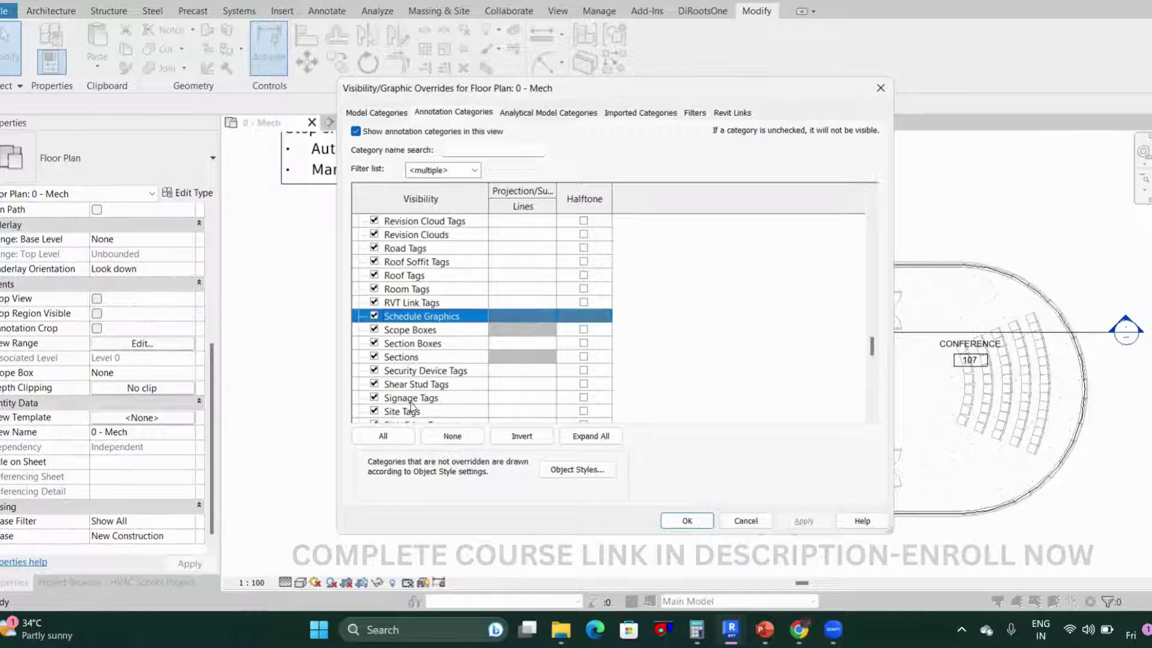
scroll(411, 405, "down", 2)
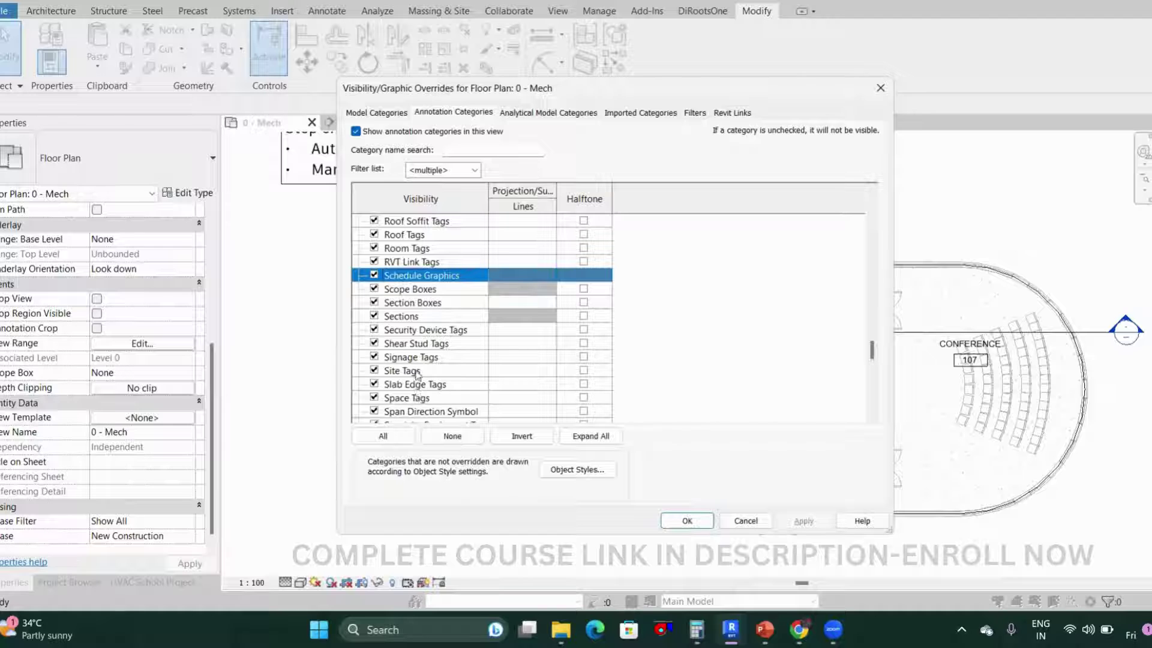
left_click(418, 397)
left_click(583, 397)
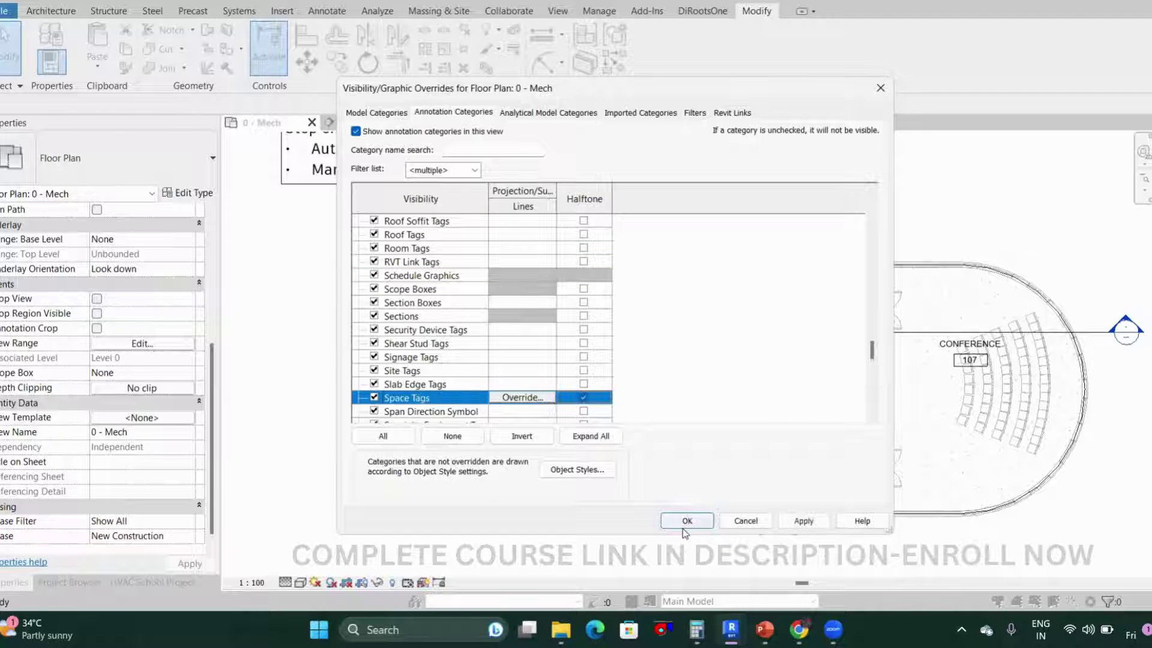
left_click(687, 520)
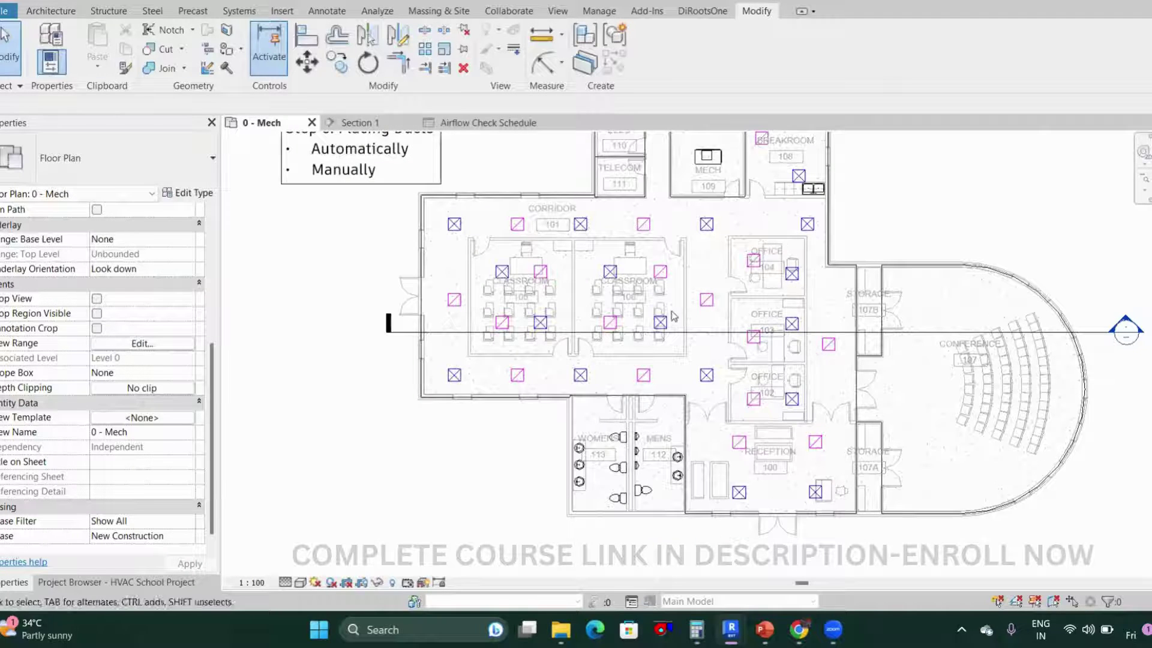
- Review the view templates available for the 0 - Mech floor plan without assigning one
middle_click_drag(673, 316, 644, 313)
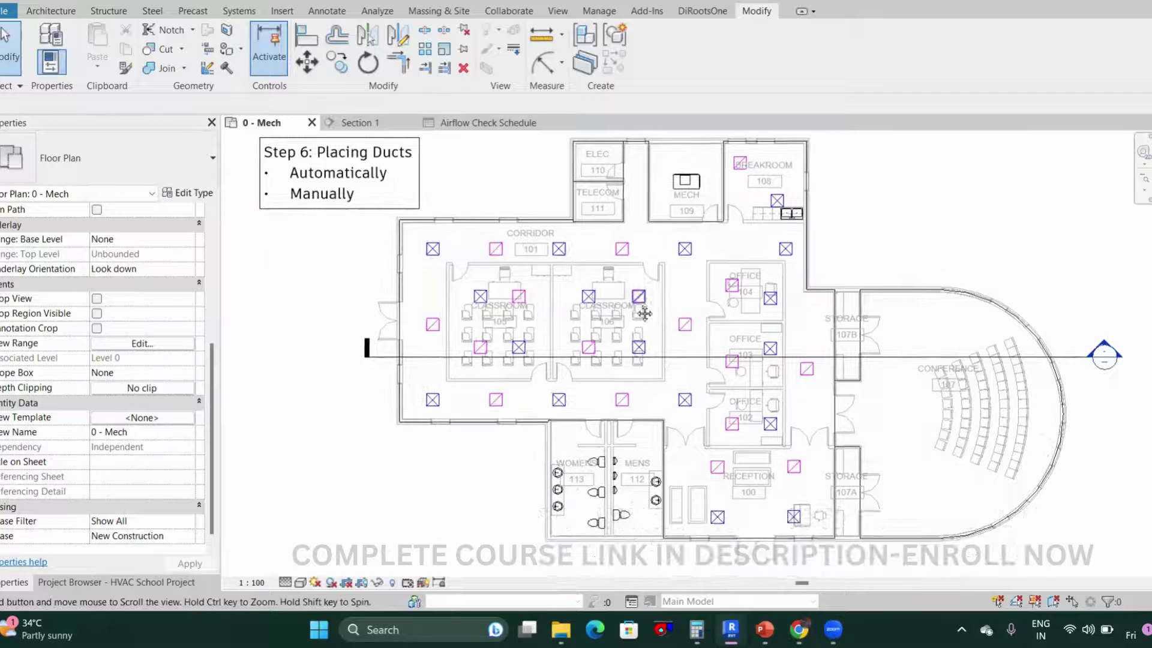
middle_click_drag(584, 376, 581, 373)
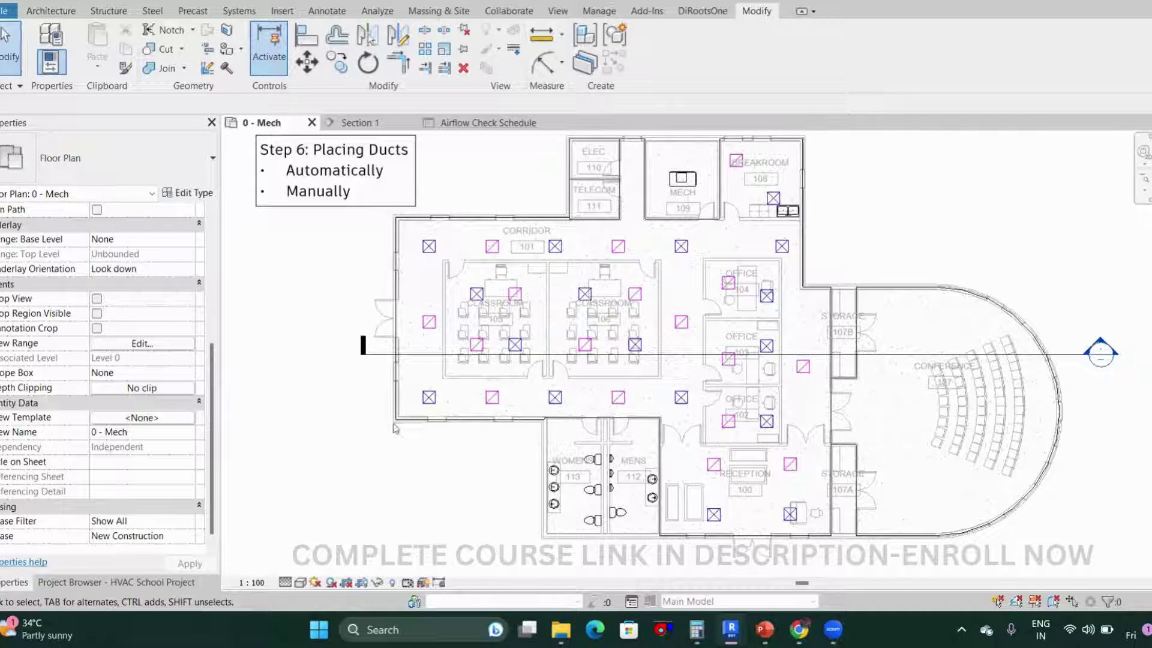
middle_click_drag(387, 449, 384, 459)
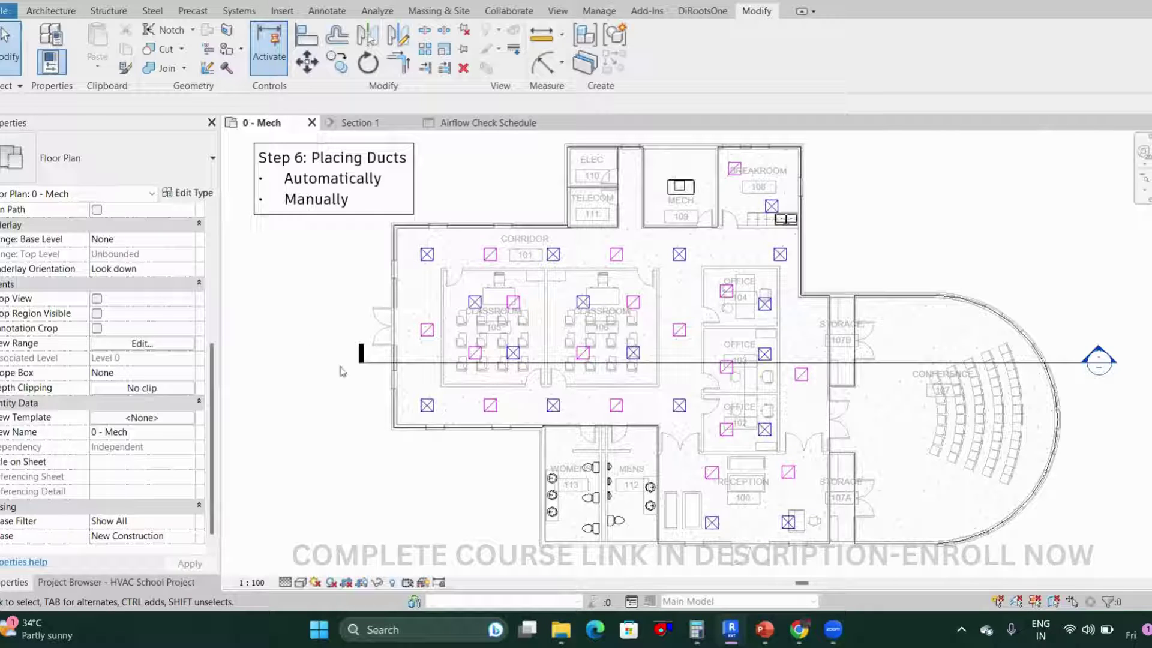
left_click(137, 418)
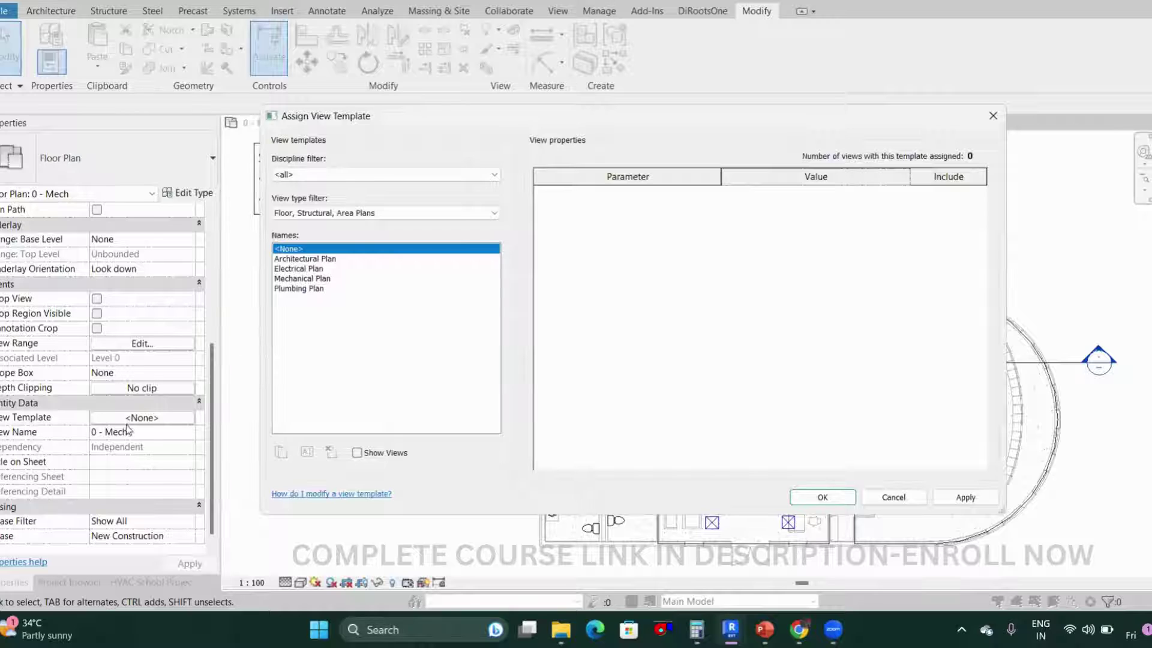
left_click(993, 116)
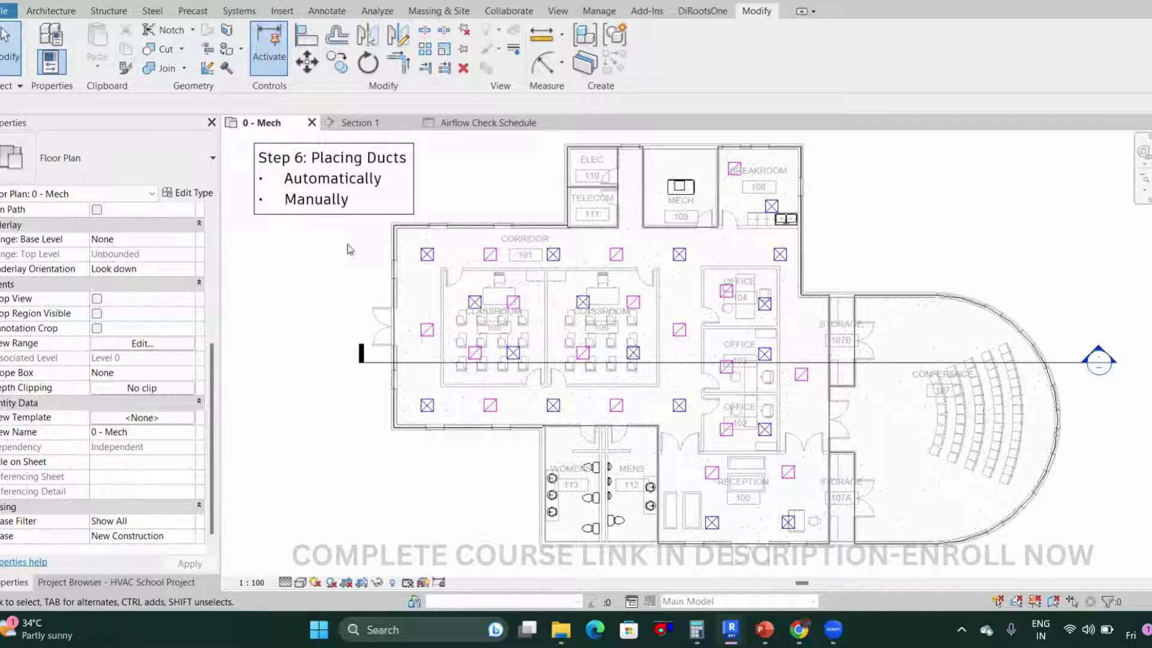
- Start generating an automatic duct layout for the supply air system from a supply diffuser in Reception 100
left_click(678, 255)
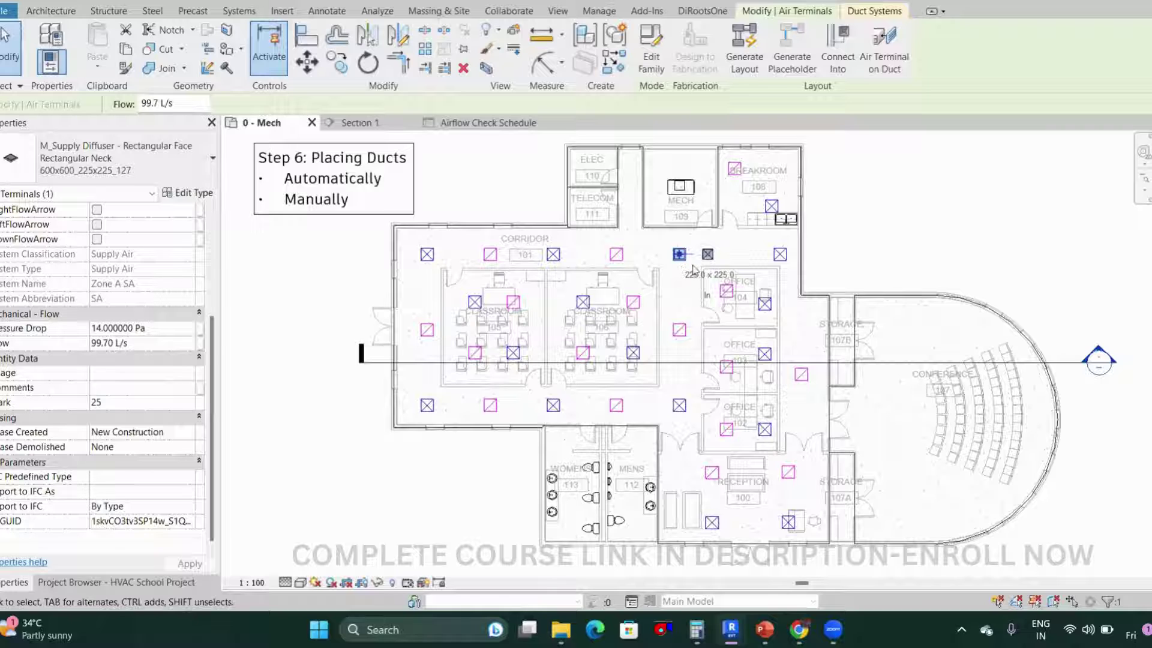
left_click(773, 208)
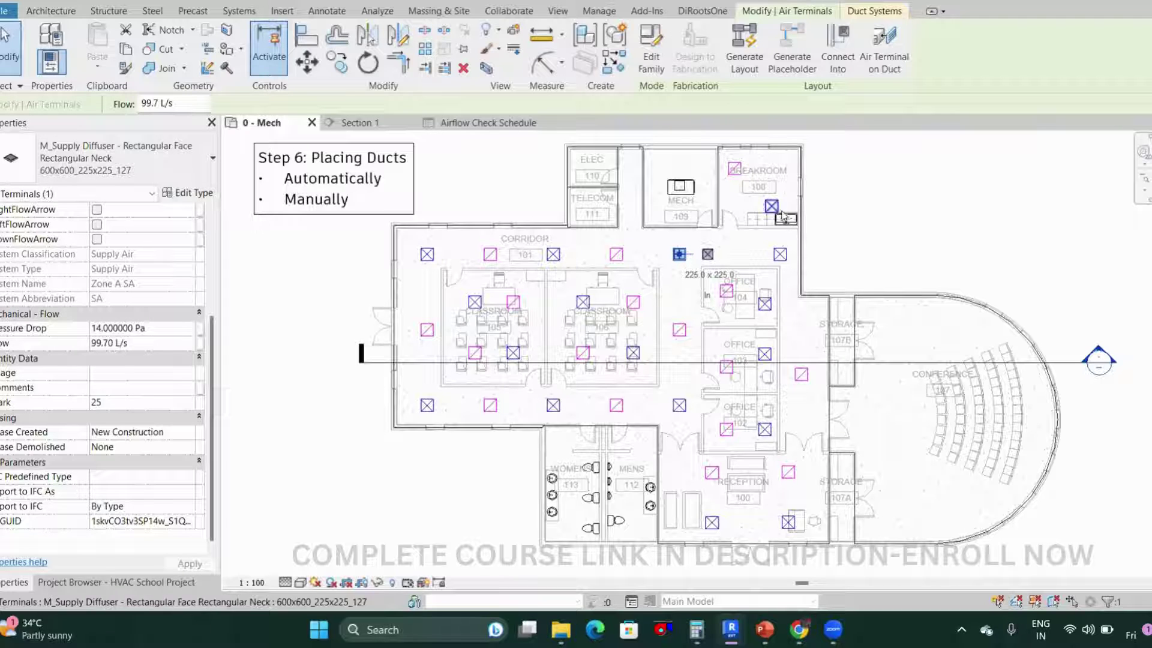
left_click(695, 191)
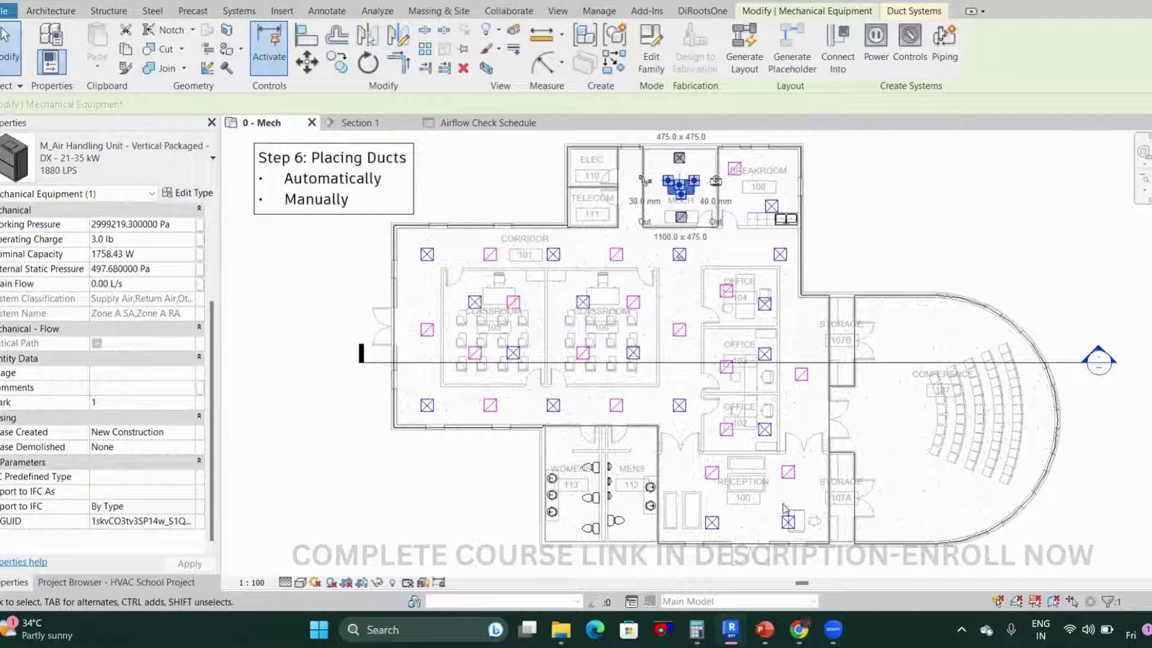
left_click(788, 522)
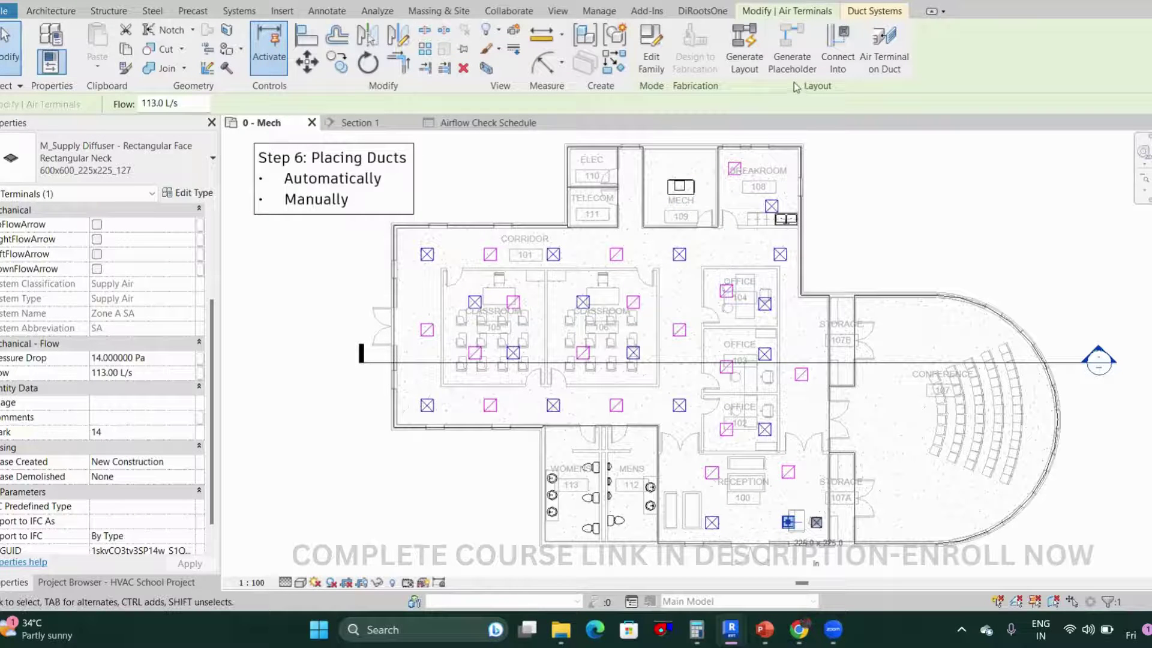
left_click(745, 63)
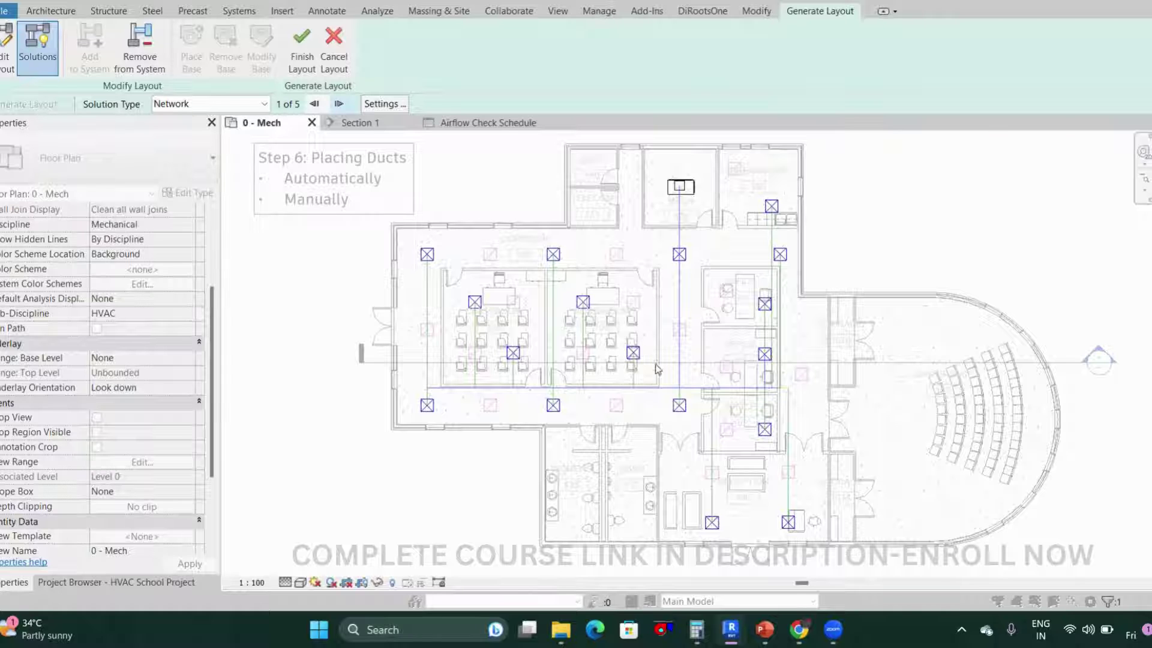
- Examine the first Network solution's main duct route from the air handling unit and its branches to the corridor and classroom diffusers
scroll(658, 369, "down", 3)
scroll(636, 420, "up", 2)
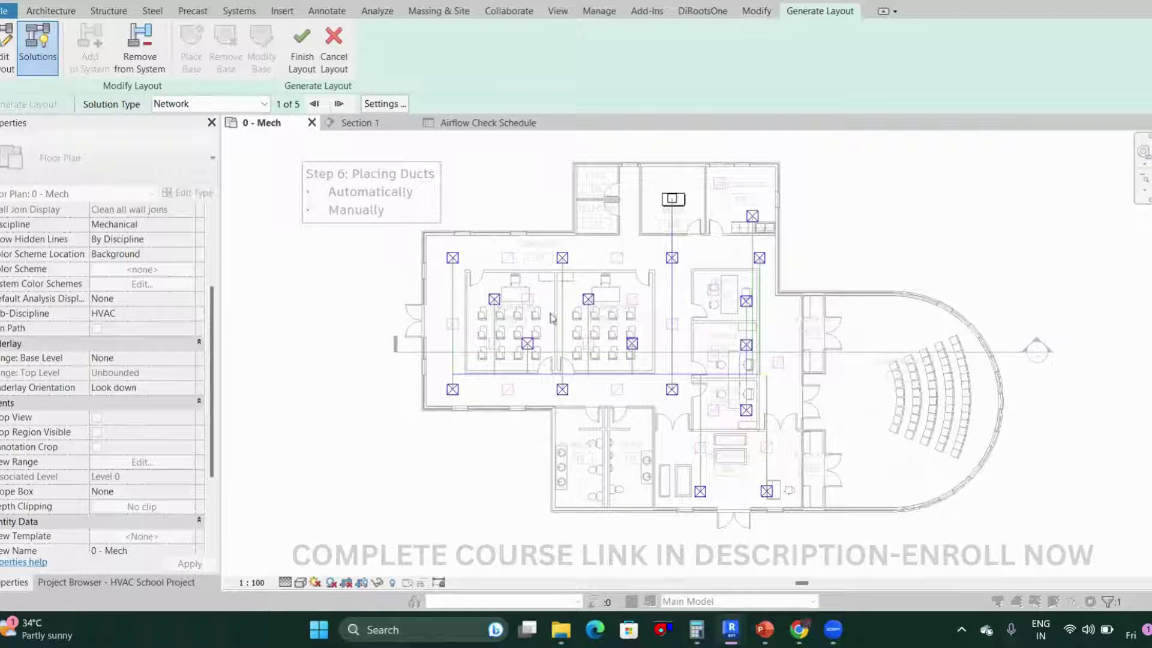
scroll(660, 355, "up", 3)
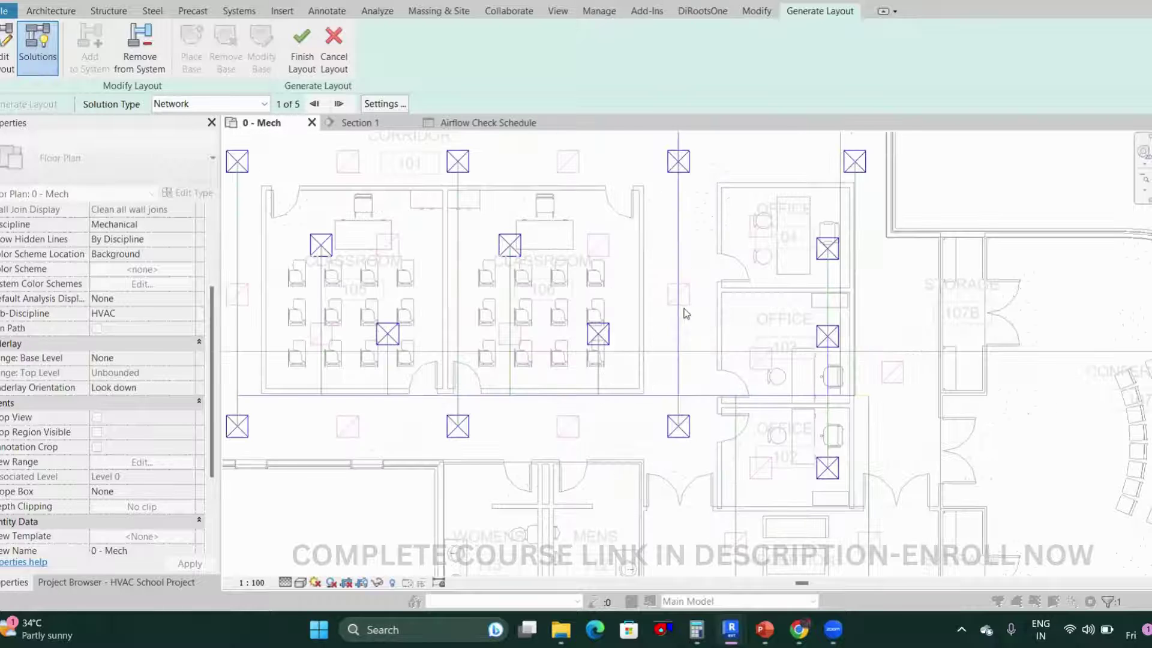
scroll(686, 314, "down", 3)
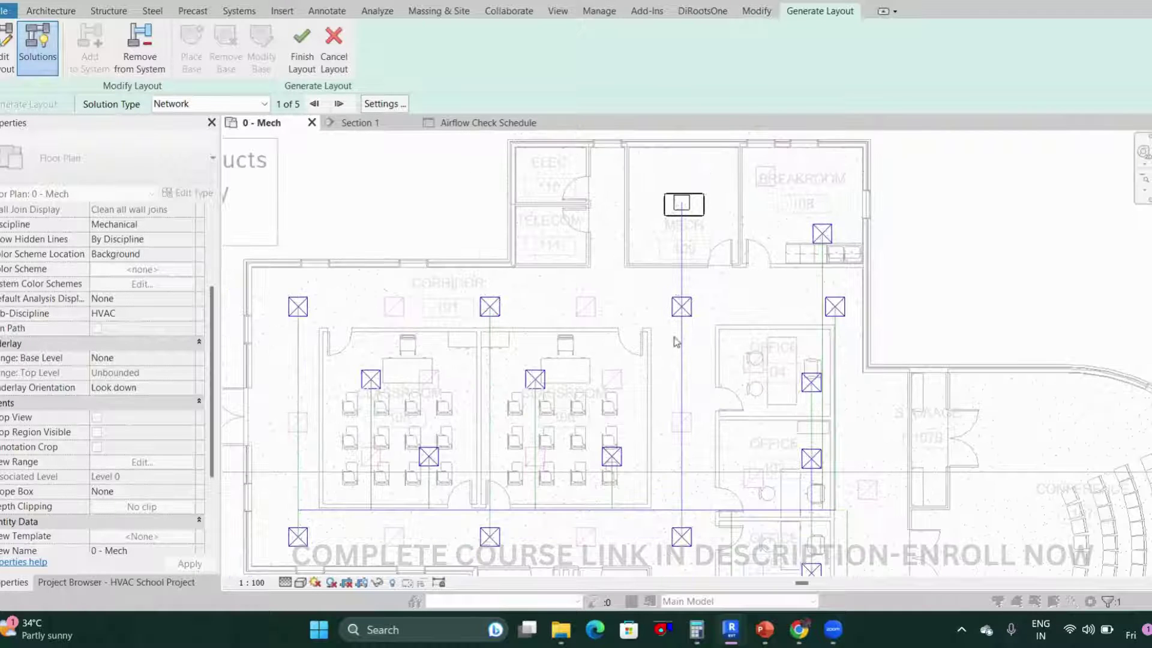
middle_click_drag(703, 393, 712, 314)
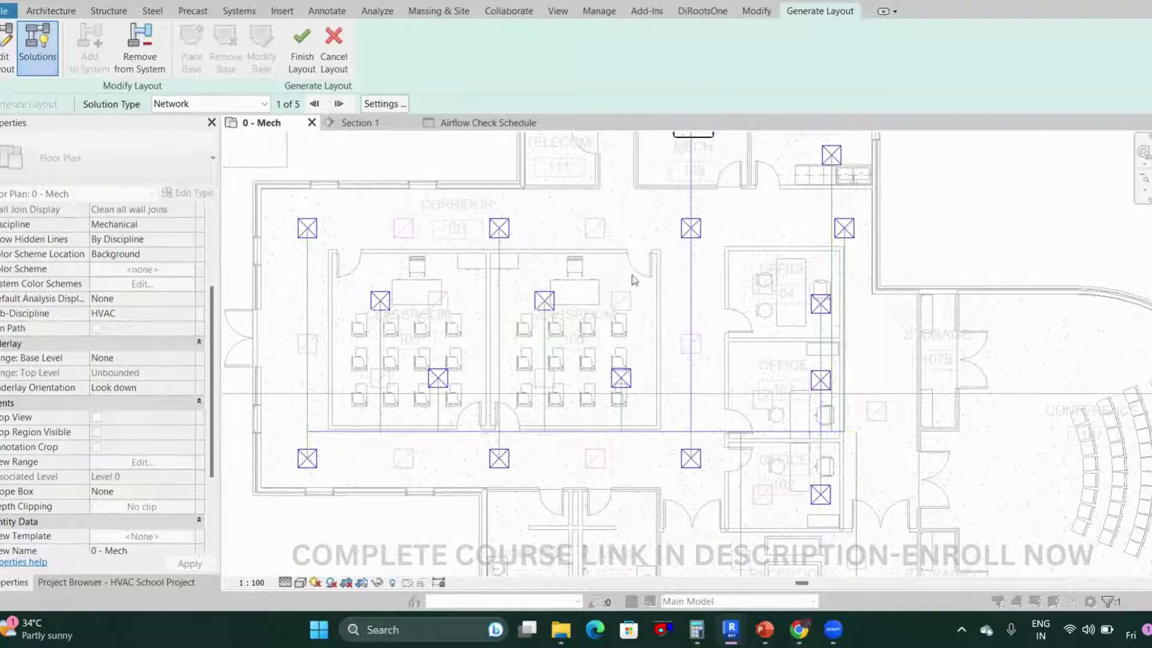
scroll(696, 168, "up", 2)
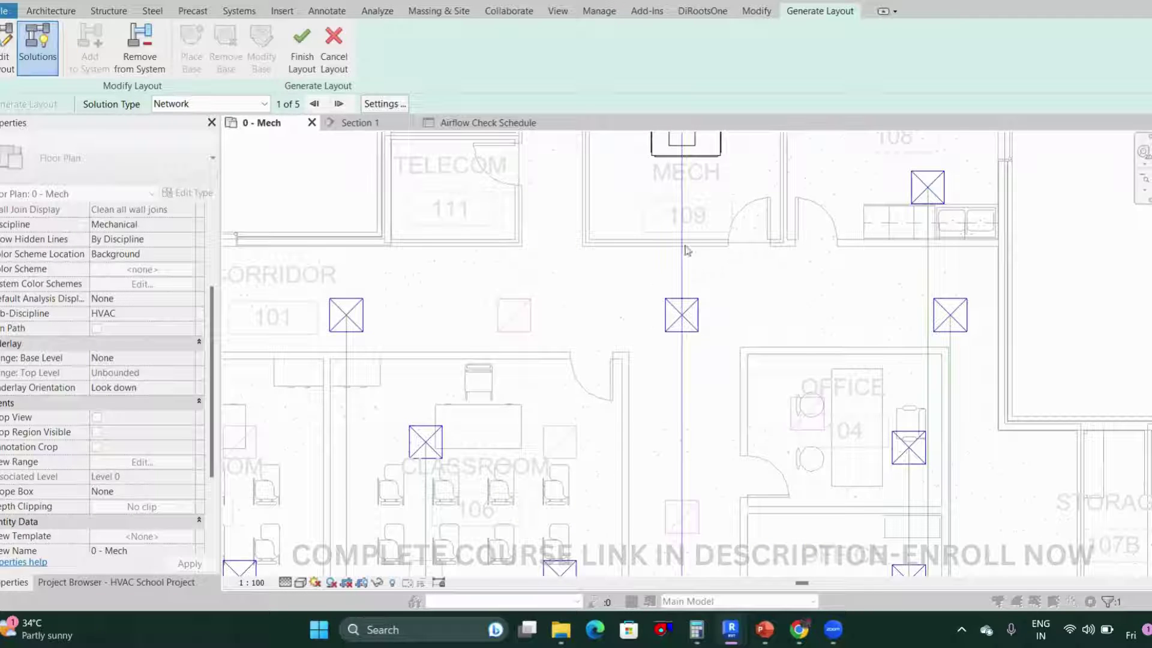
scroll(937, 278, "up", 5)
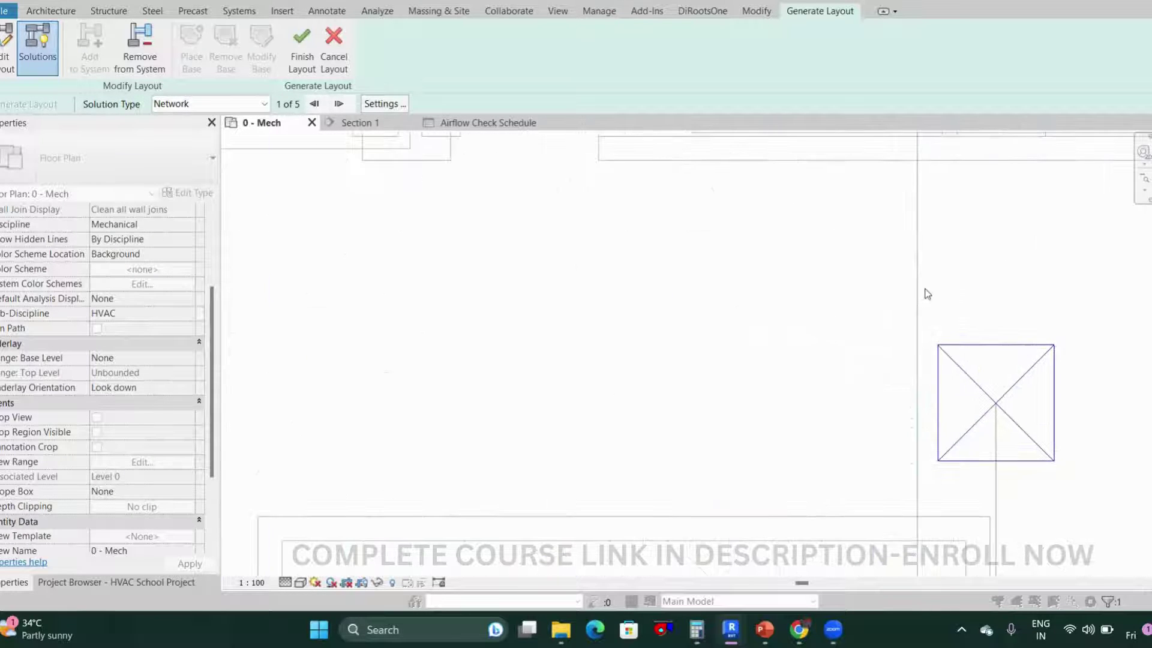
scroll(950, 252, "down", 6)
scroll(570, 389, "up", 3)
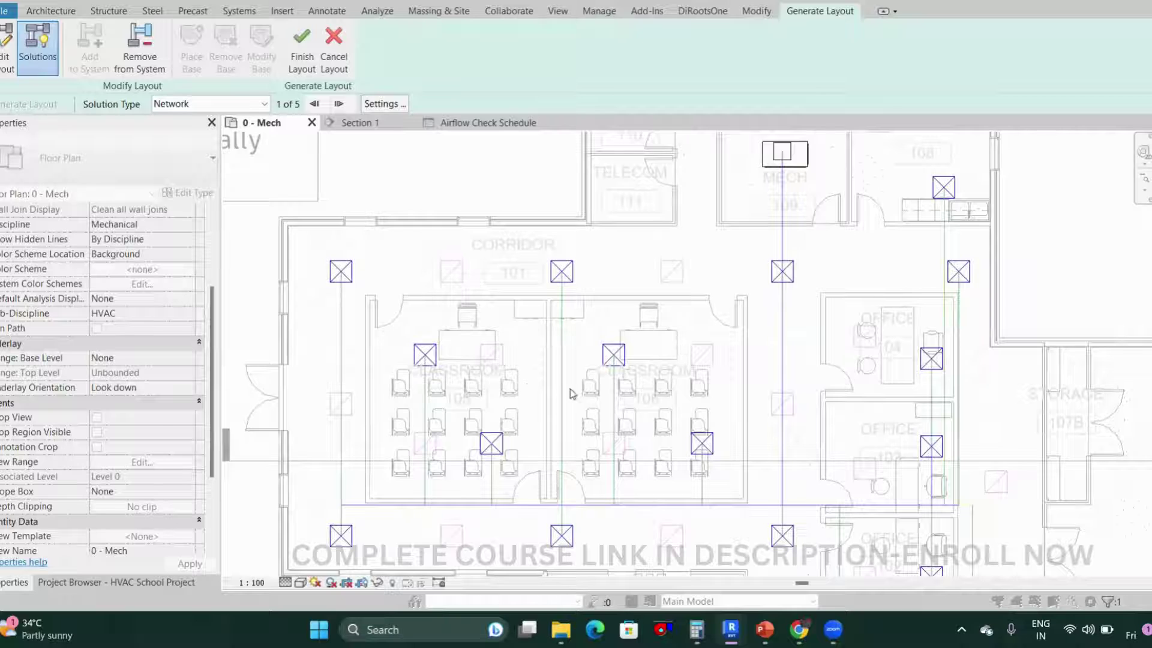
scroll(558, 389, "up", 2)
middle_click_drag(548, 391, 750, 331)
scroll(750, 332, "down", 1)
middle_click_drag(480, 451, 484, 384)
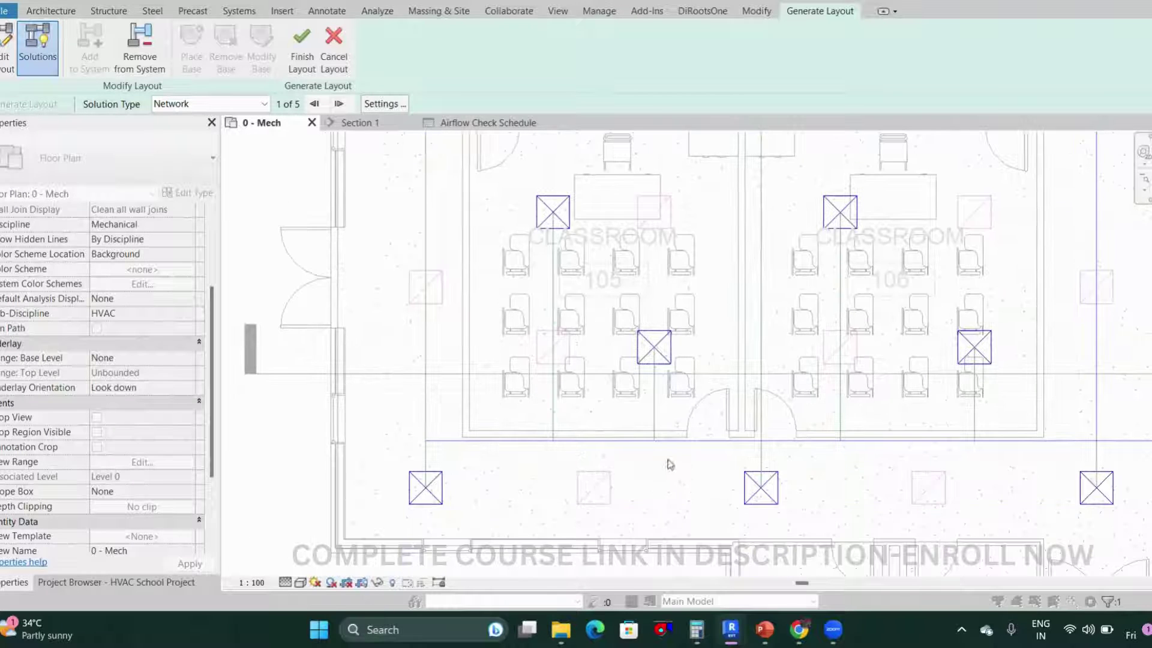
- Examine the first Network solution's branches around Reception 100, Offices 102 to 104 and the breakroom, including the yellow segment
middle_click_drag(726, 474, 532, 321)
scroll(535, 323, "down", 1)
middle_click_drag(699, 344, 684, 311)
middle_click_drag(812, 541, 795, 387)
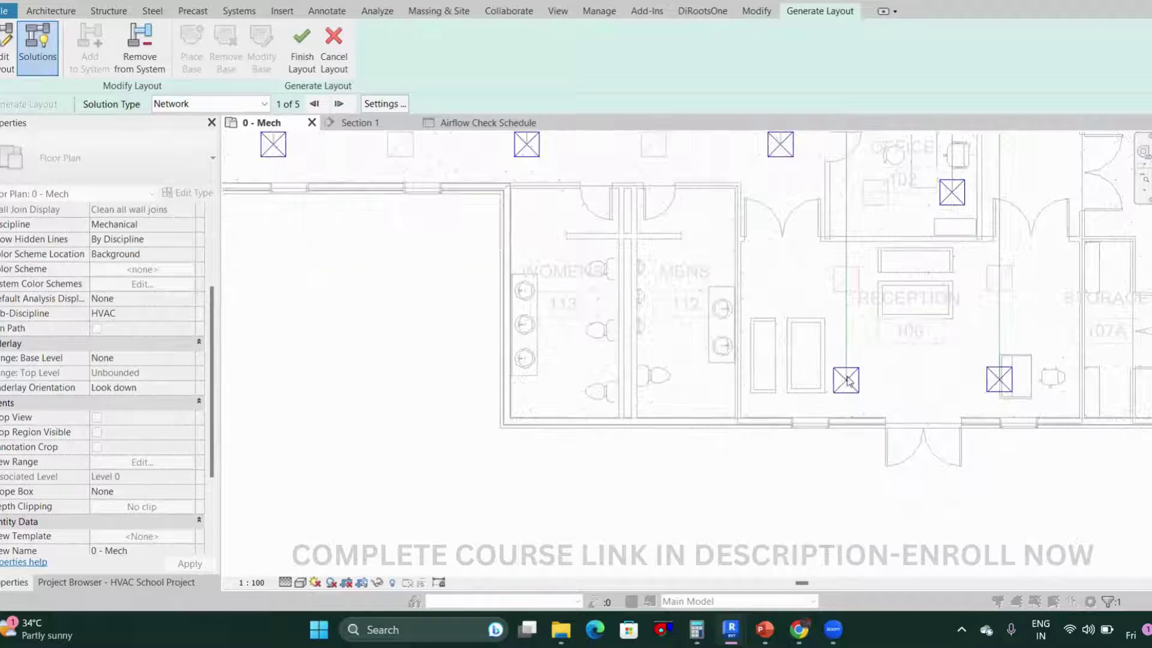
scroll(847, 377, "up", 2)
scroll(867, 397, "down", 3)
middle_click_drag(906, 364, 771, 496)
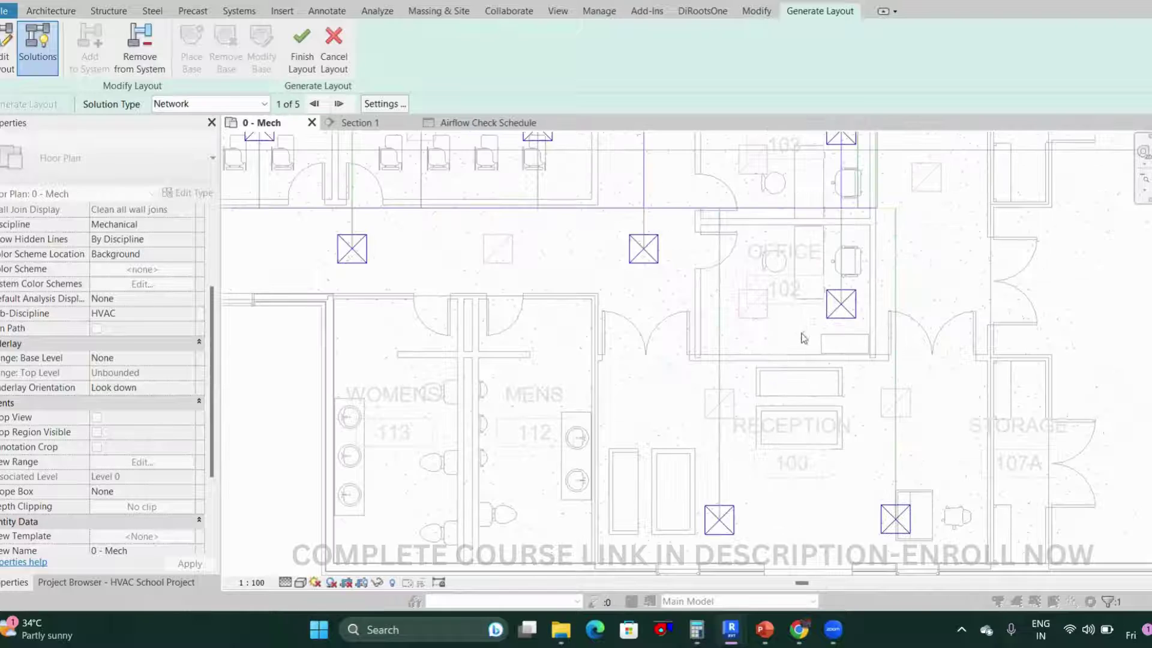
scroll(801, 336, "down", 1)
scroll(870, 343, "up", 5)
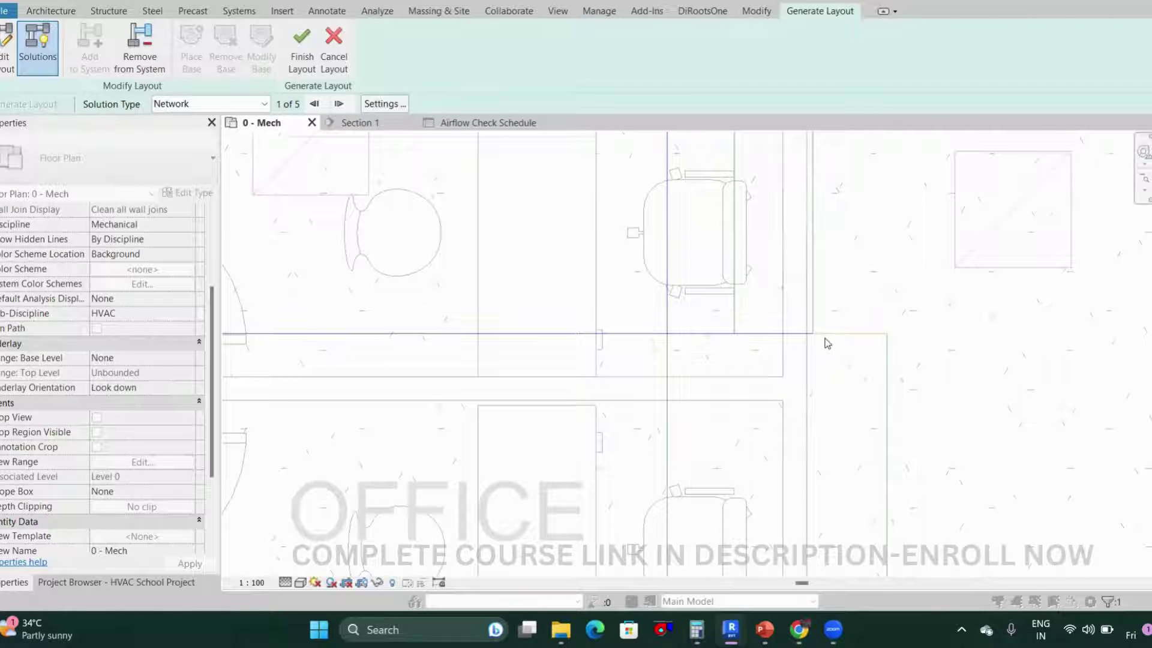
scroll(831, 334, "down", 3)
scroll(830, 330, "up", 2)
scroll(626, 334, "down", 2)
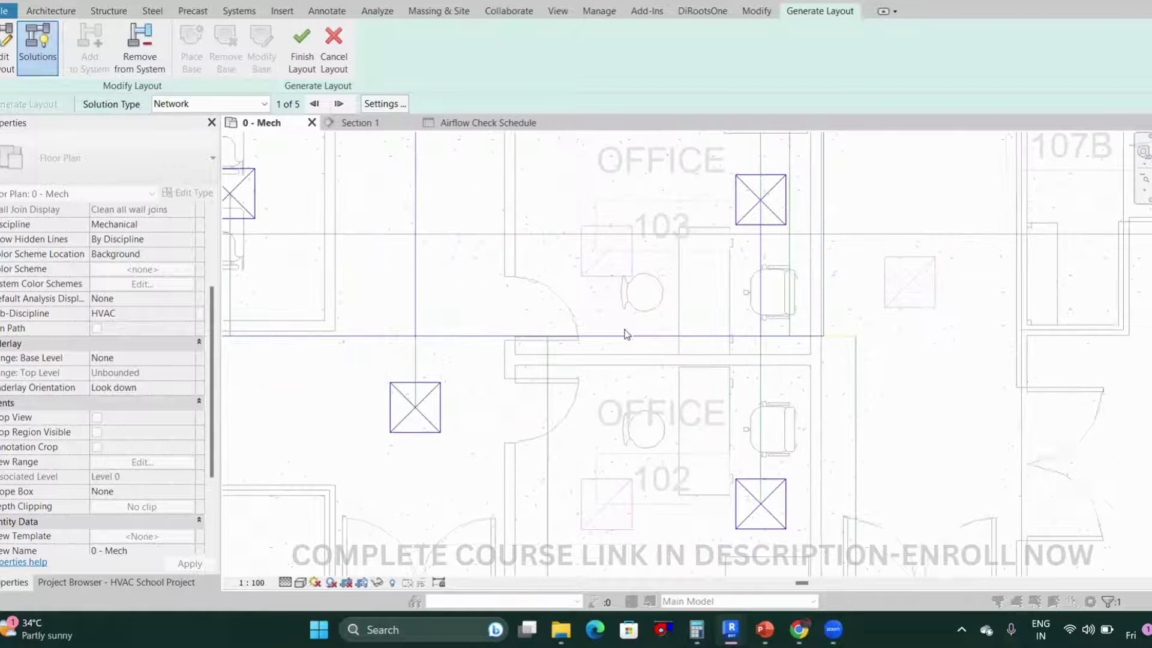
scroll(626, 336, "down", 4)
scroll(611, 340, "up", 2)
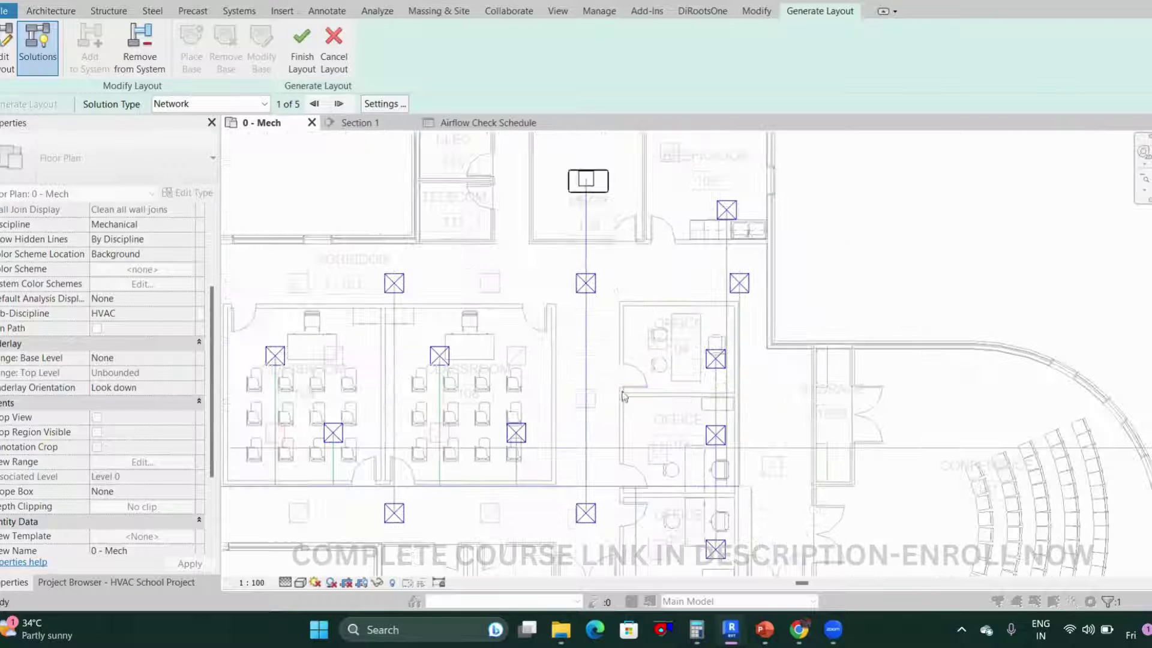
scroll(768, 300, "up", 1)
scroll(803, 282, "up", 2)
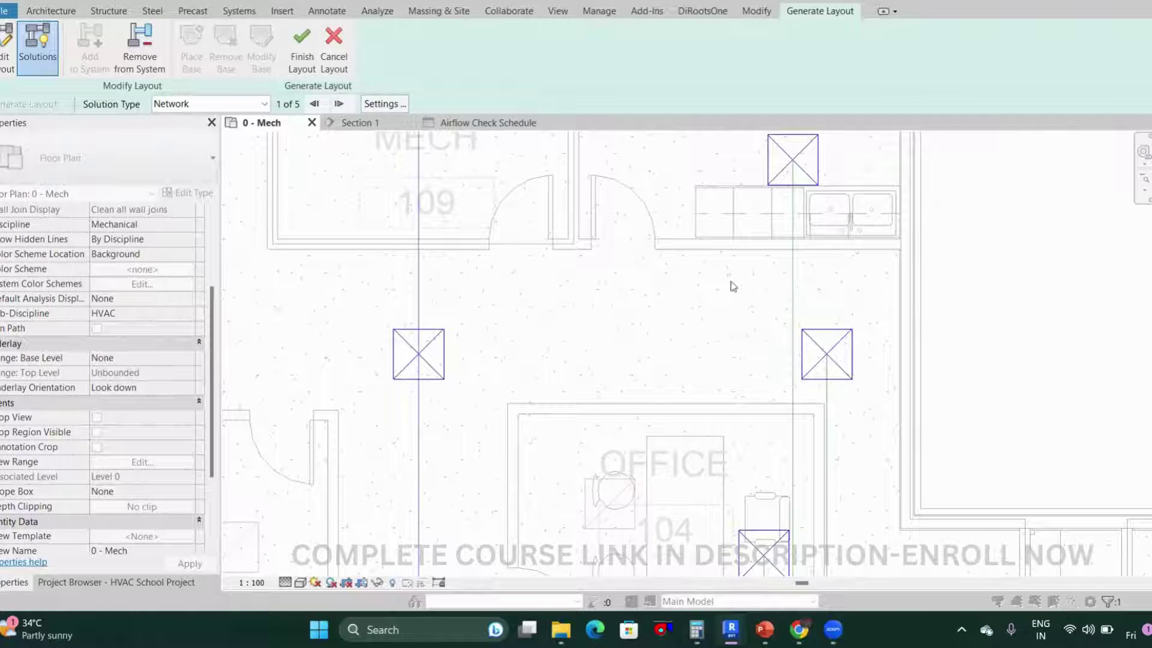
scroll(733, 286, "down", 3)
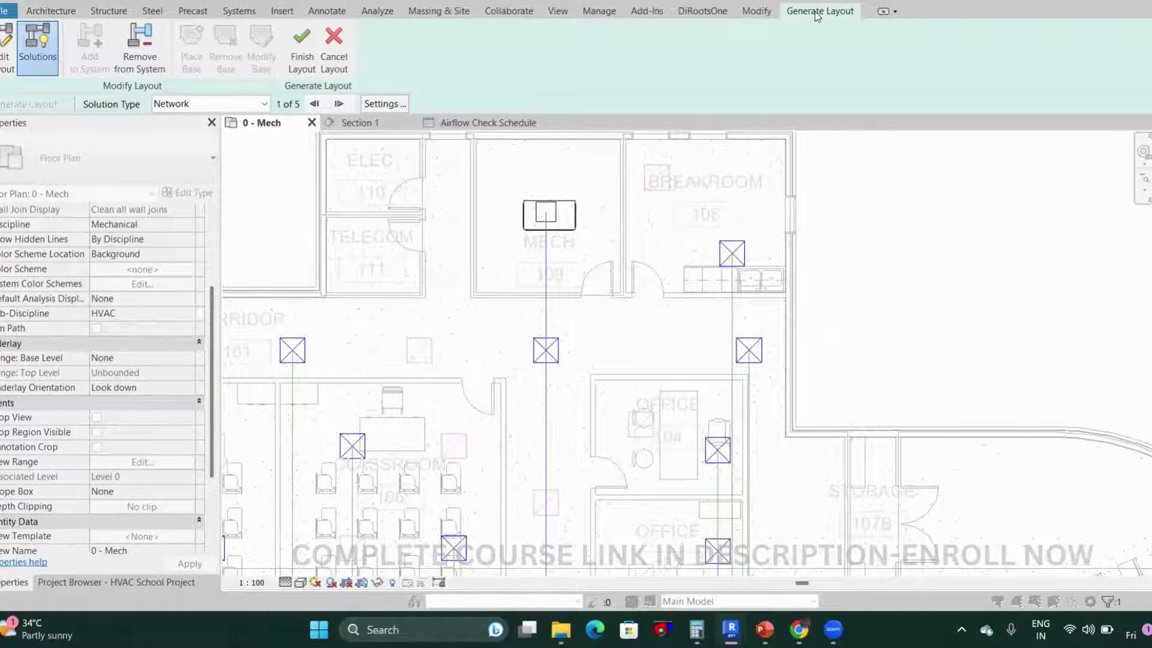
mouse_move(847, 159)
left_mouse_down()
mouse_move(850, 207)
mouse_move(903, 174)
mouse_move(922, 198)
left_mouse_up()
left_click_drag(918, 157, 949, 197)
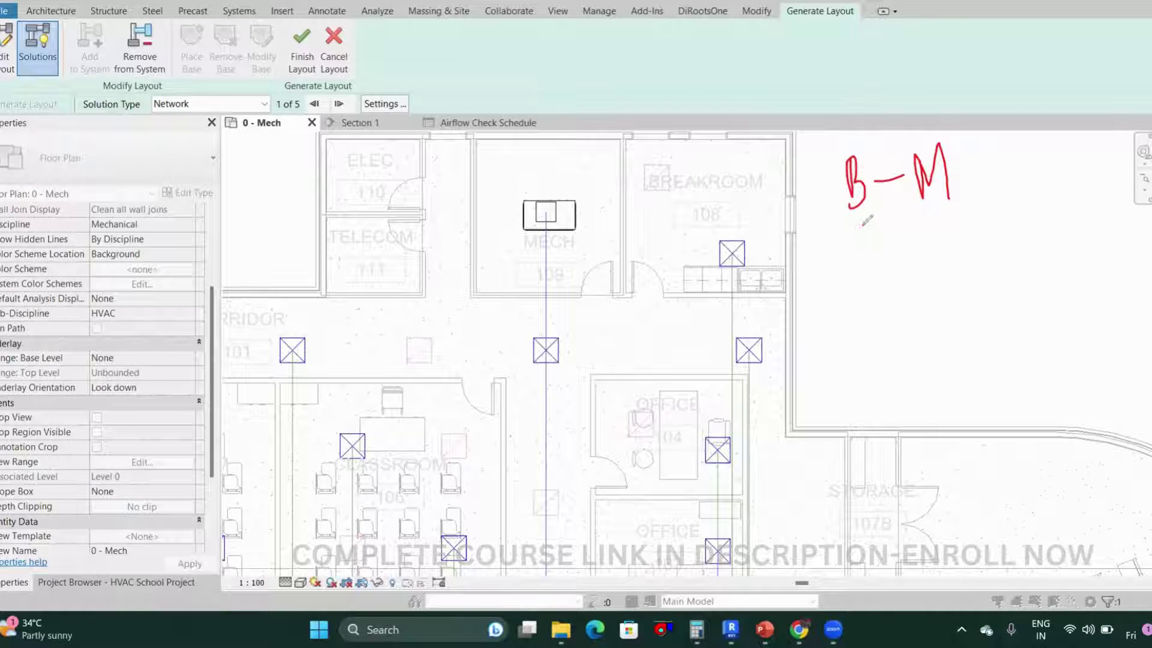
mouse_move(861, 261)
left_mouse_down()
mouse_move(917, 237)
mouse_move(934, 259)
left_mouse_up()
left_click_drag(935, 211, 934, 262)
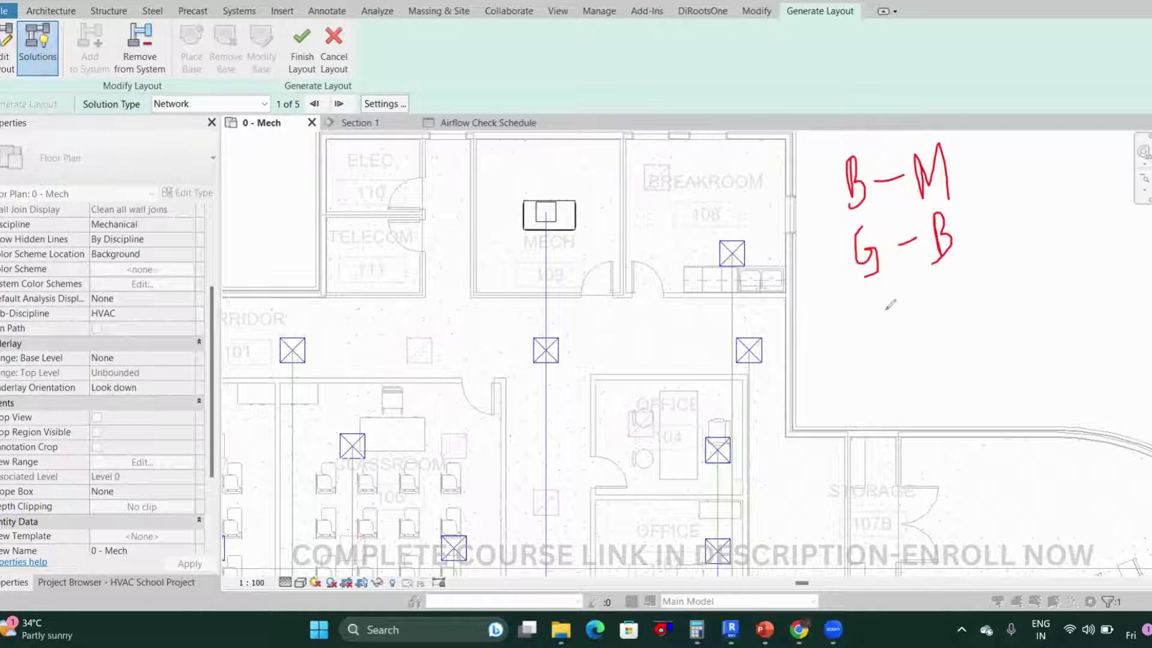
mouse_move(859, 304)
left_mouse_down()
mouse_move(881, 328)
mouse_move(883, 366)
mouse_move(939, 318)
mouse_move(937, 346)
left_mouse_up()
mouse_move(960, 290)
left_mouse_down()
mouse_move(967, 324)
mouse_move(1010, 276)
left_mouse_up()
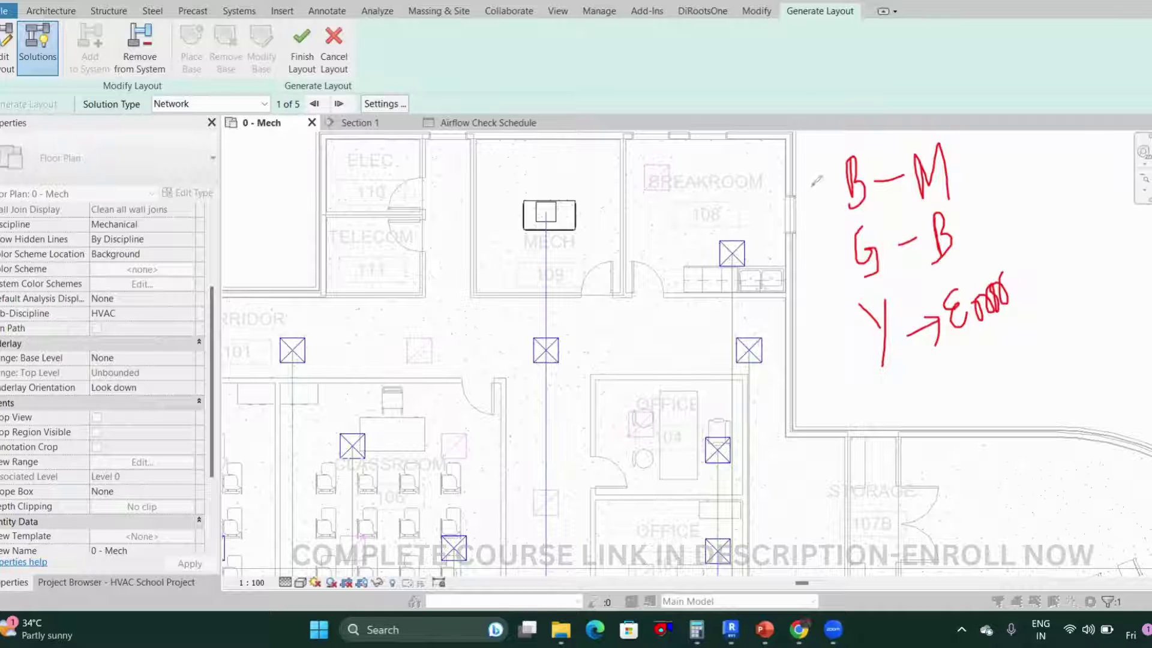
key("e")
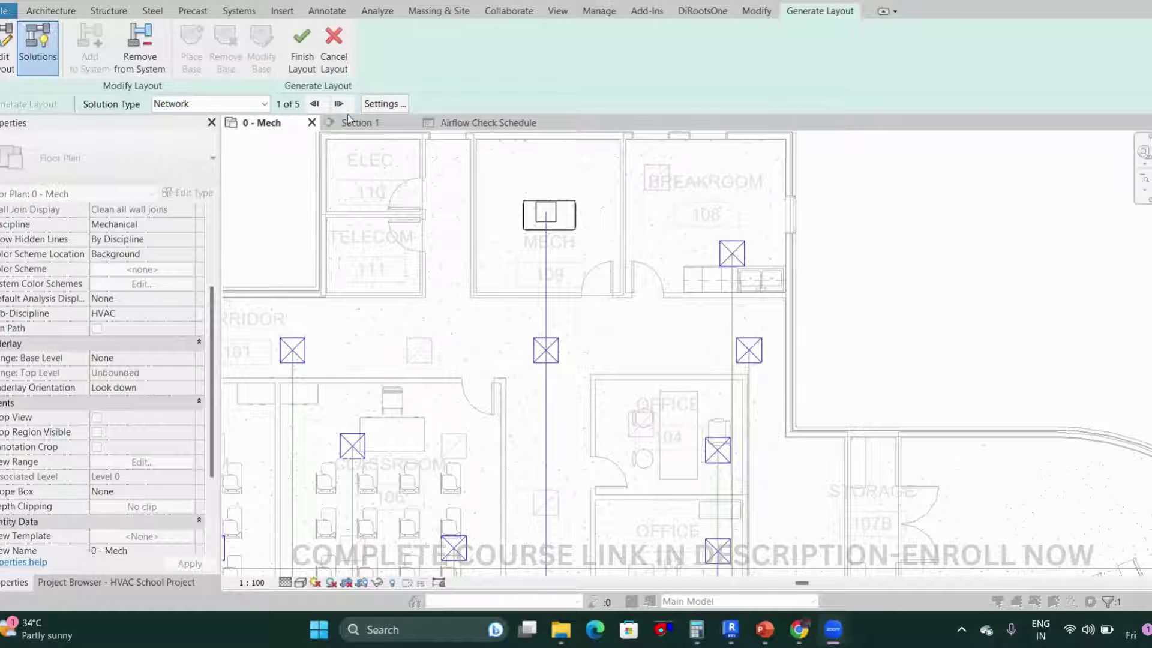
- Switch the supply duct layout to Network solution 3 of 5
scroll(536, 390, "down", 4)
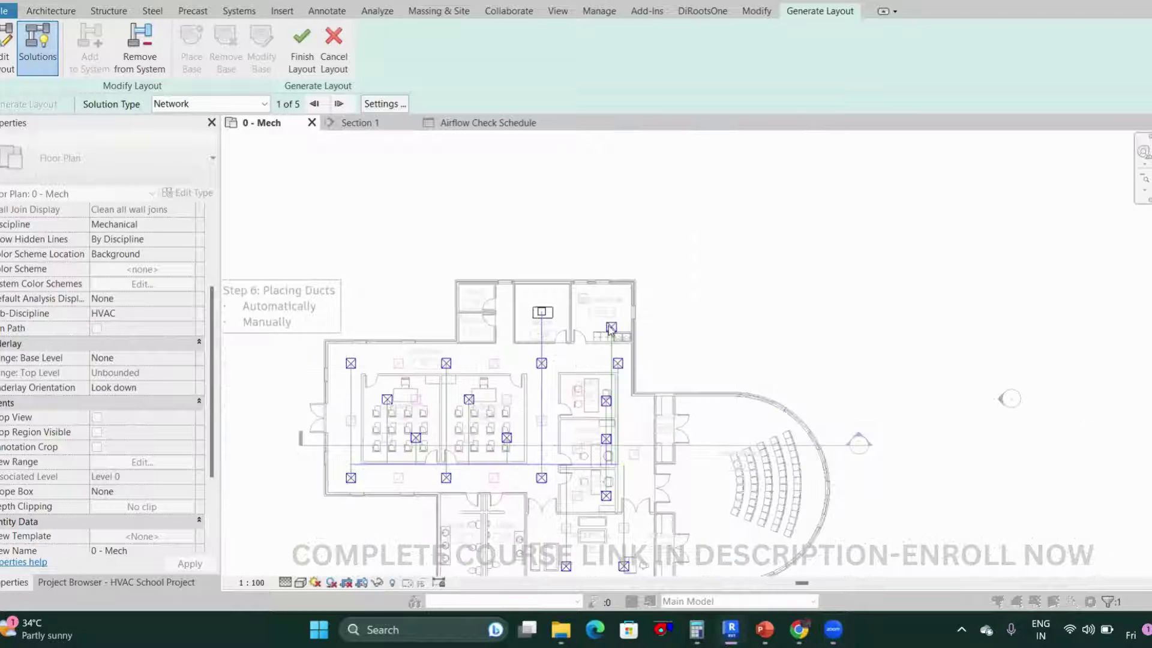
scroll(603, 329, "up", 2)
scroll(603, 329, "down", 2)
middle_click_drag(611, 327, 681, 249)
scroll(632, 299, "up", 2)
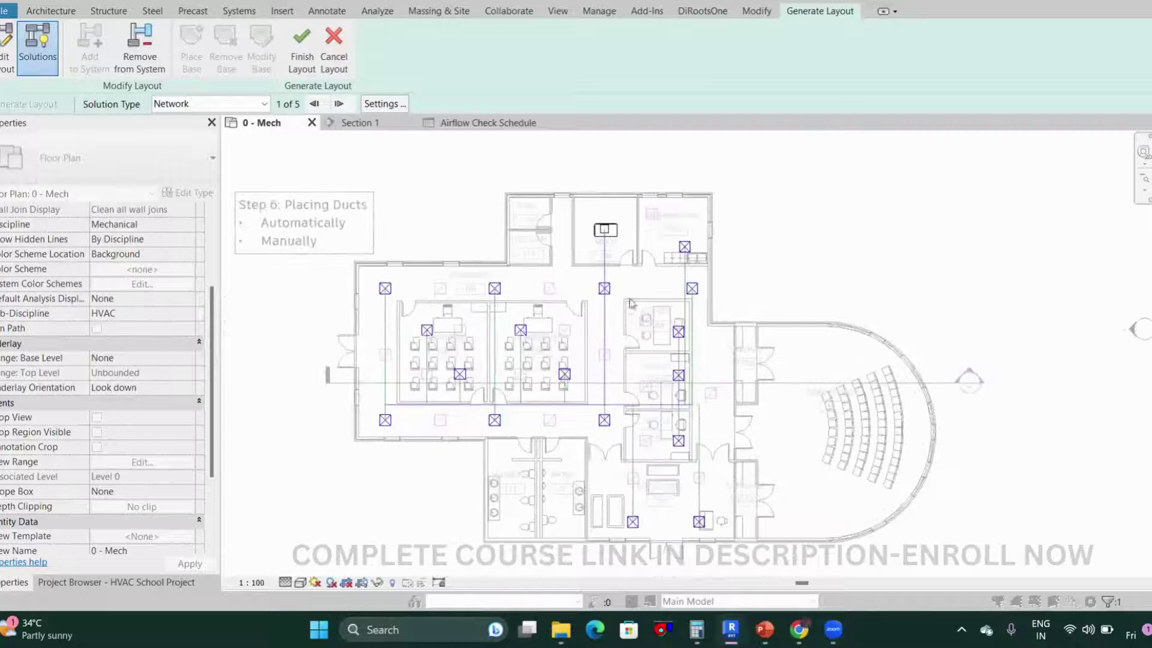
left_click(340, 104)
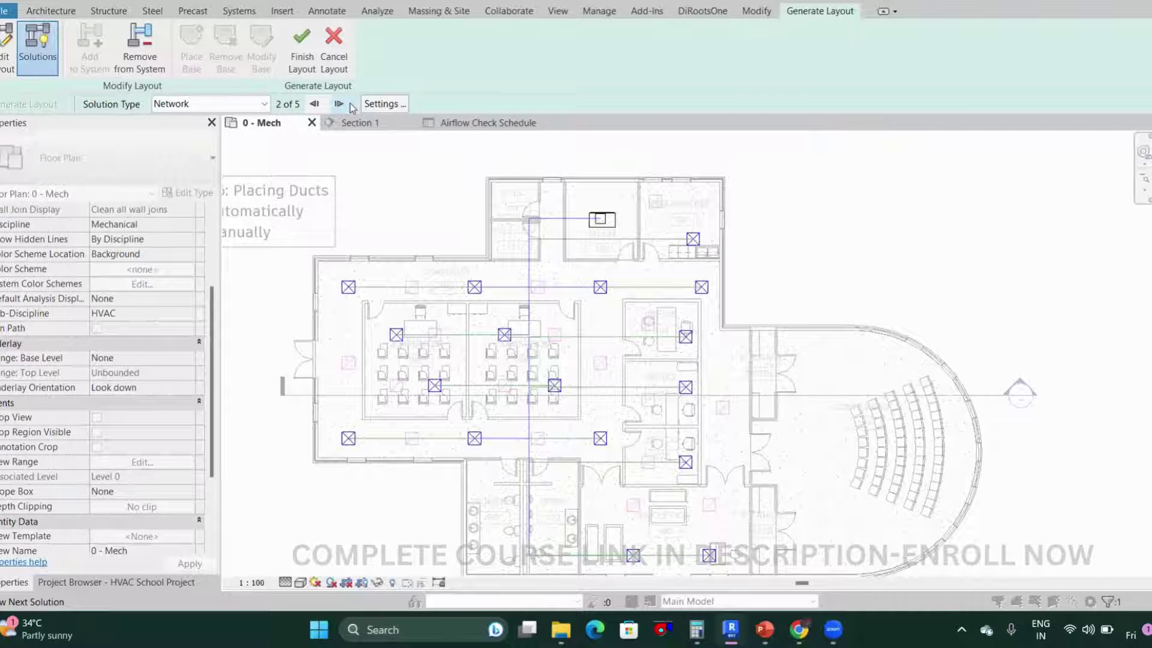
left_click(351, 105)
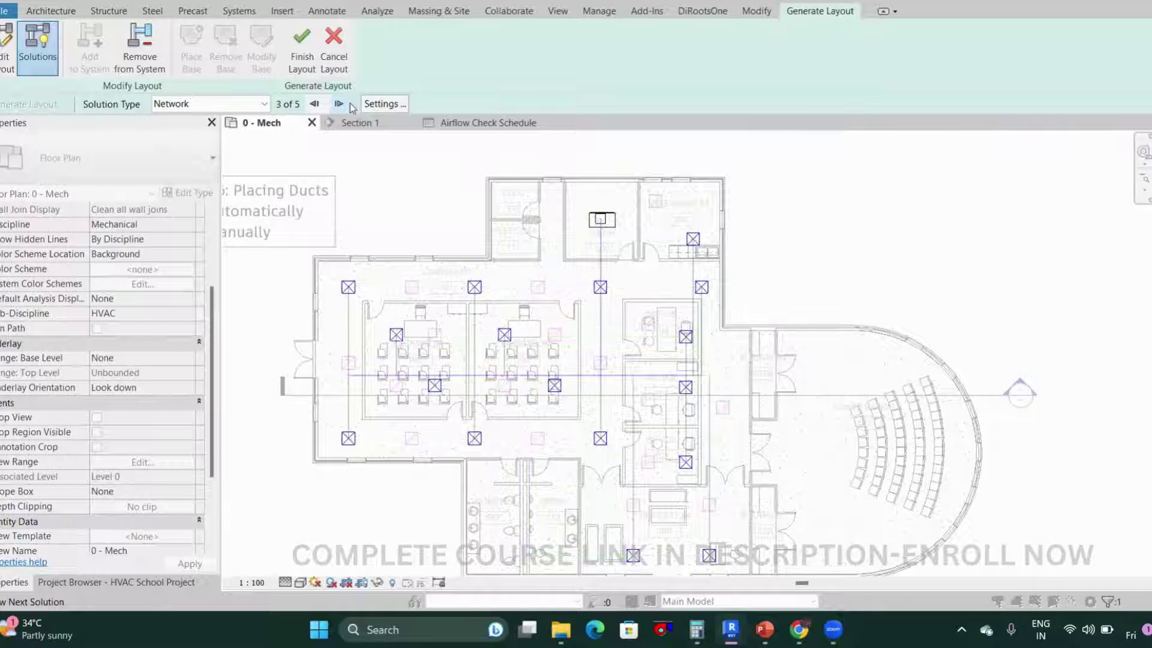
- Examine Network solution 3's main duct and branch routes through the classrooms, offices and breakroom, including the yellow segment beside Office 103
scroll(331, 383, "up", 3)
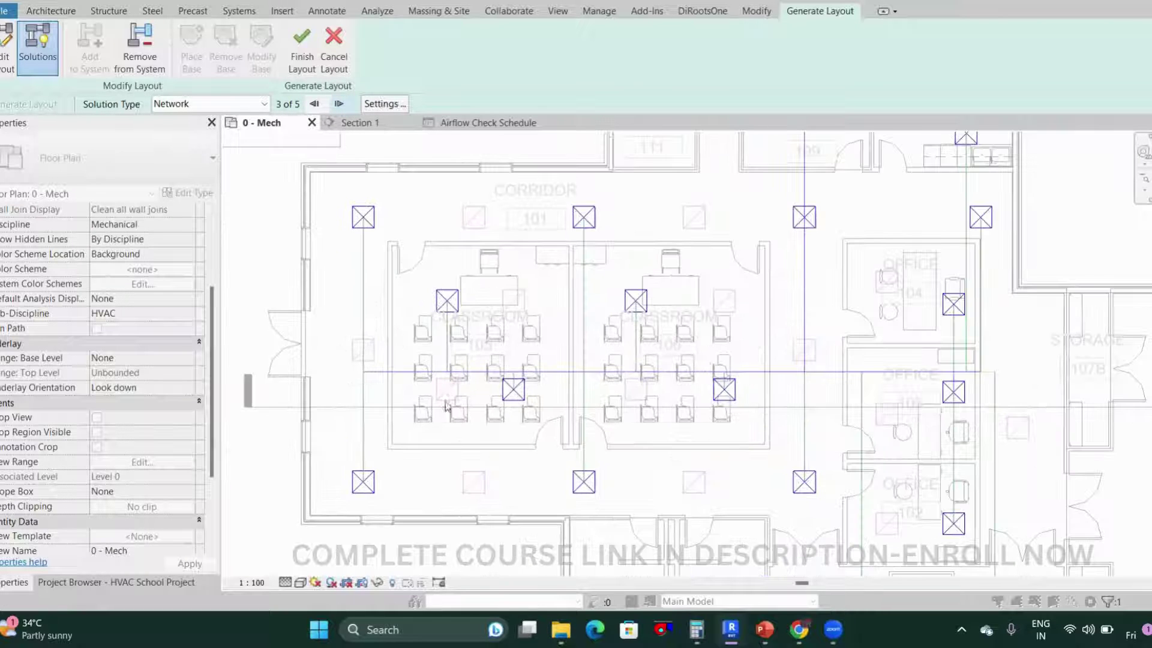
scroll(696, 423, "down", 3)
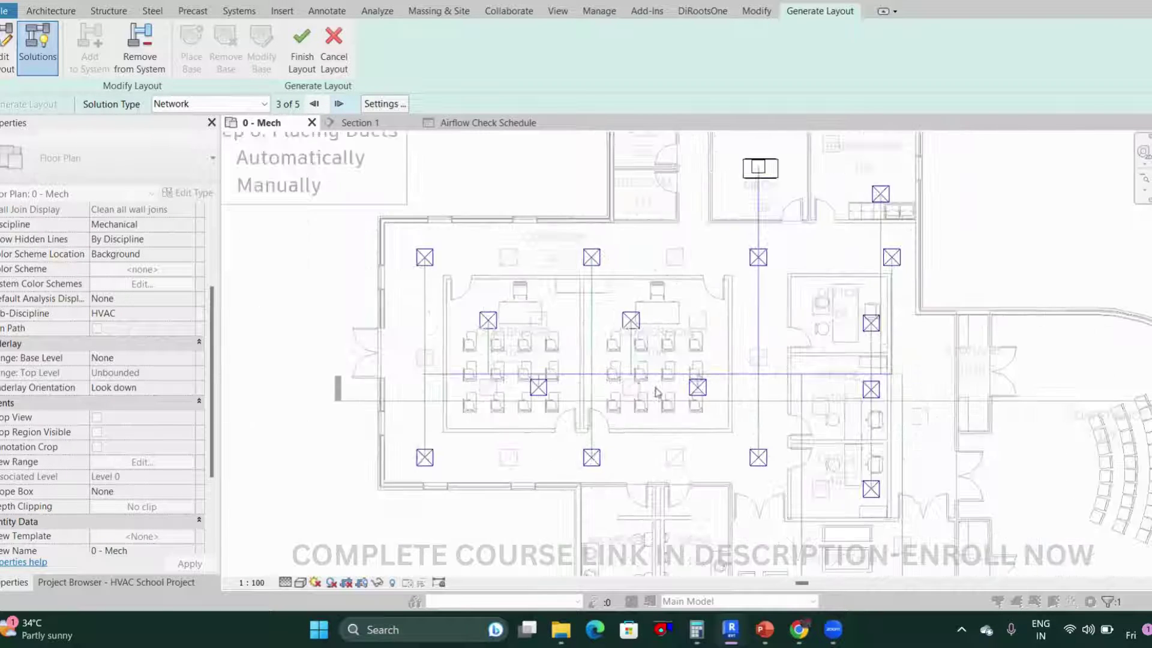
scroll(595, 433, "down", 2)
scroll(823, 348, "up", 4)
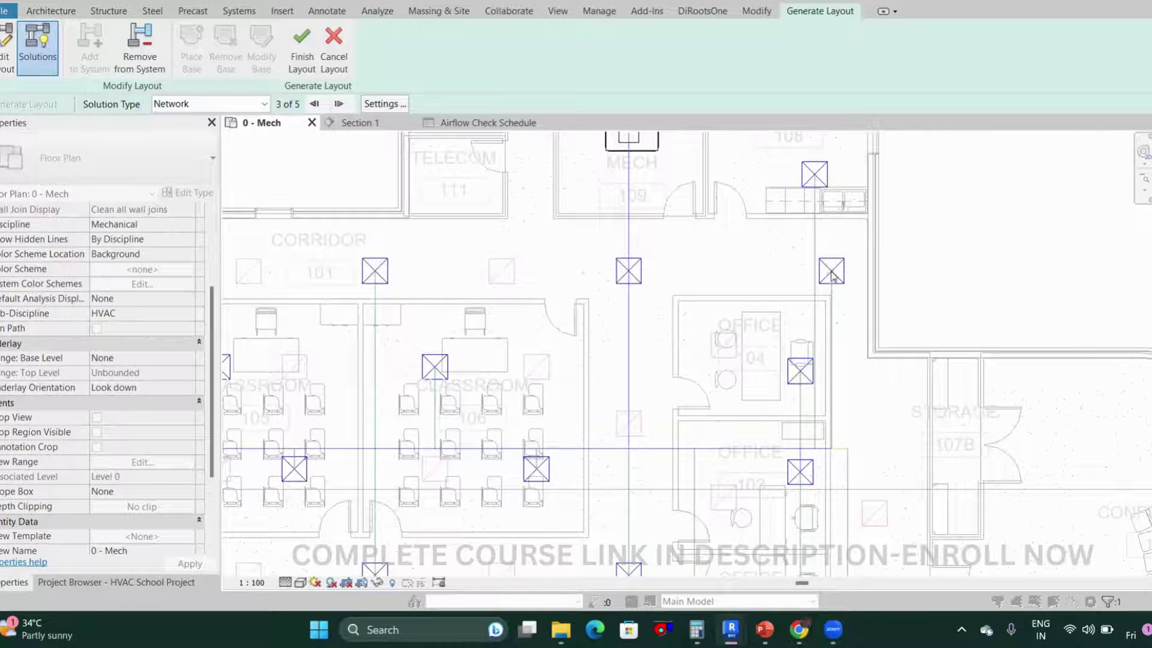
scroll(833, 276, "up", 2)
scroll(837, 360, "down", 2)
scroll(834, 497, "up", 2)
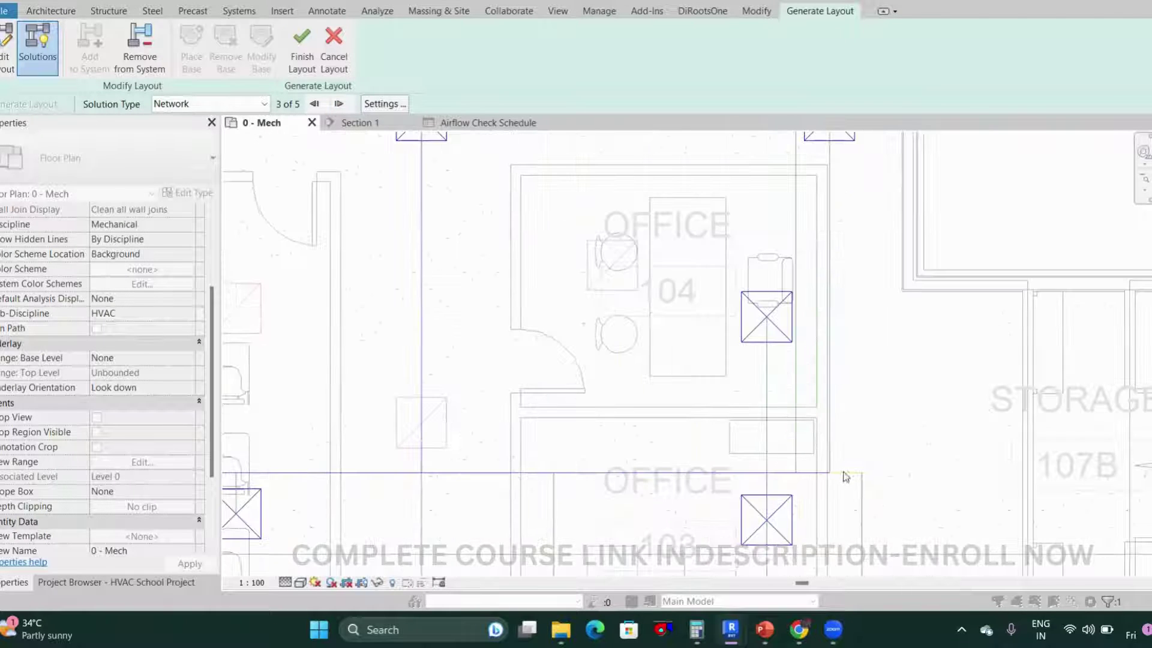
scroll(843, 370, "down", 2)
scroll(741, 330, "down", 3)
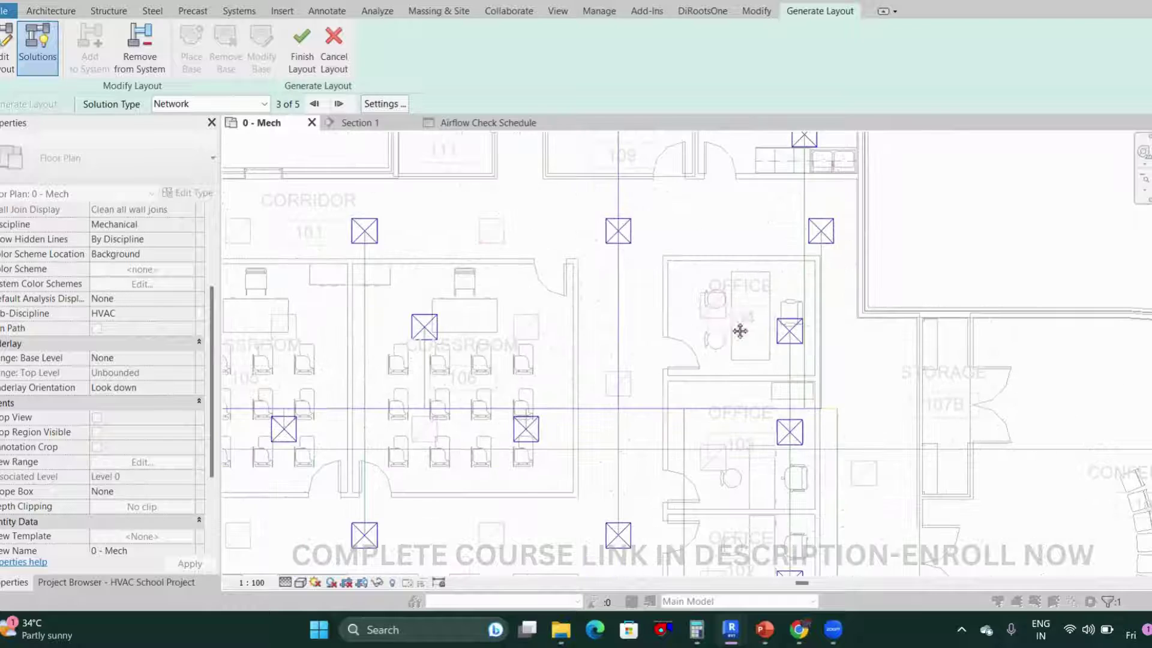
scroll(789, 264, "up", 3)
scroll(771, 262, "down", 1)
middle_click_drag(769, 258, 768, 330)
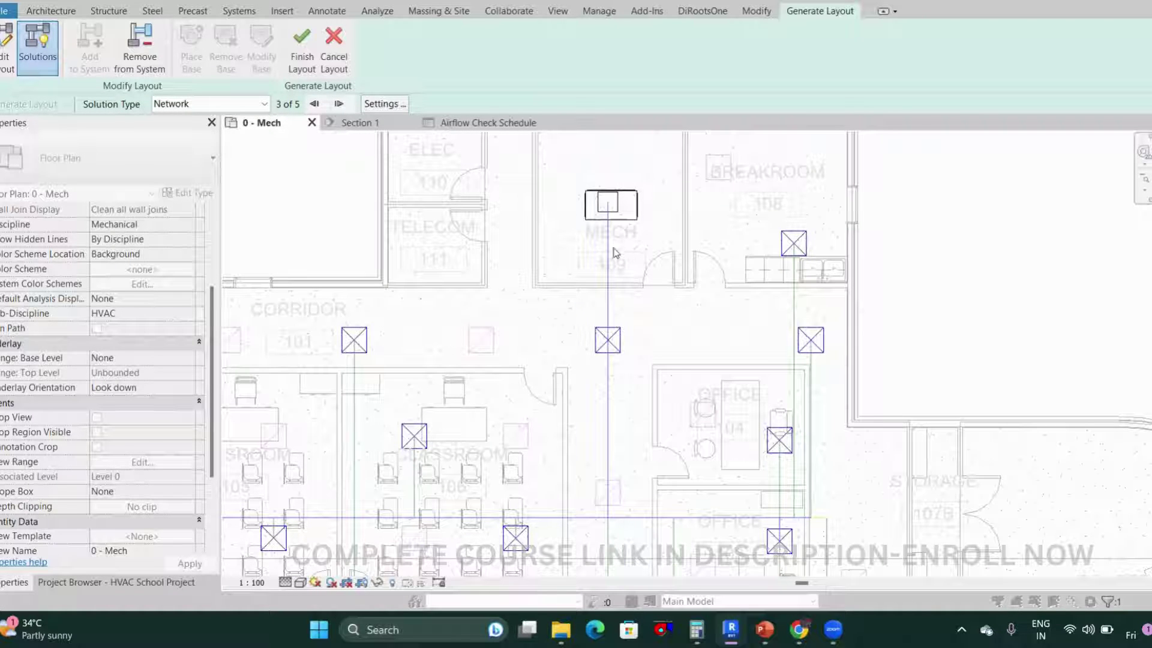
scroll(795, 255, "down", 3)
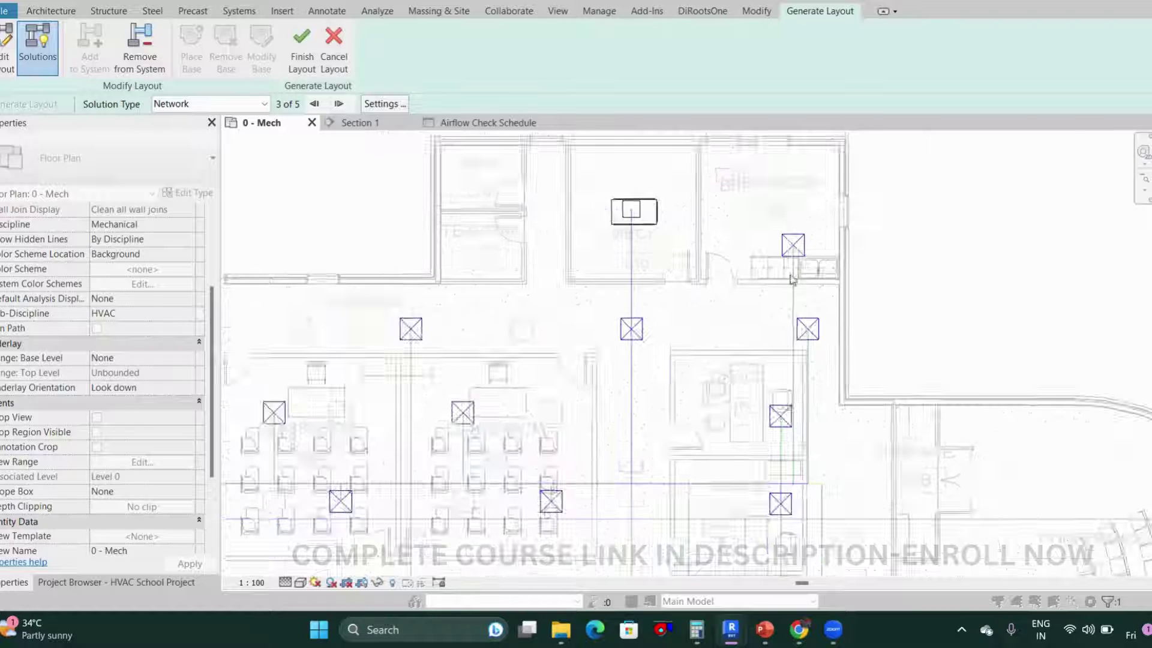
- Switch the supply duct layout to Network solution 4 of 5 and examine its routes around the mechanical room, corridor and classrooms
scroll(800, 438, "up", 4)
scroll(800, 438, "down", 5)
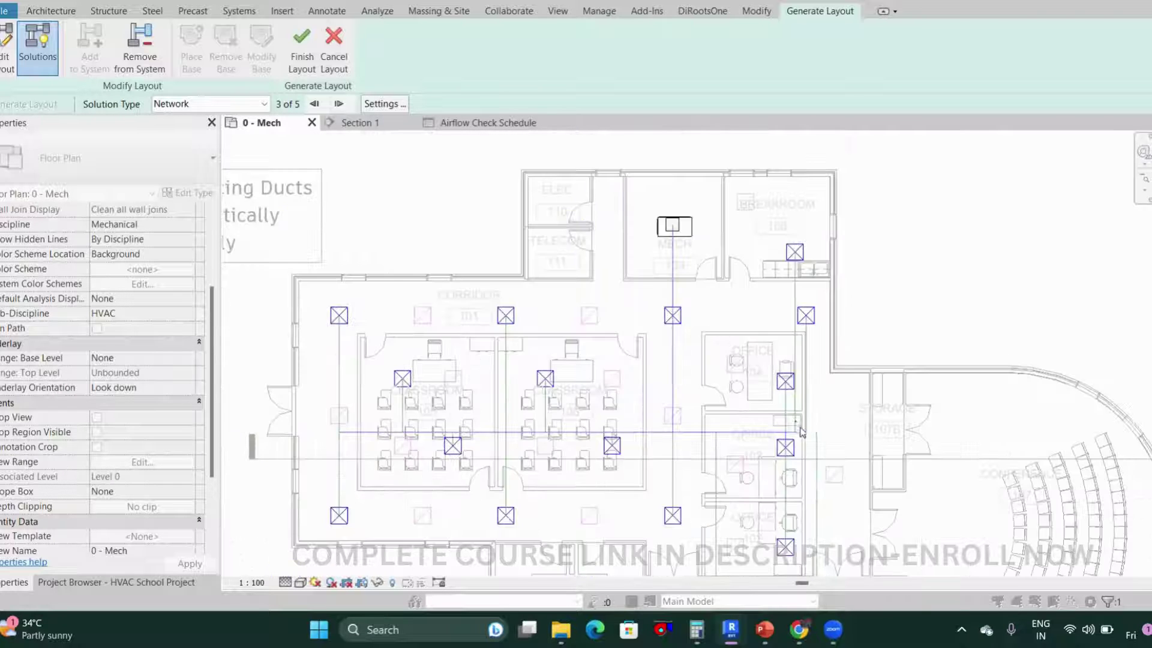
left_click(344, 104)
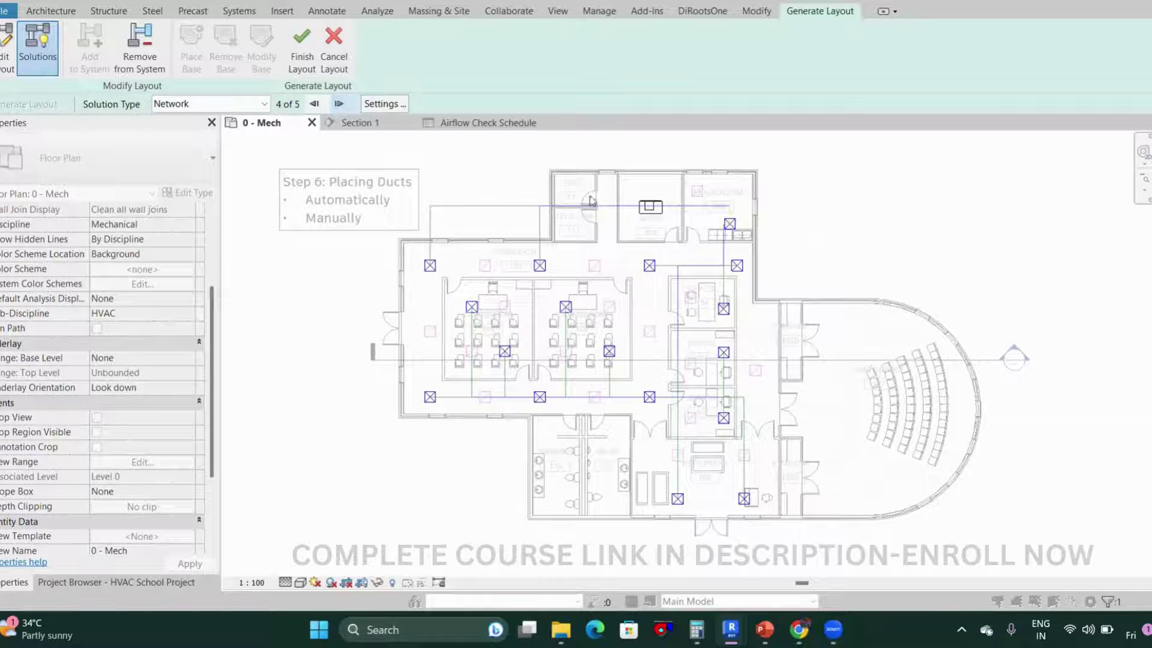
scroll(576, 228, "up", 3)
scroll(573, 233, "down", 2)
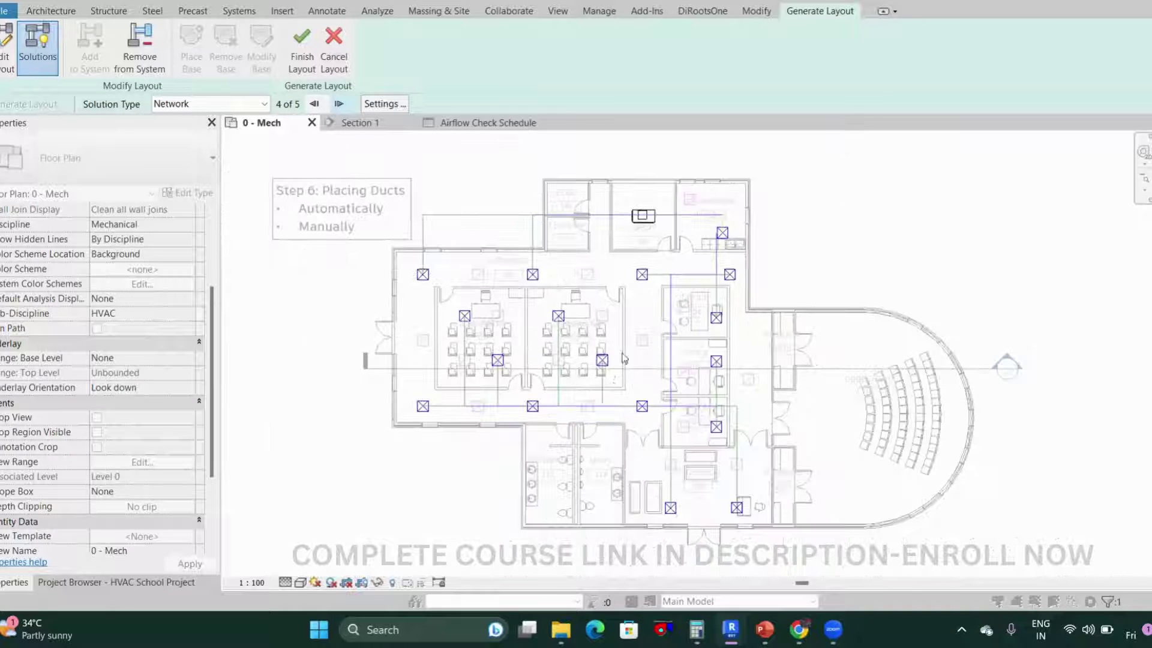
scroll(654, 249, "up", 2)
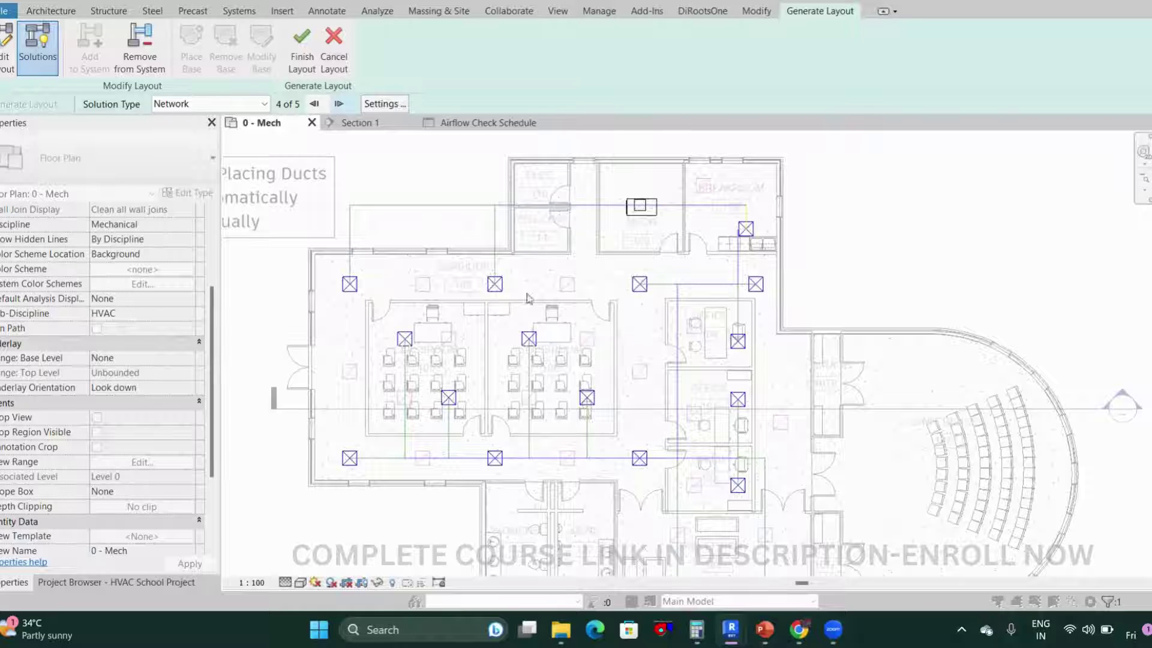
- Switch the supply duct layout to Network solution 5 of 5 and examine its branch to the breakroom diffuser
left_click(339, 104)
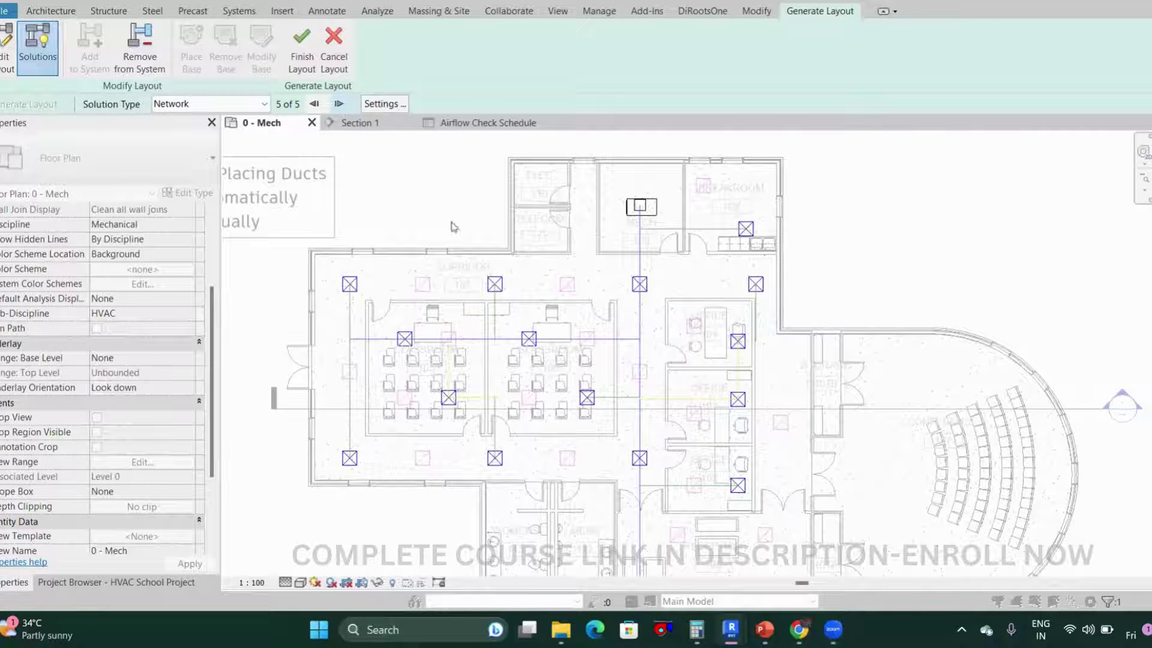
scroll(703, 237, "up", 3)
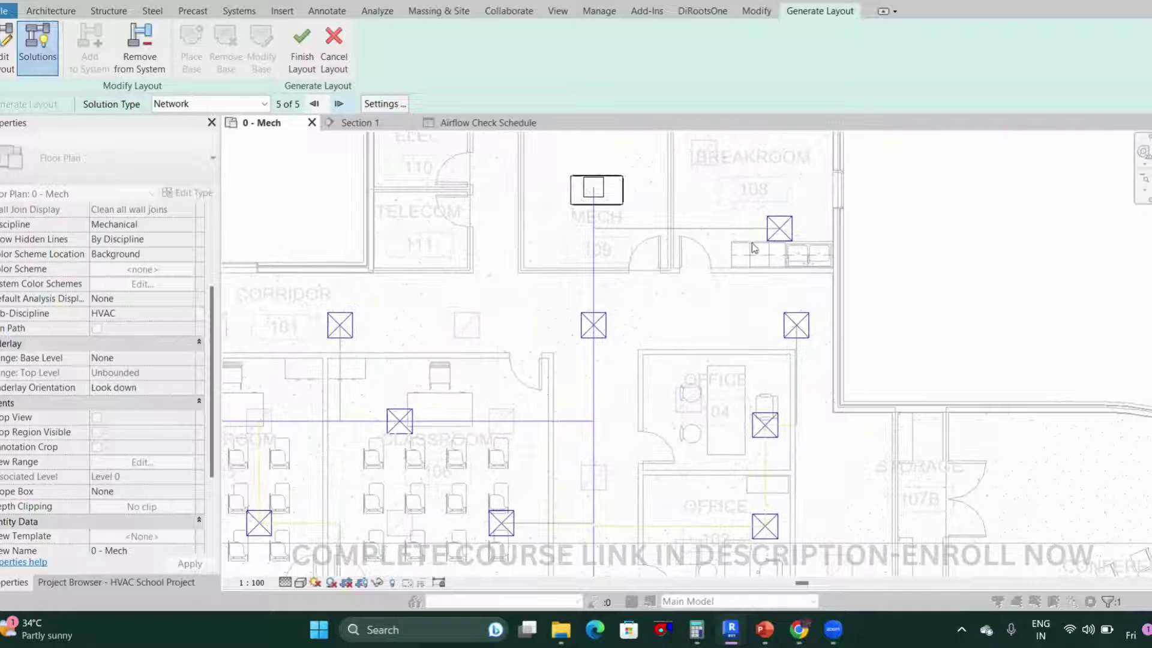
scroll(600, 216, "up", 1)
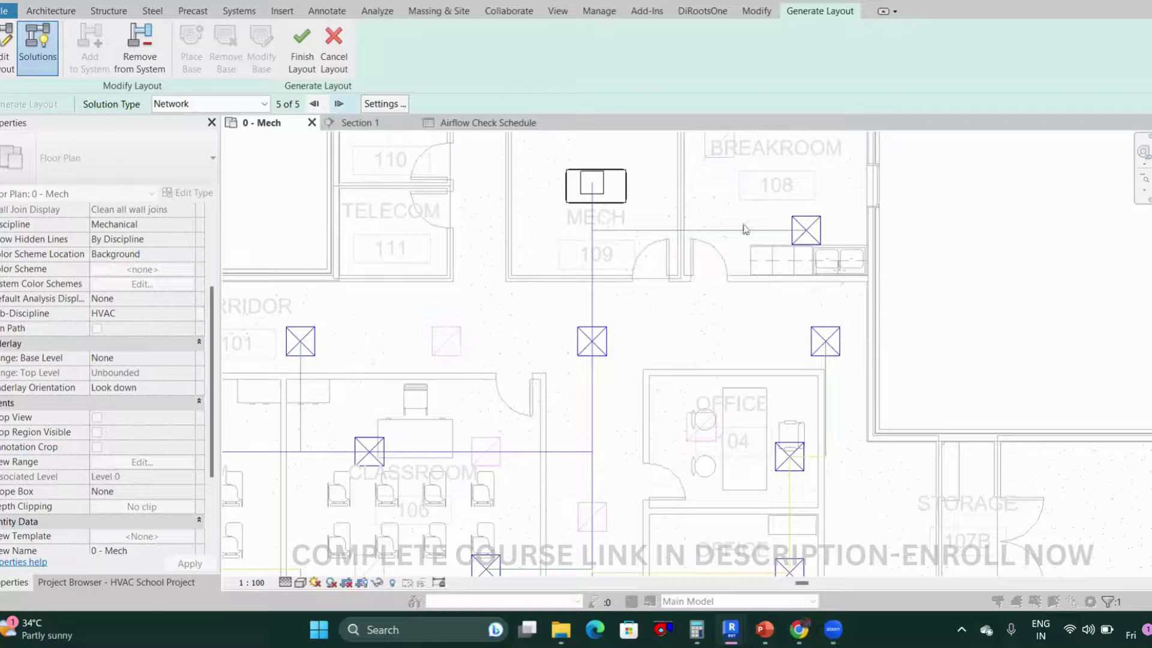
- Examine Network solution 5's main duct and branches through Classrooms 105 and 106, the offices and reception, including the yellow segments
scroll(733, 239, "down", 3)
middle_click_drag(673, 340, 773, 289)
scroll(545, 330, "up", 3)
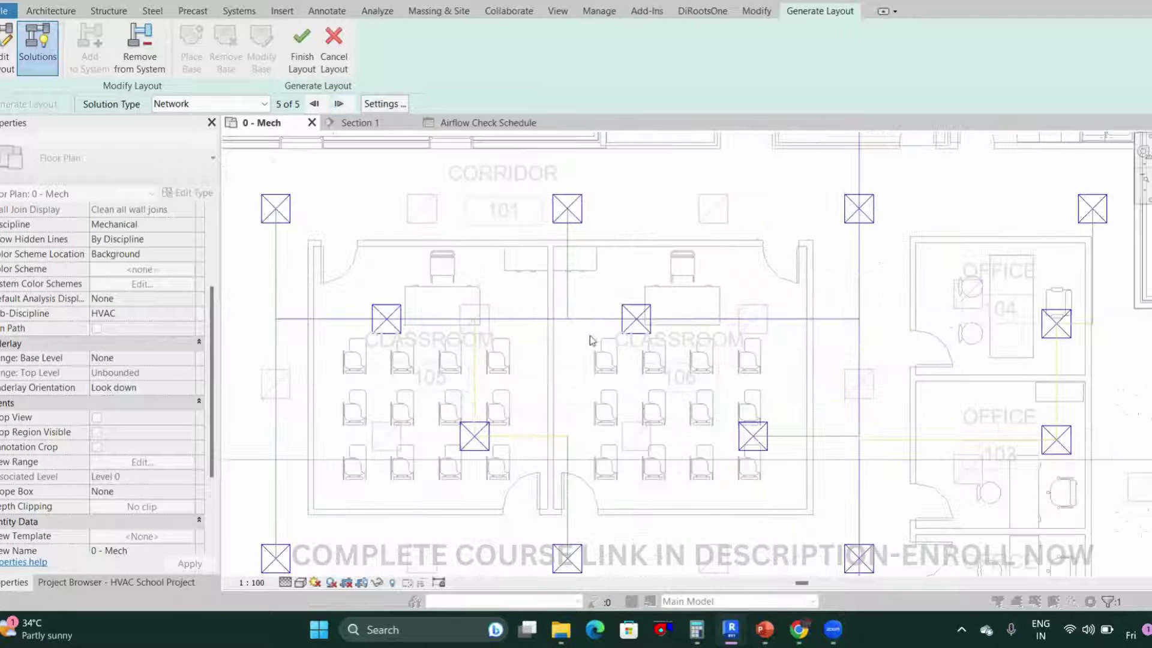
scroll(527, 355, "down", 3)
scroll(532, 347, "up", 2)
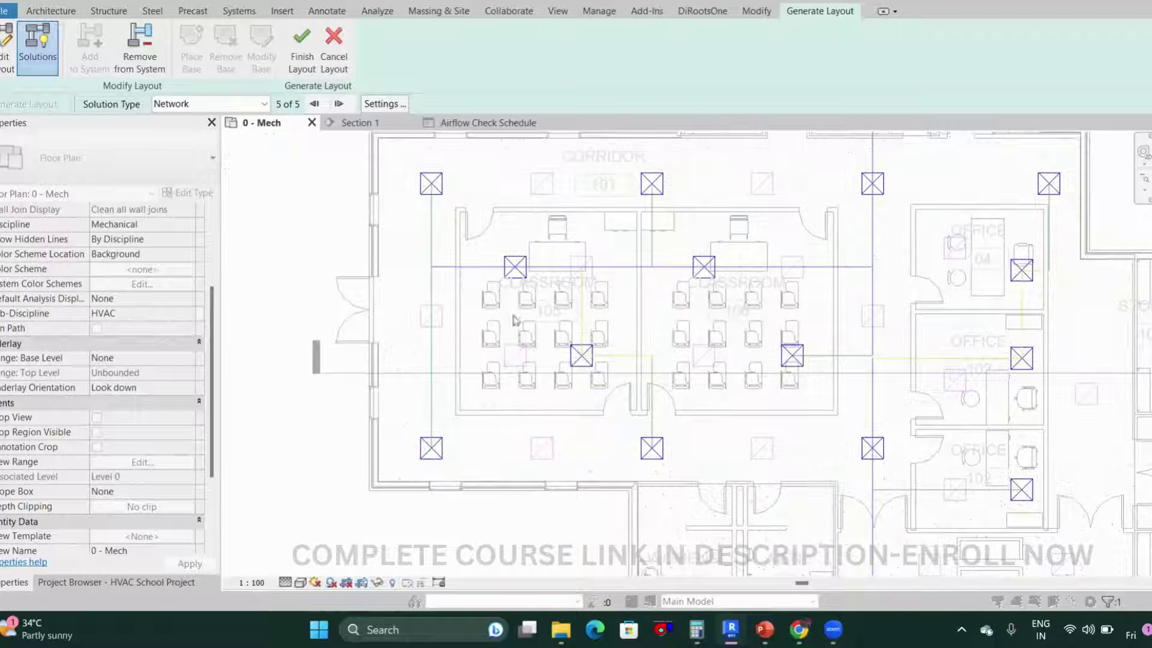
scroll(546, 343, "up", 3)
scroll(780, 392, "up", 2)
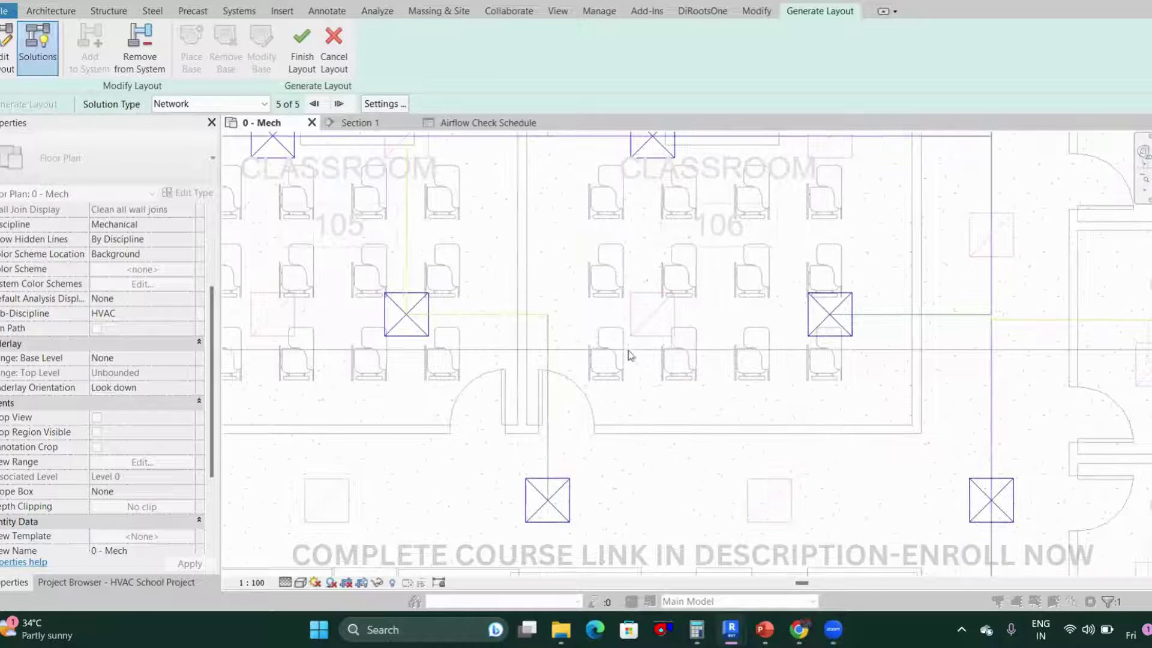
scroll(628, 351, "down", 5)
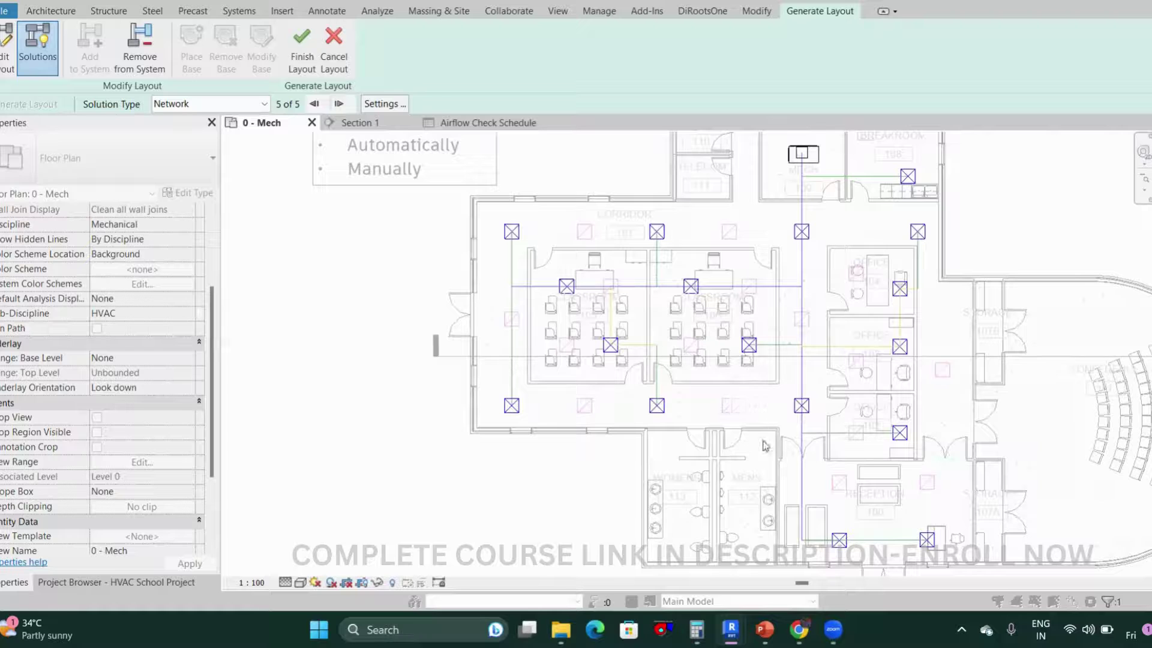
scroll(743, 420, "down", 1)
scroll(717, 388, "up", 5)
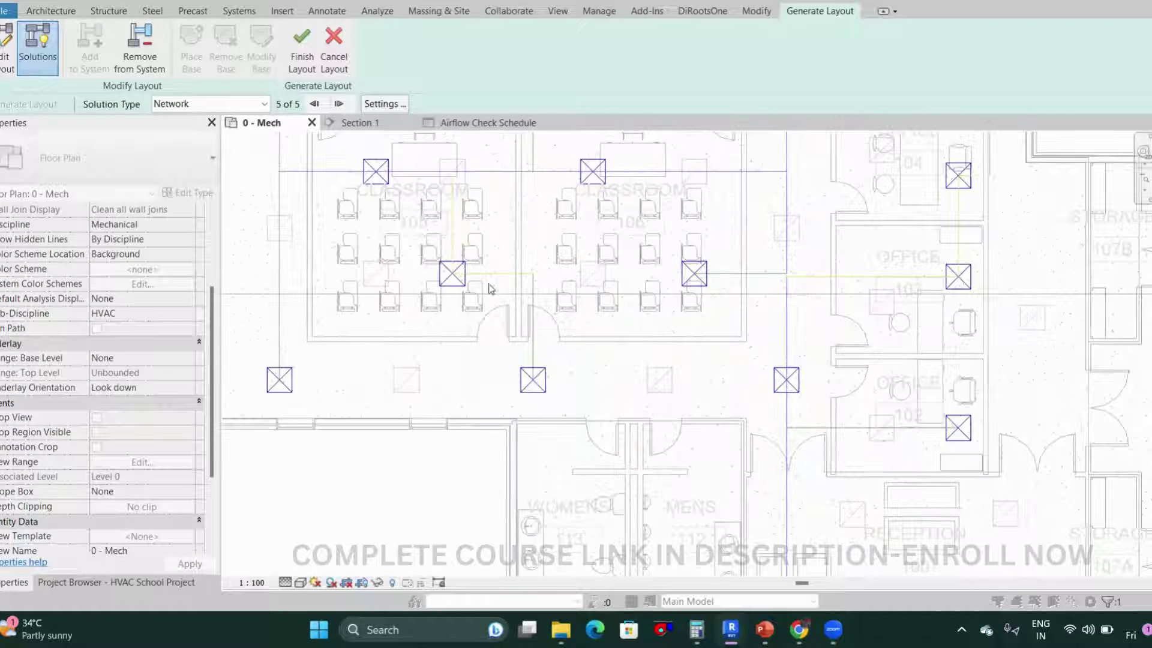
middle_click_drag(489, 290, 509, 359)
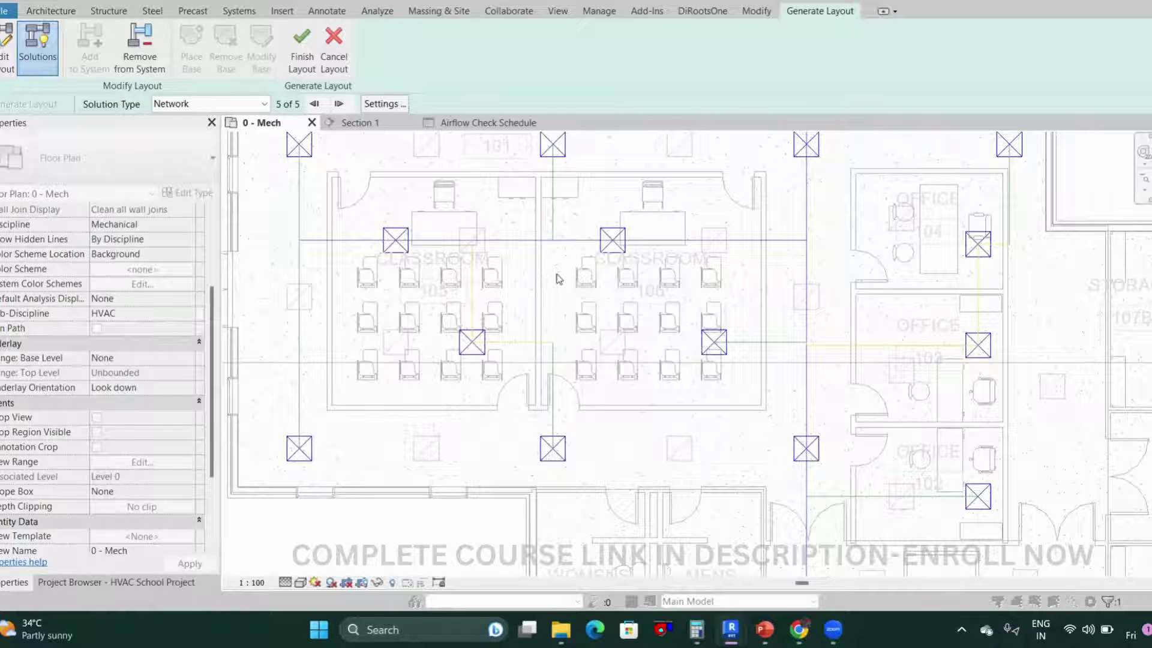
scroll(558, 294, "down", 1)
scroll(585, 321, "down", 1)
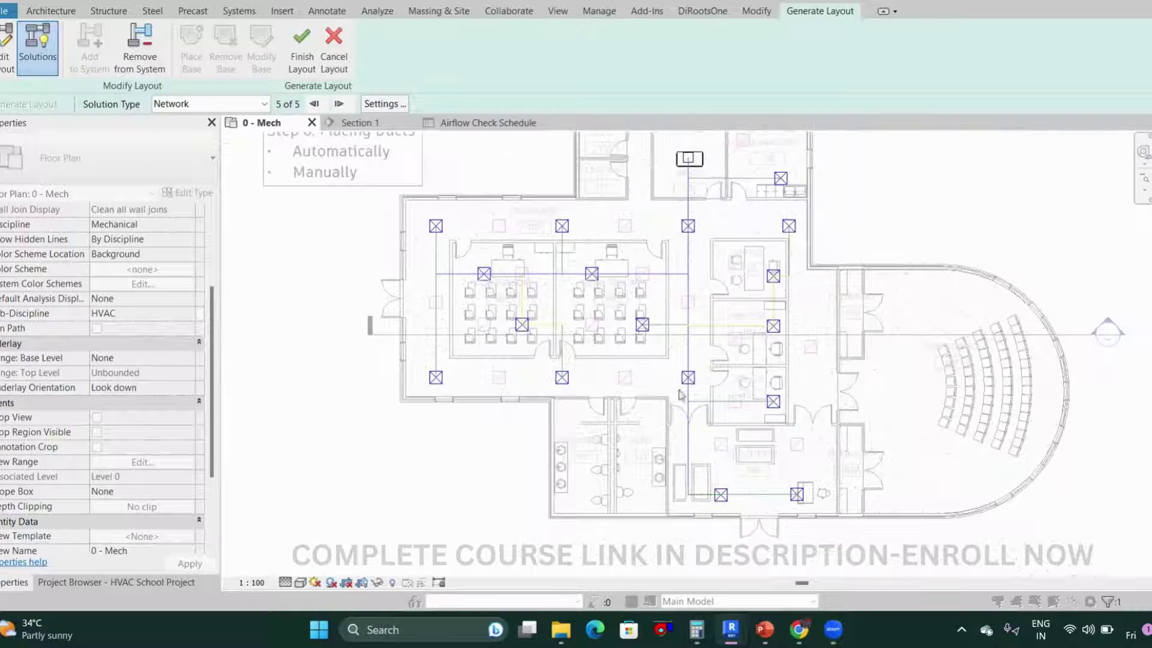
scroll(728, 458, "up", 2)
scroll(588, 343, "down", 2)
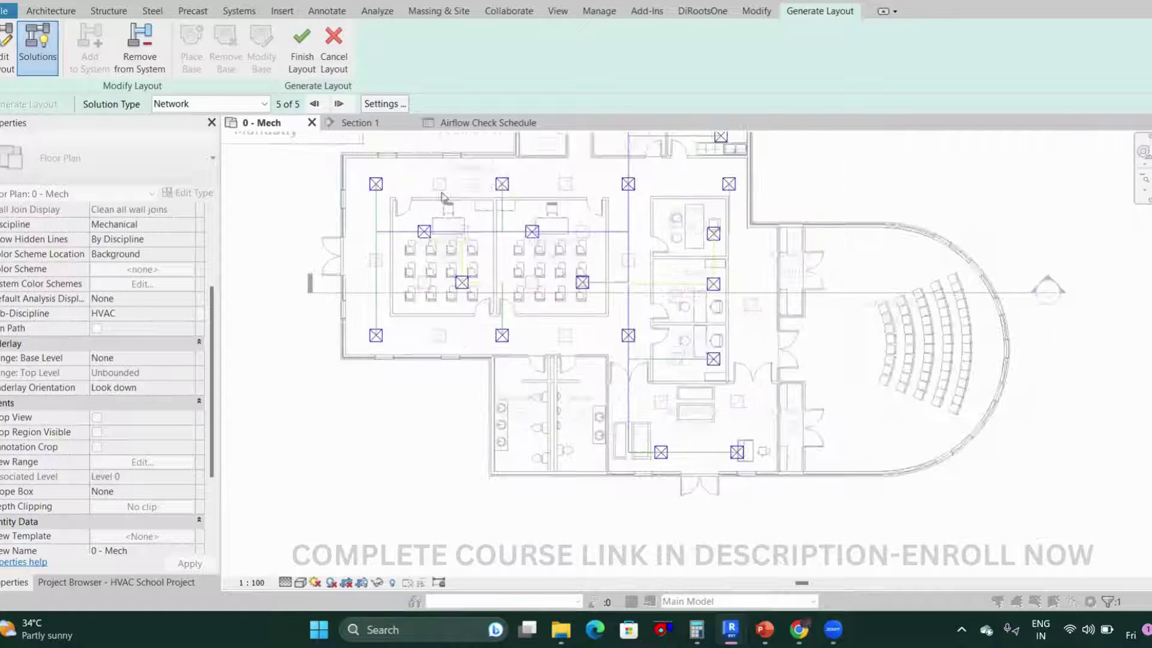
- Switch the supply duct layout back to Network solution 2 of 5
left_click(315, 104)
left_click(314, 104)
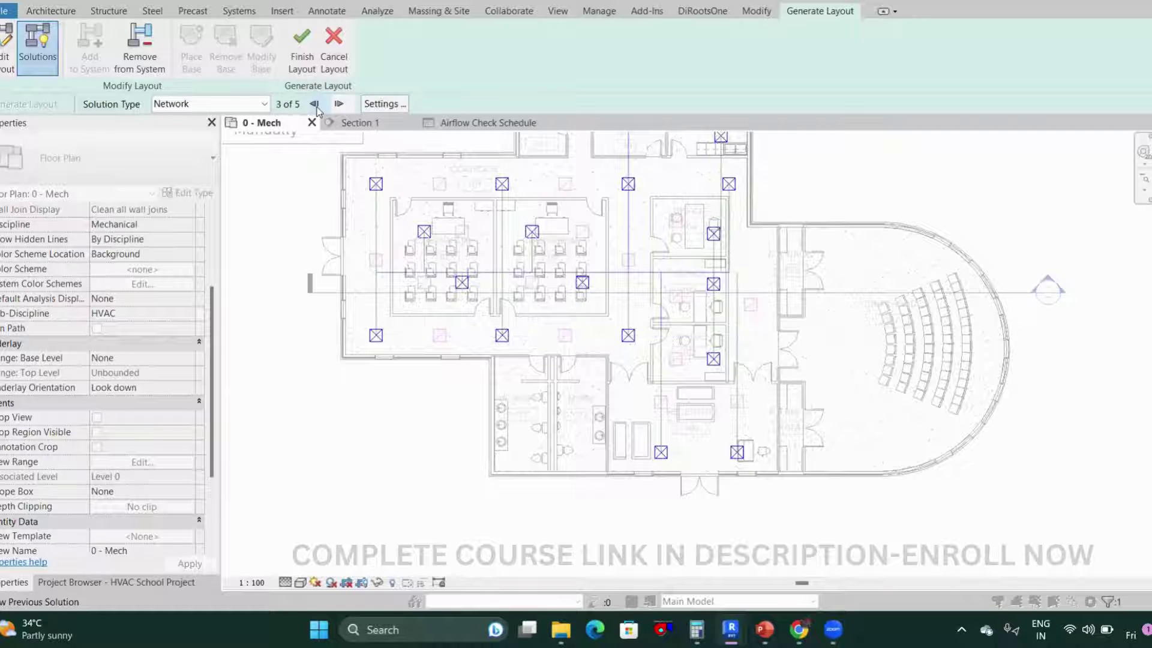
left_click(315, 103)
- Examine Network solution 2's main duct from the air handling unit and its branches to the corridor, classroom, office and reception diffusers
scroll(602, 367, "up", 2)
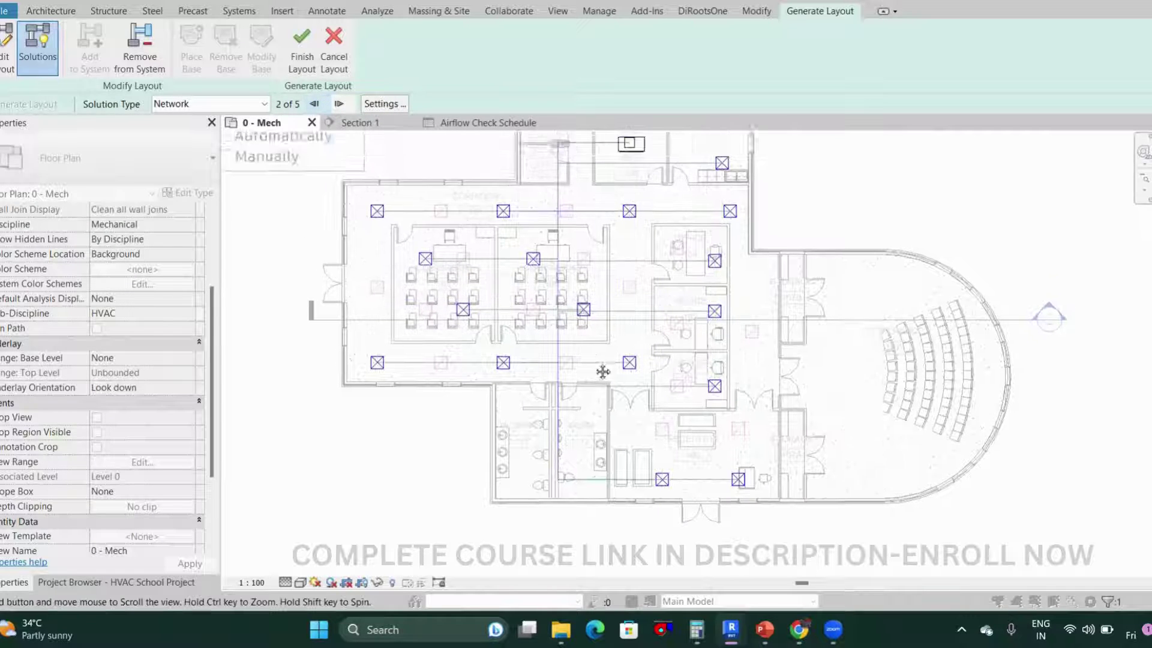
middle_click_drag(601, 368, 610, 414)
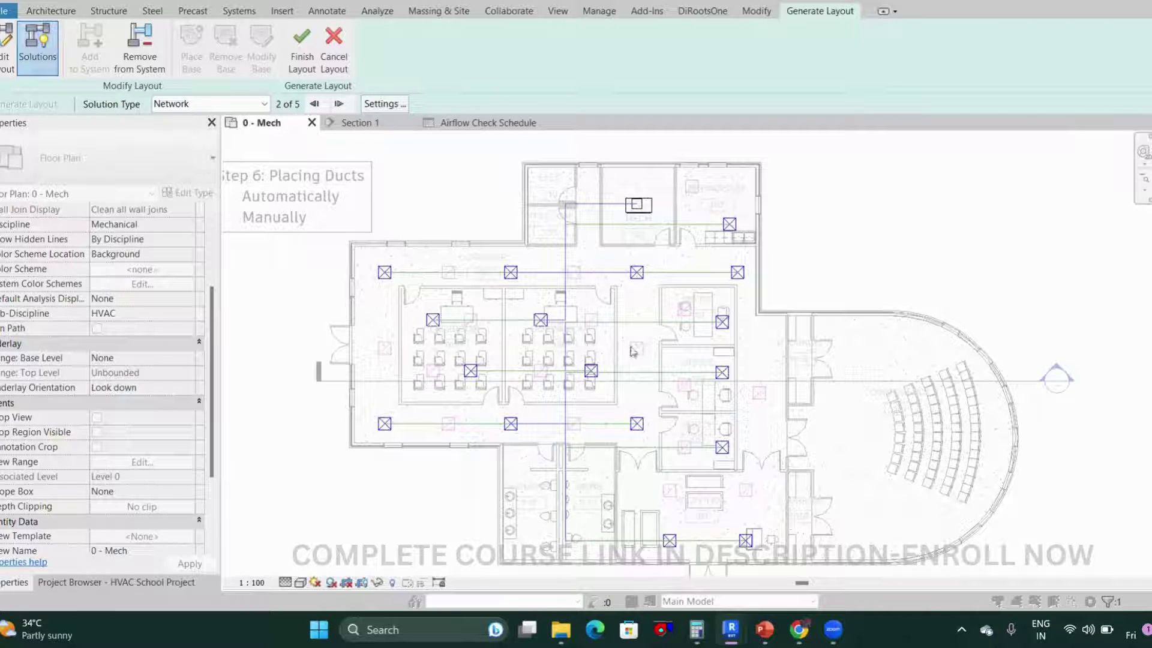
scroll(609, 441, "up", 3)
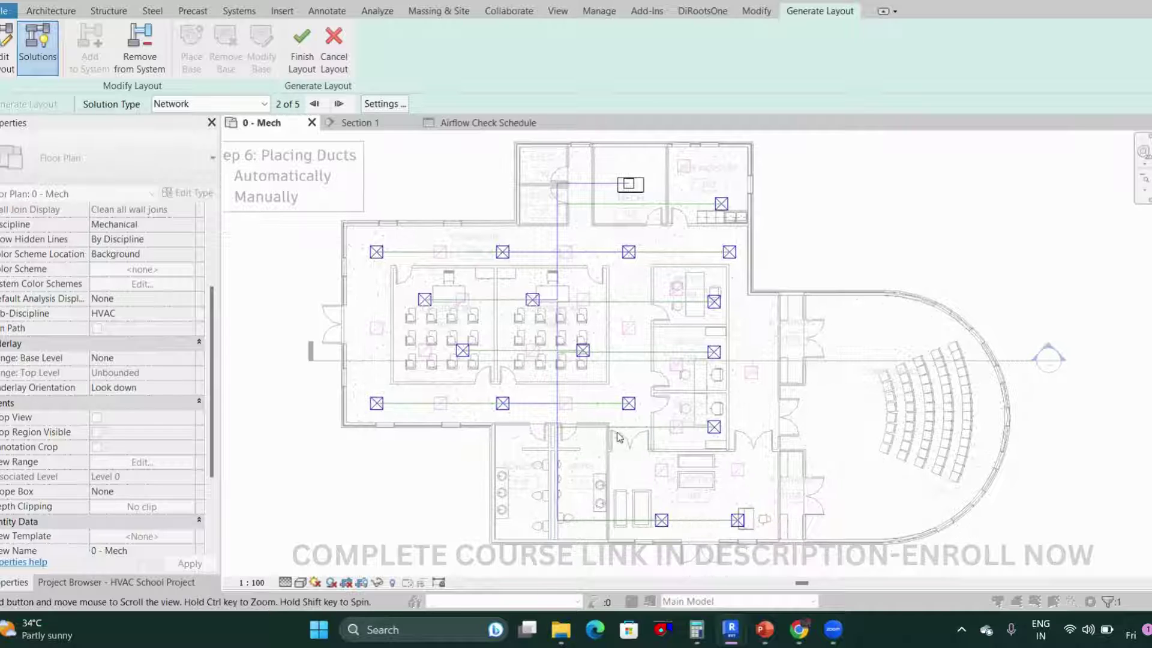
middle_click_drag(443, 299, 477, 394)
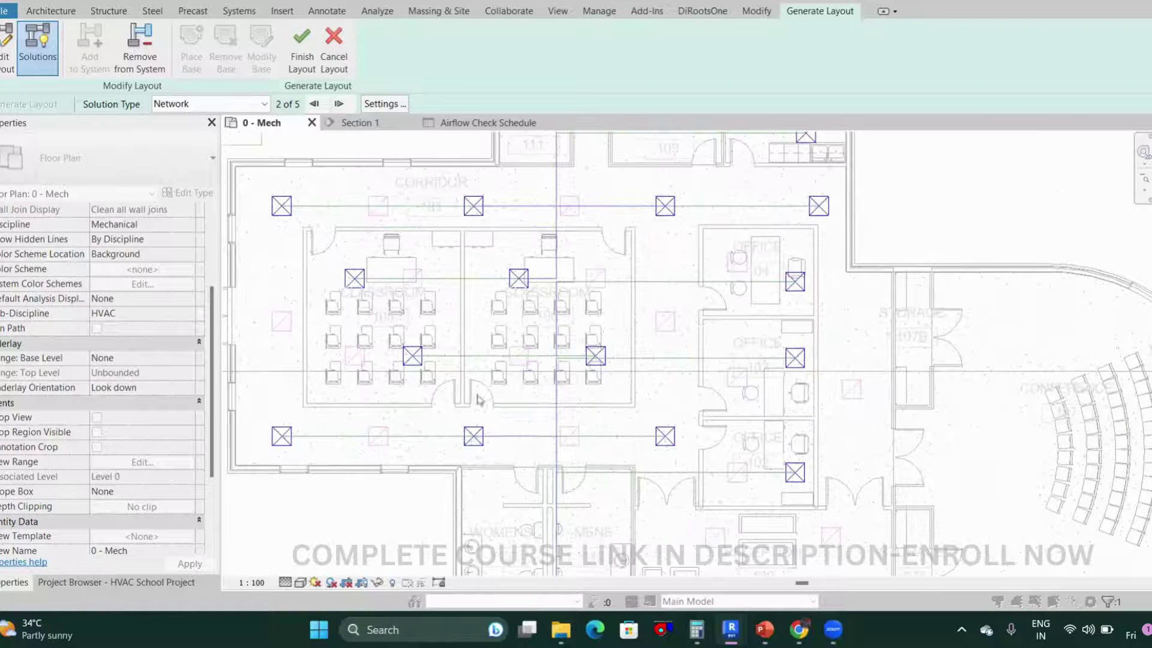
scroll(457, 329, "down", 3)
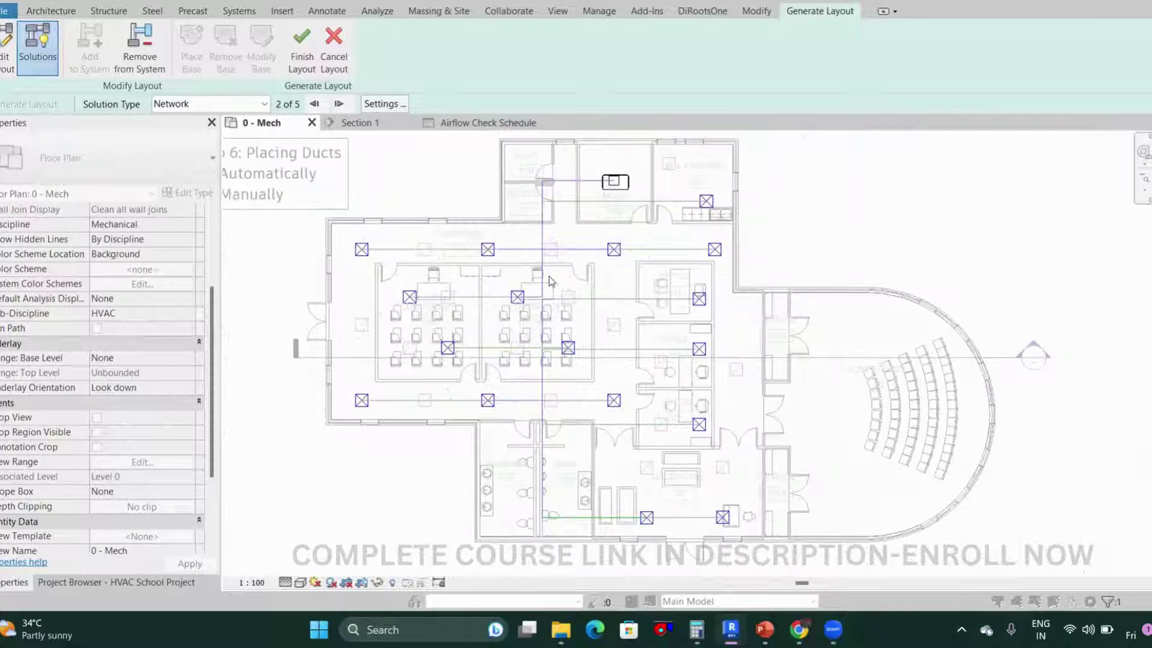
scroll(579, 270, "down", 2)
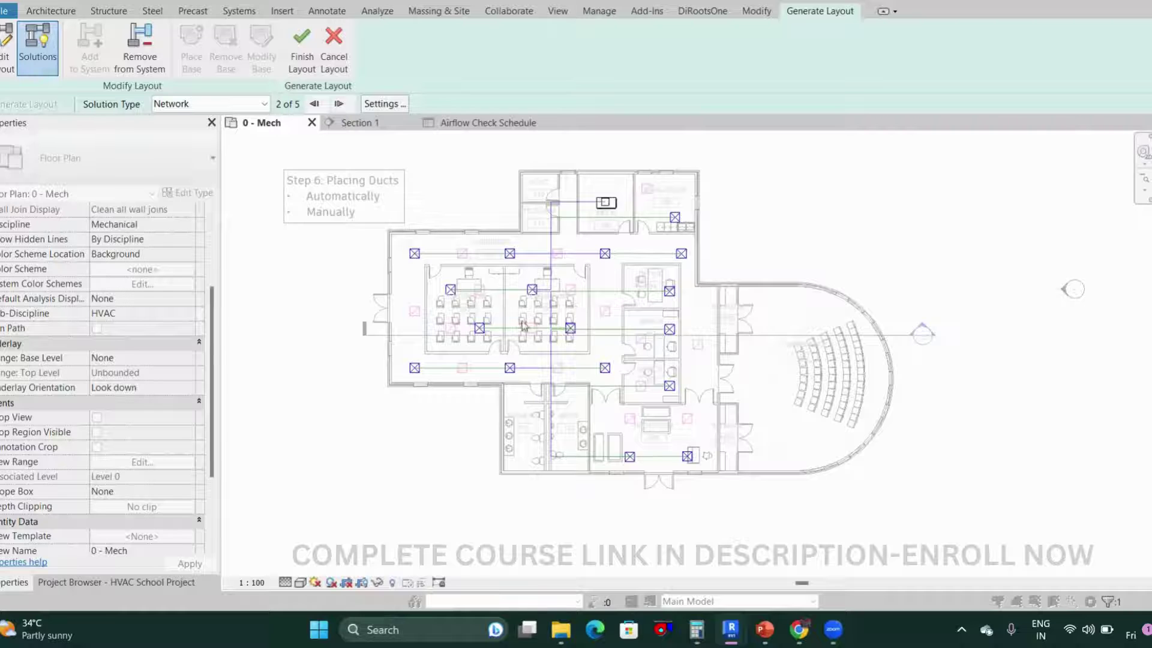
scroll(555, 323, "up", 2)
scroll(577, 351, "down", 2)
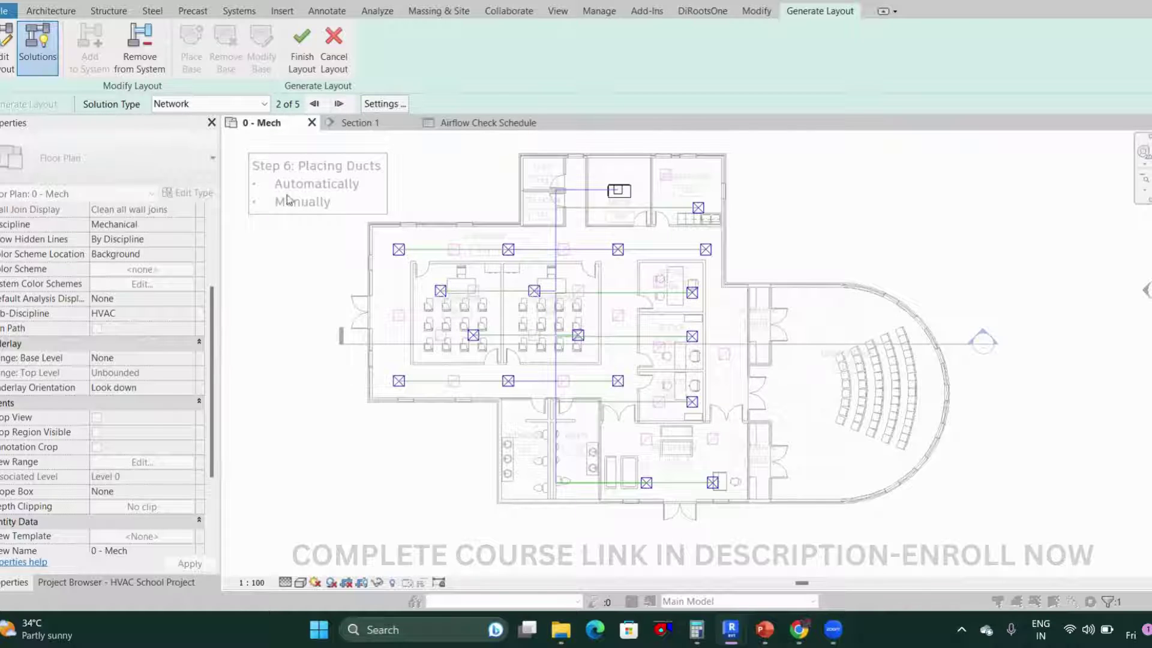
- In the duct conversion settings, set the main duct's offset to 4200 and its type to Rectangular Duct: XX_Radius Bend/ Tap
left_click(383, 105)
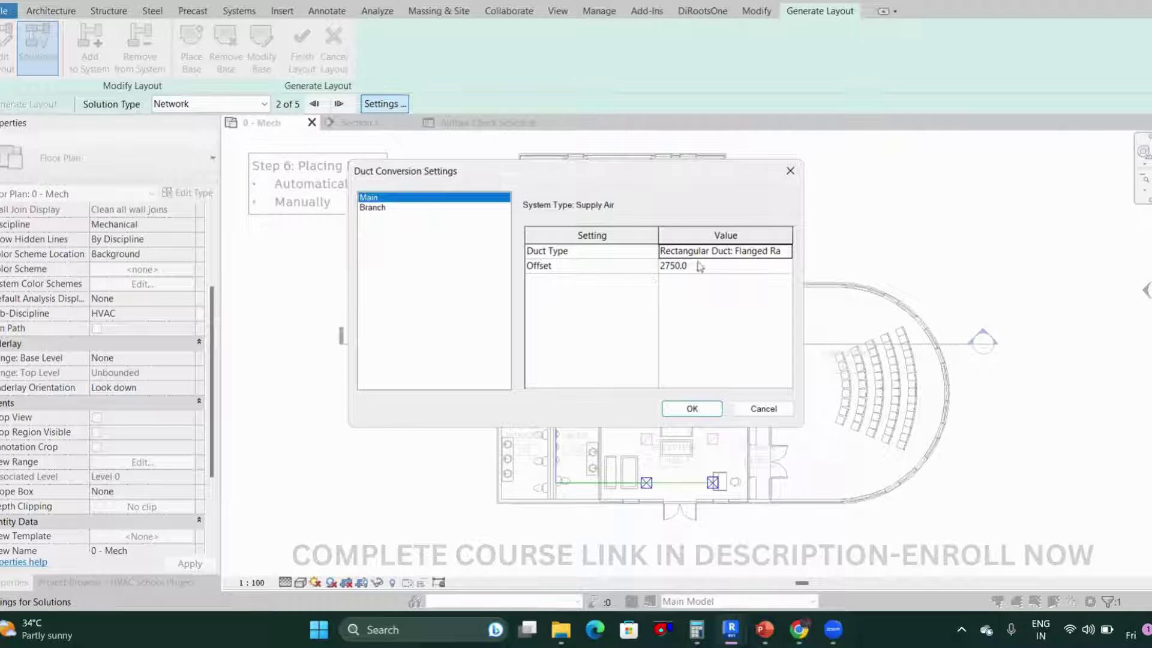
left_click(720, 266)
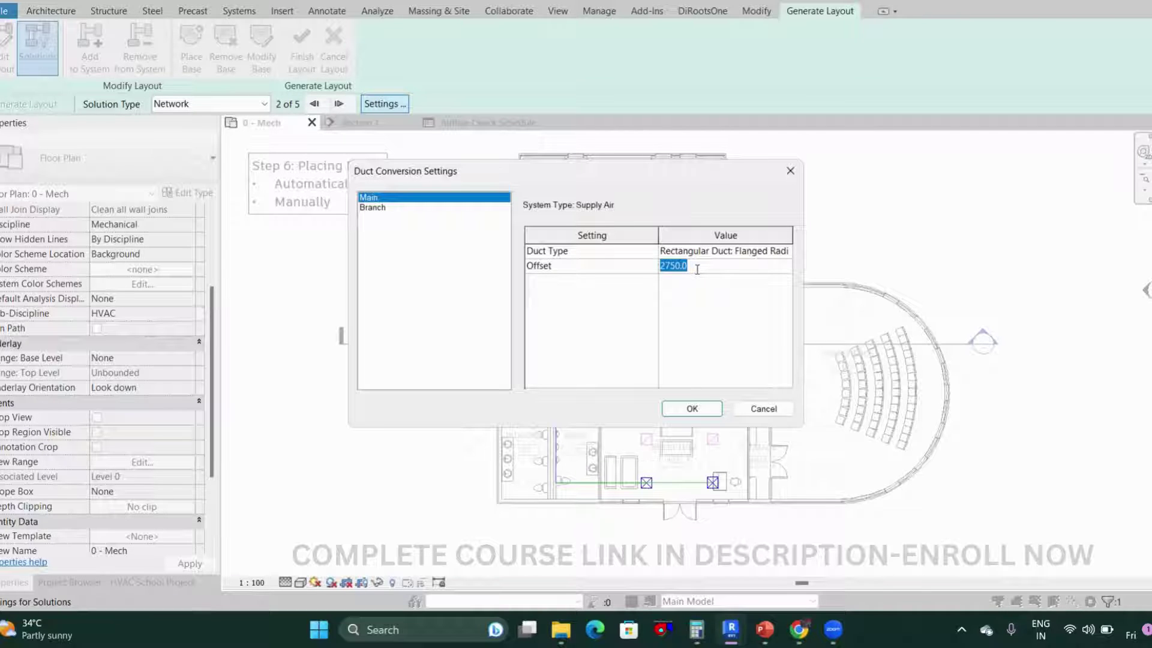
type("4")
left_click(767, 251)
left_click(787, 251)
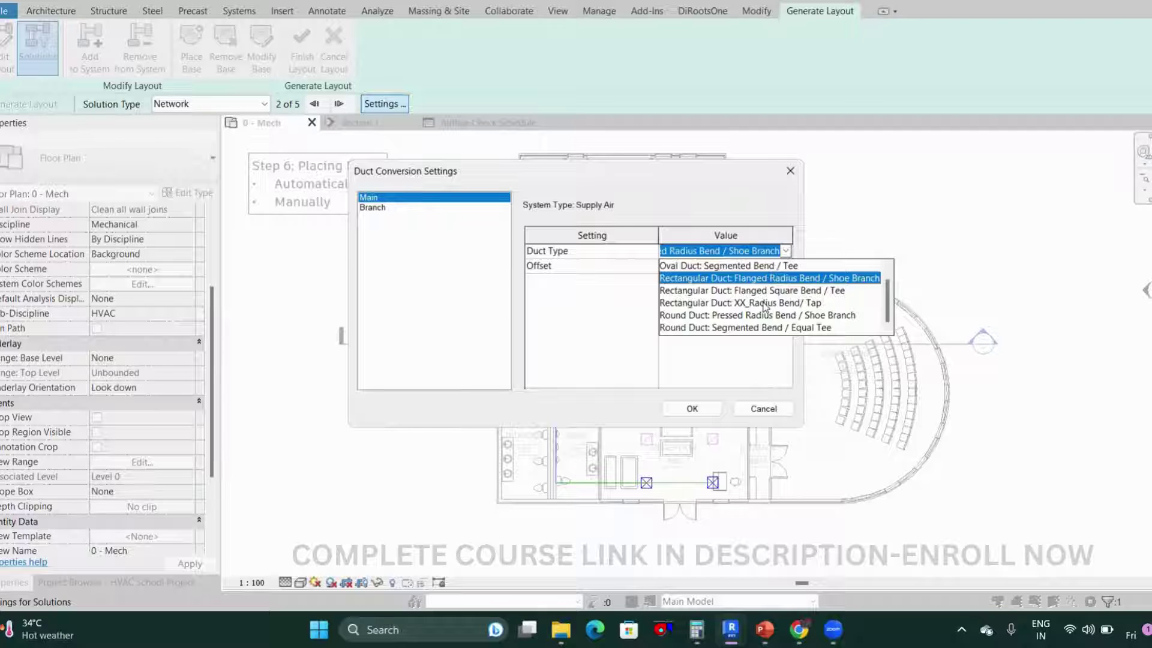
left_click(765, 303)
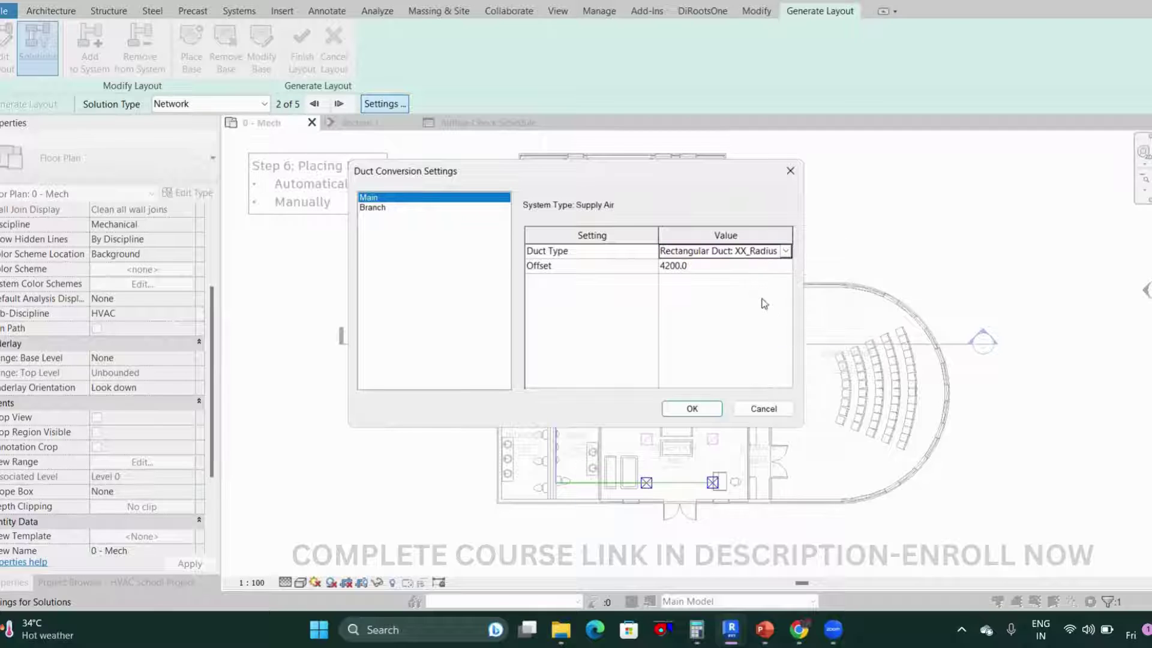
- Set the branch duct's offset to 4200 and its type to Rectangular Duct: XX_Radius Bend/ Tap, and apply the conversion settings
left_click(384, 208)
left_click(769, 264)
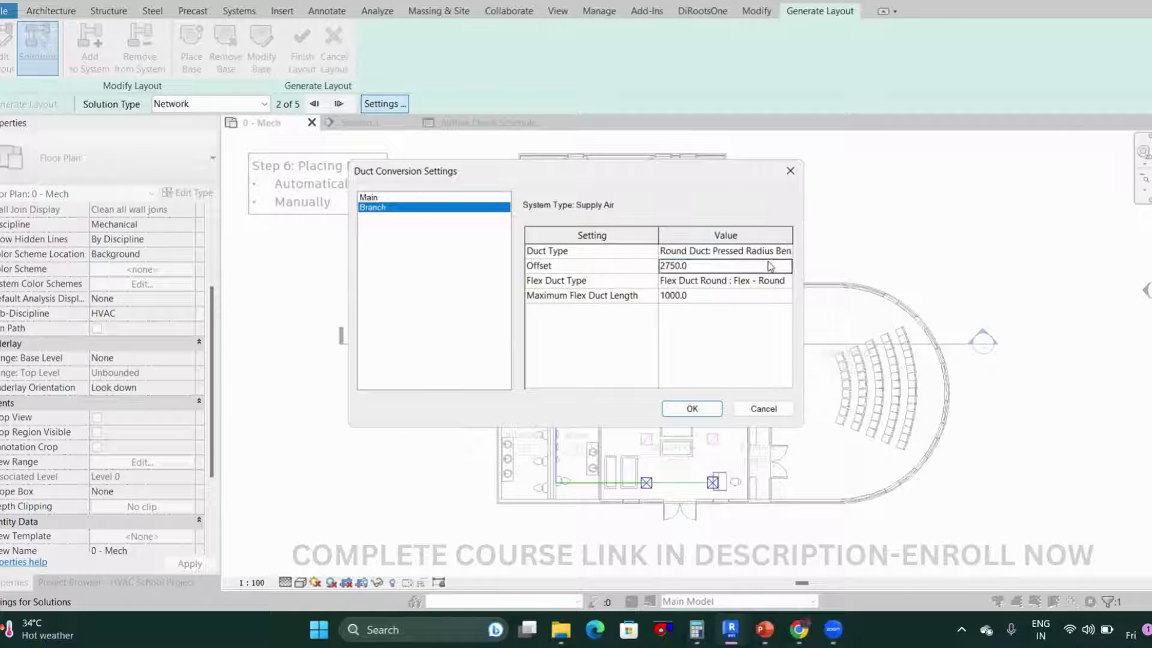
type("5")
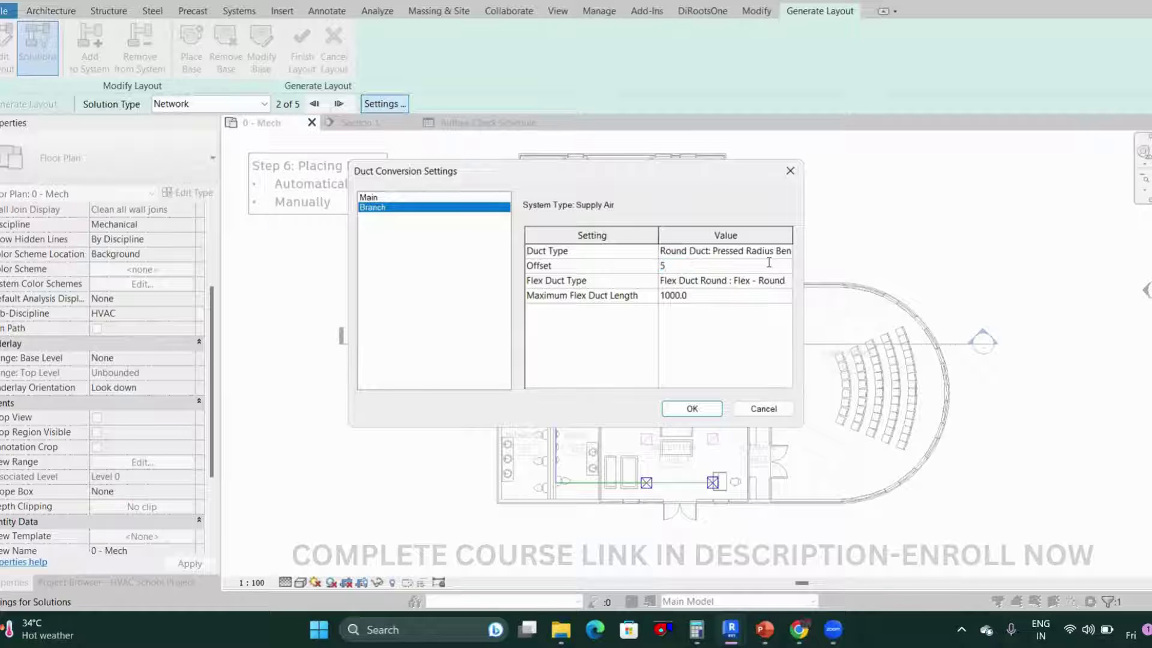
key("BackSpace")
left_click(784, 252)
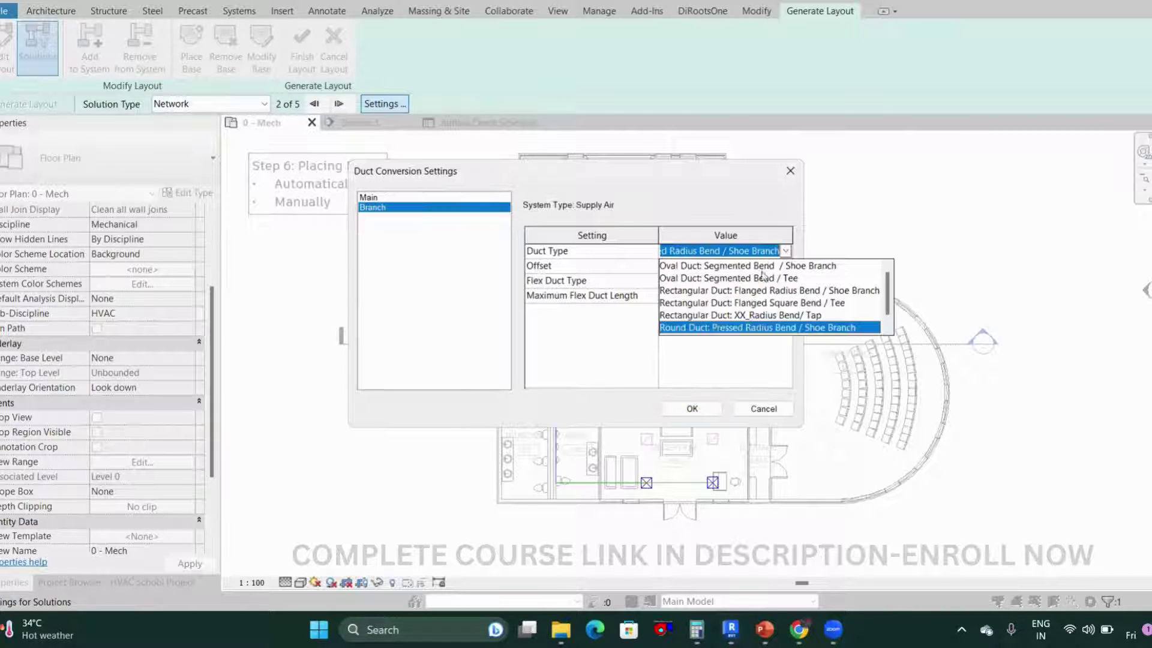
left_click(765, 315)
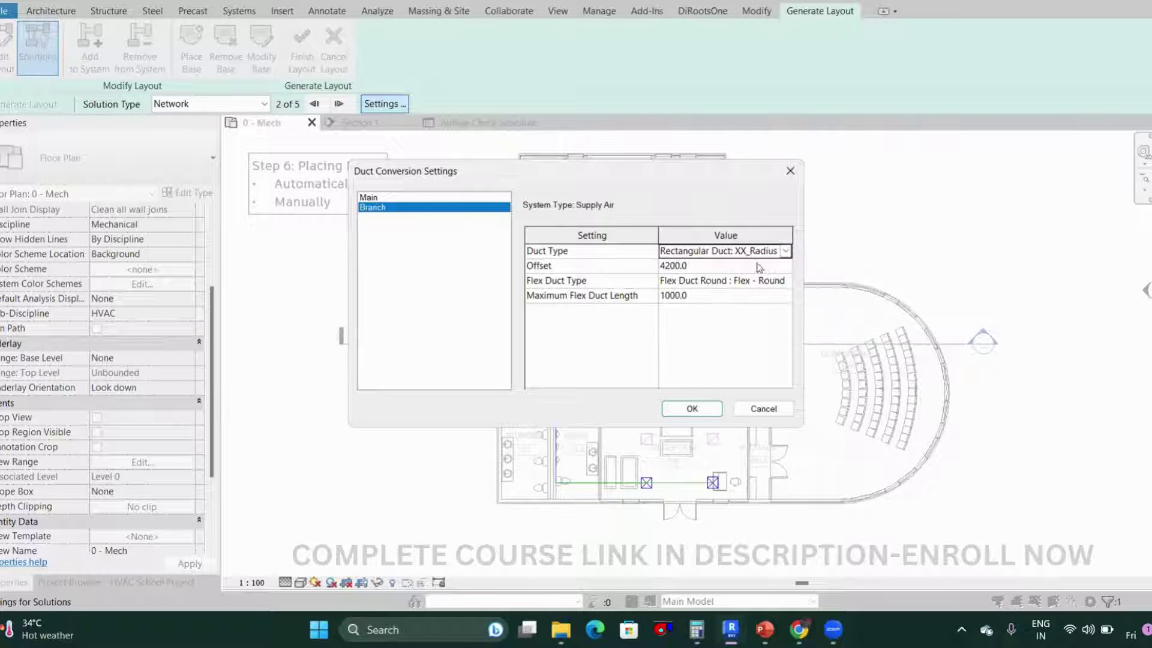
left_click(706, 413)
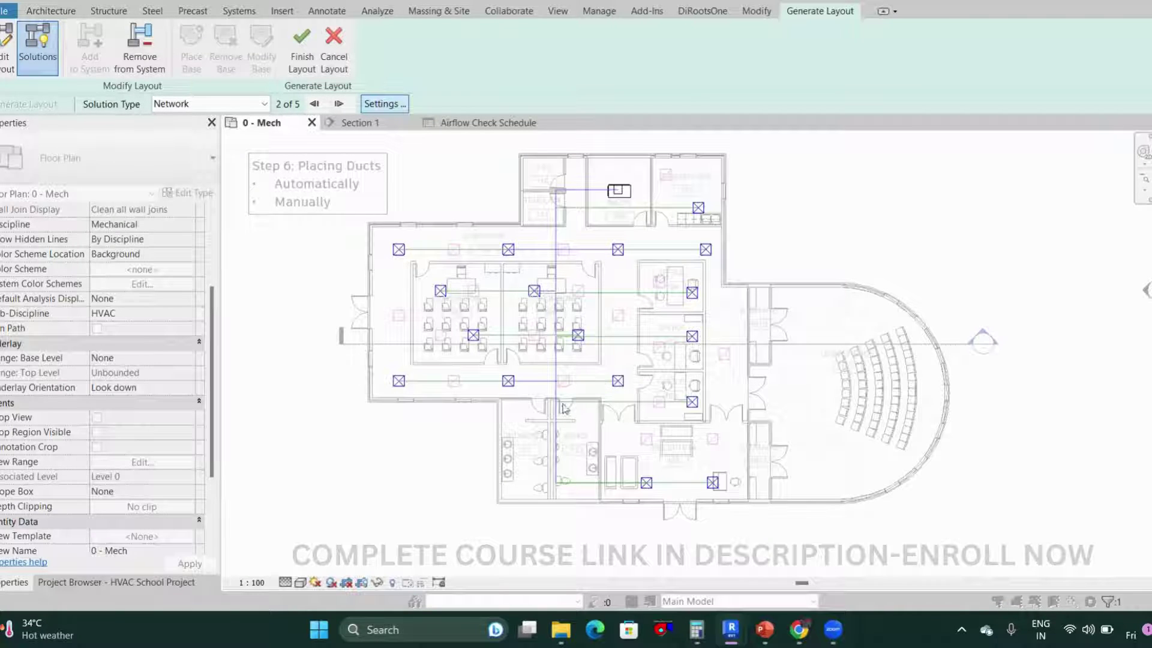
- Start editing the duct layout and inspect its main and branch routes by selecting the vertical main and several horizontal runs
left_click(42, 66)
left_click(6, 57)
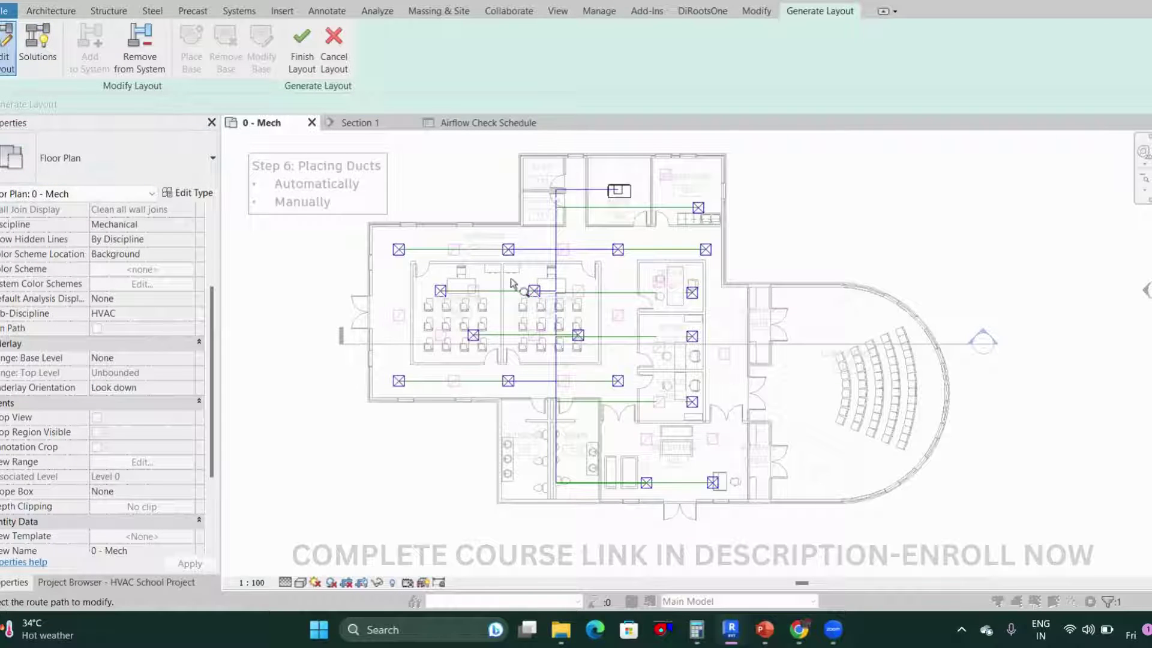
left_click(554, 247)
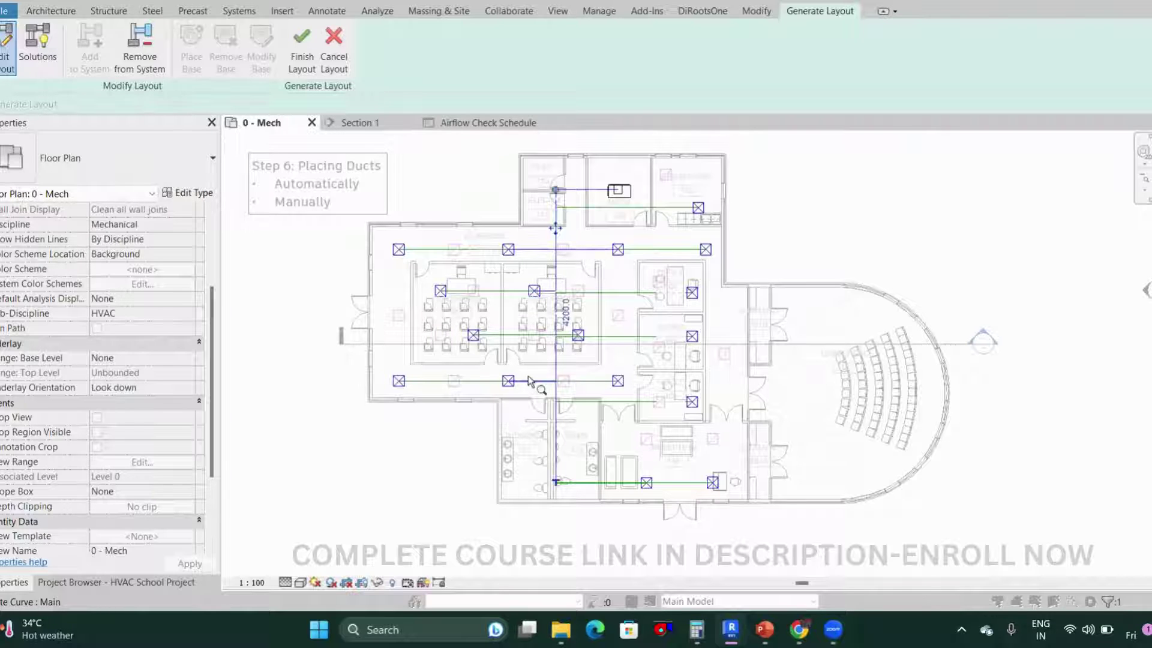
left_click(571, 381)
left_click(606, 336)
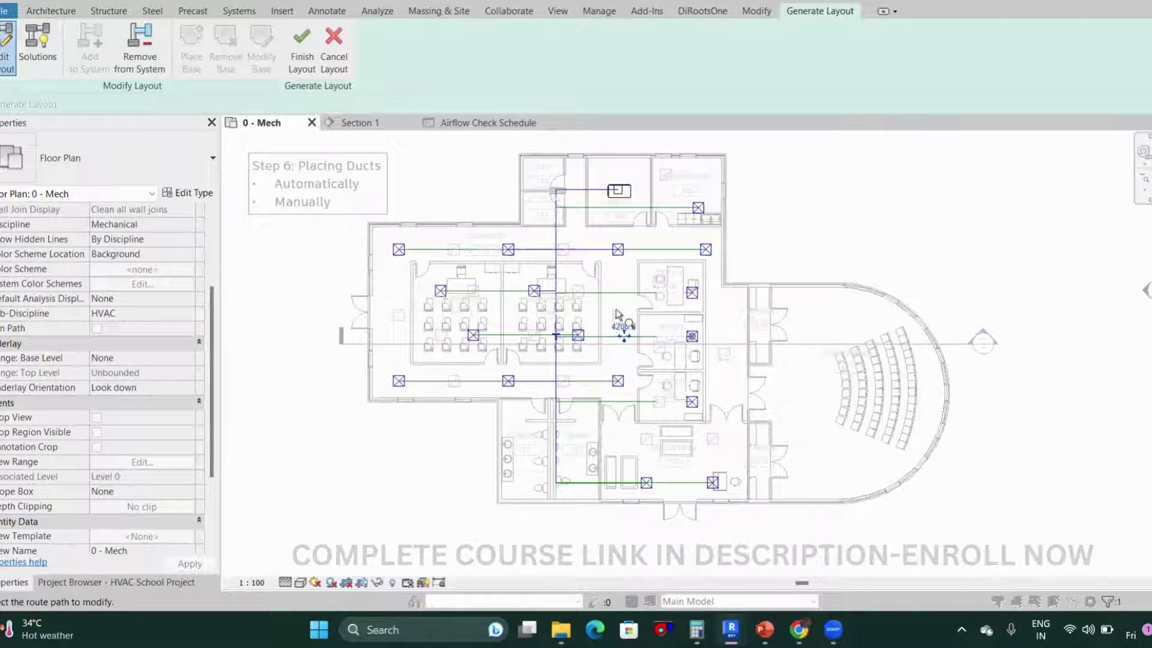
left_click(613, 292)
left_click(586, 249)
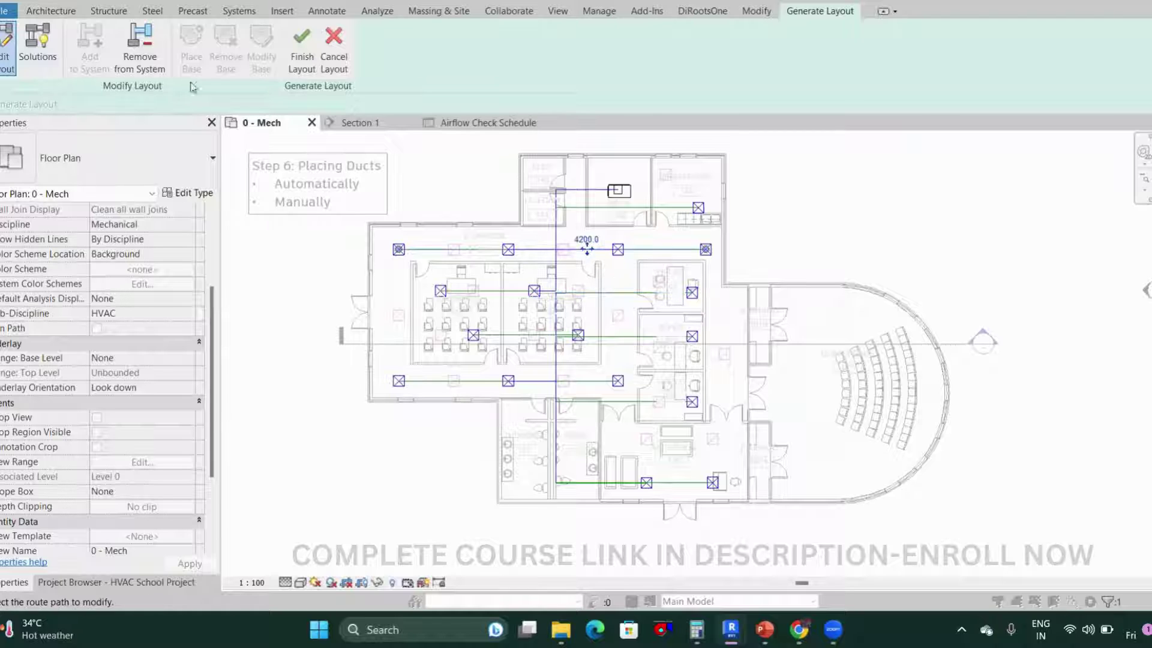
- Change the layout's solution type from Custom to Network and choose solution 2 of 5
left_click(51, 67)
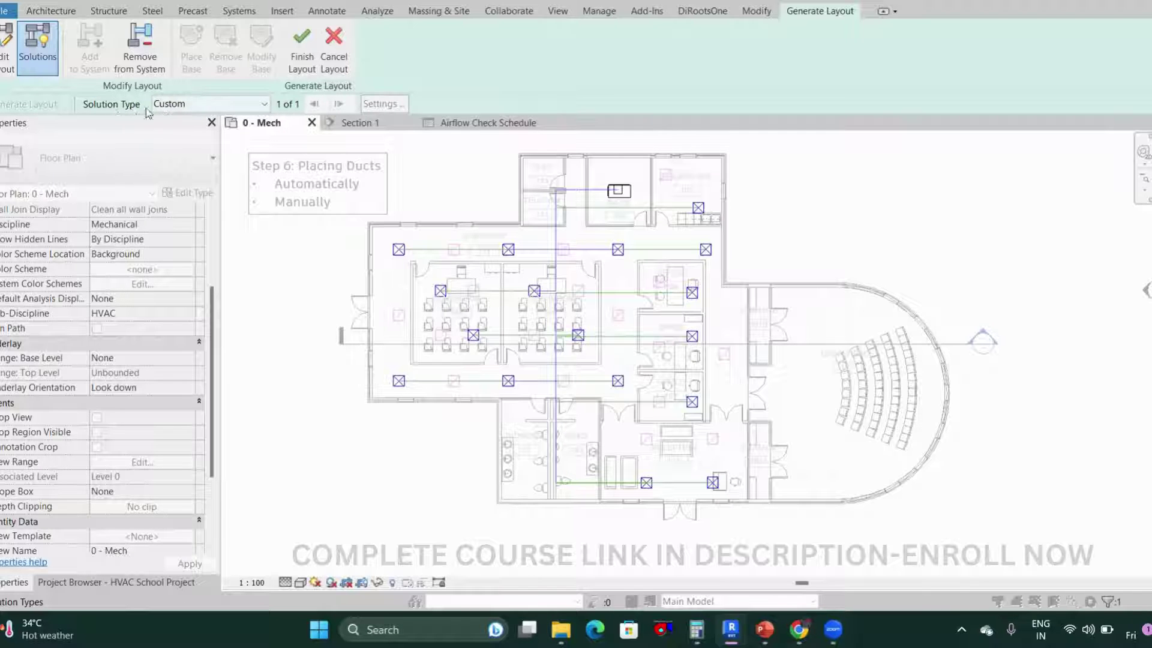
left_click(241, 103)
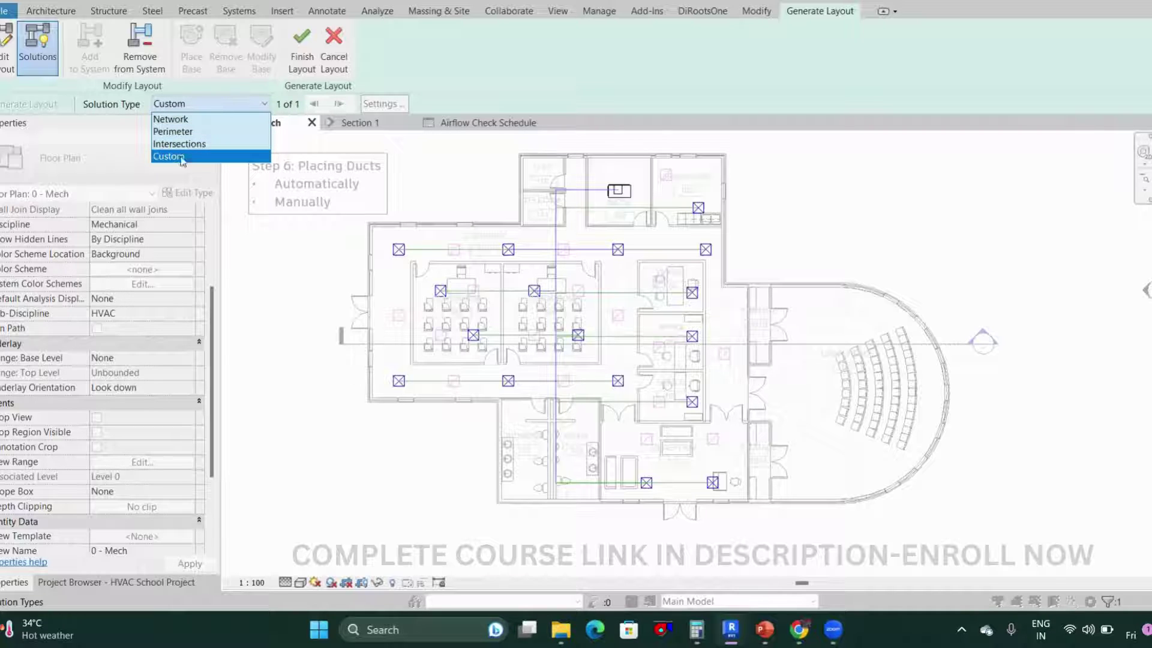
left_click(173, 120)
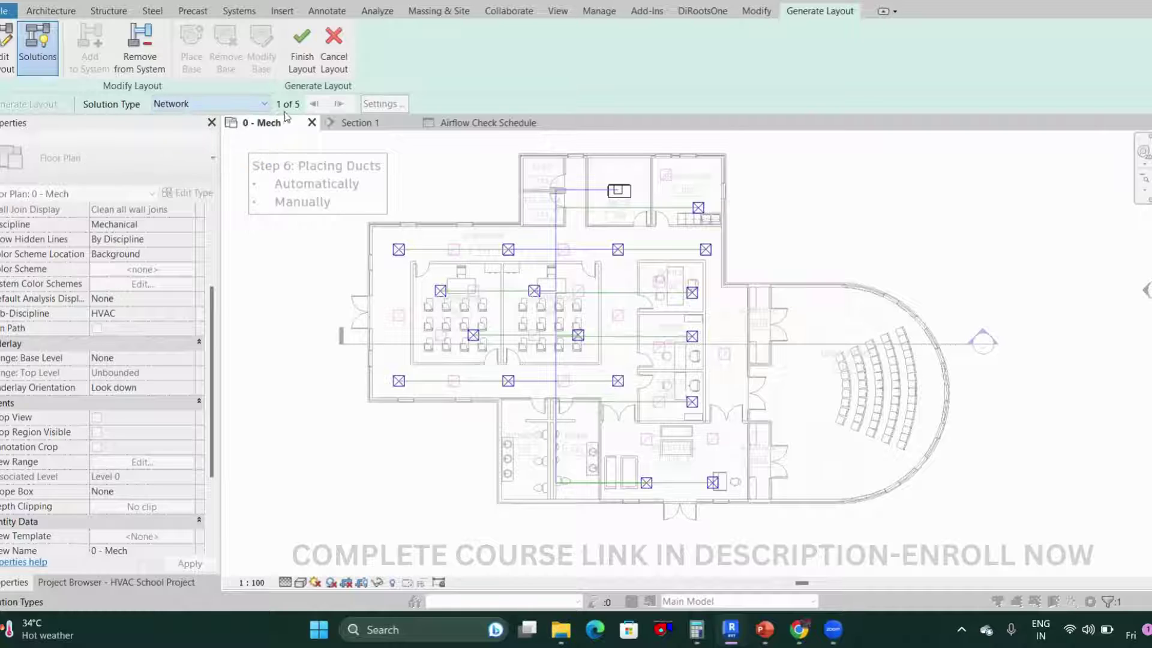
left_click(339, 105)
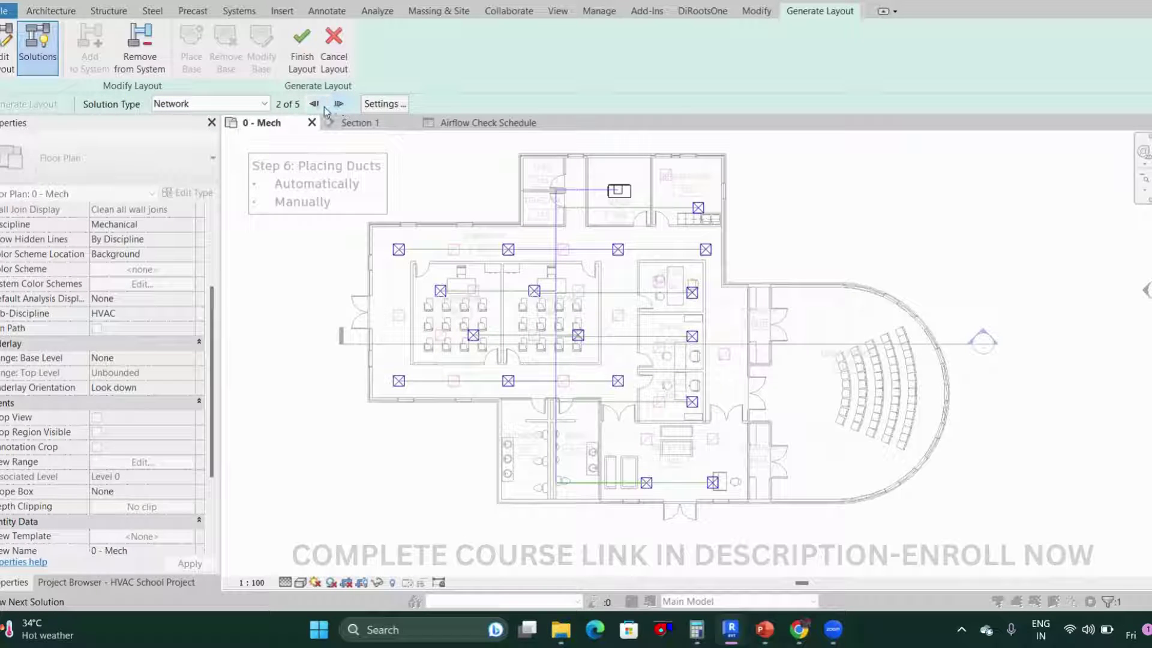
left_click(315, 106)
left_click(339, 104)
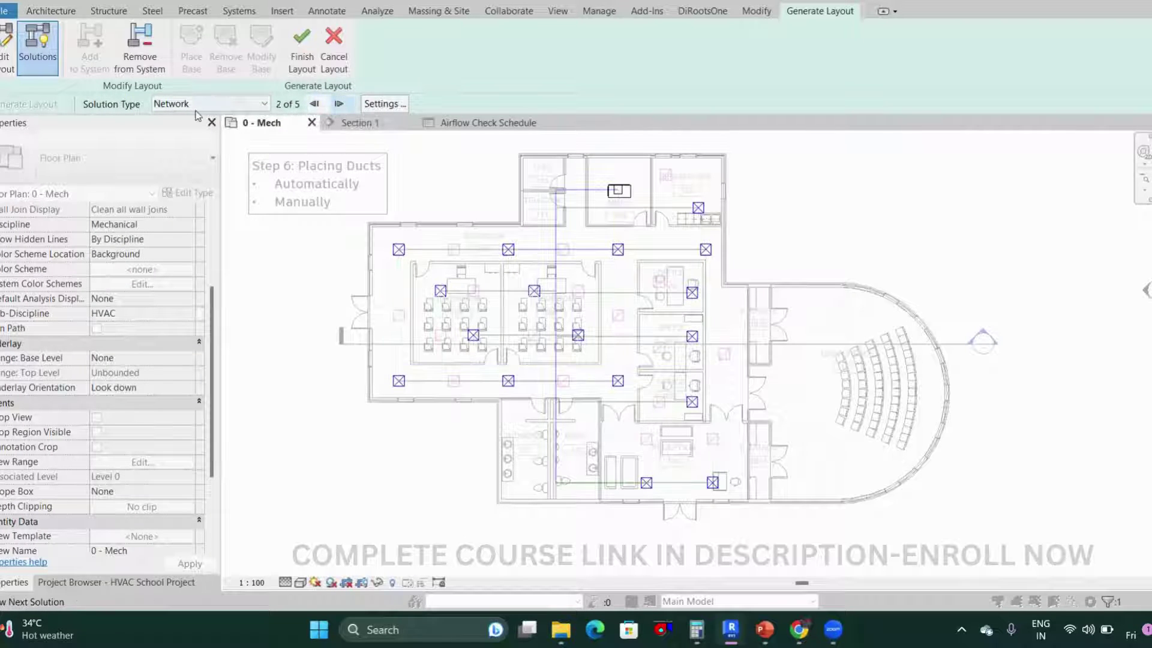
- Preview Perimeter solutions 1 and 2 of 5, as well as the first Intersections solution, for the supply duct layout
left_click(237, 104)
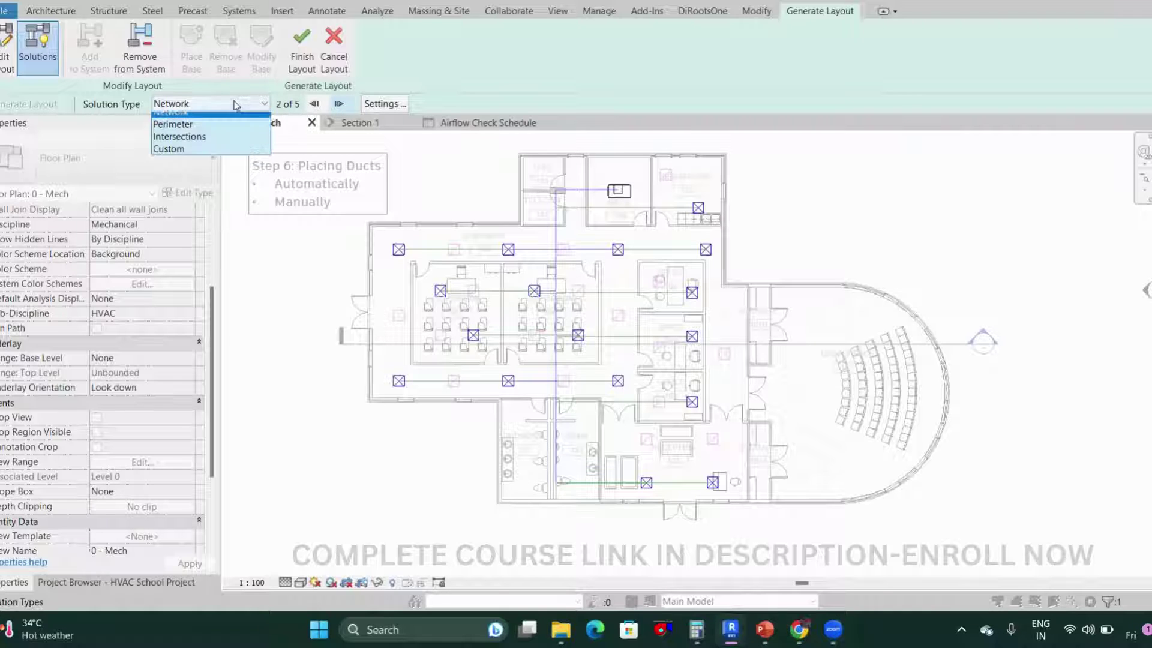
left_click(214, 133)
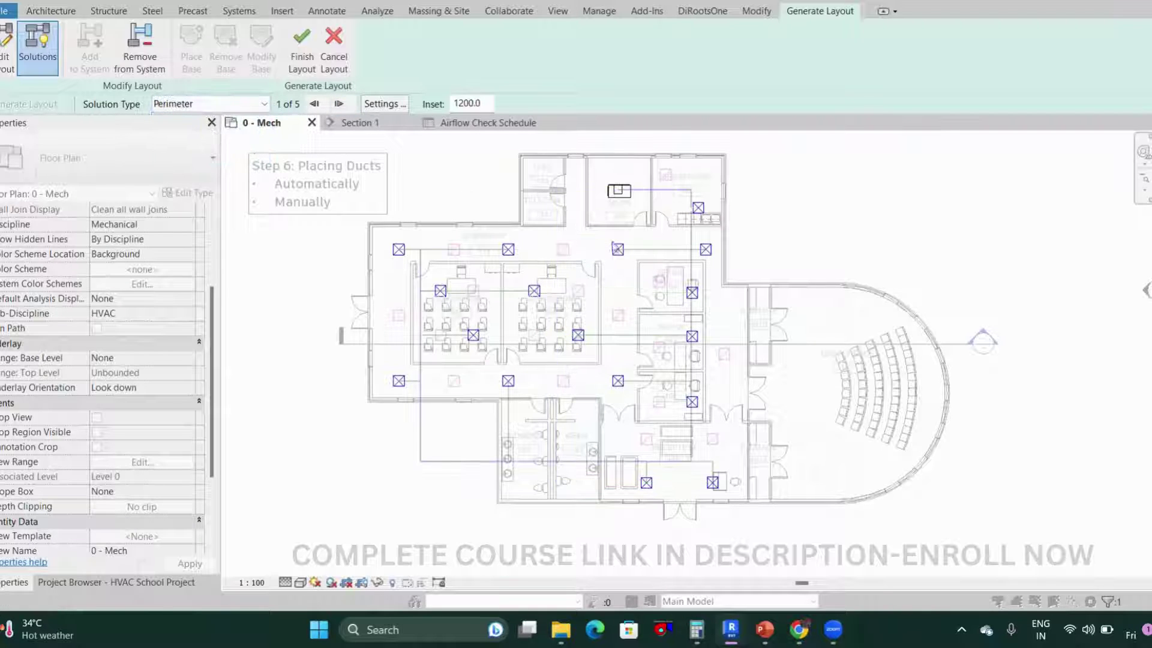
left_click(340, 104)
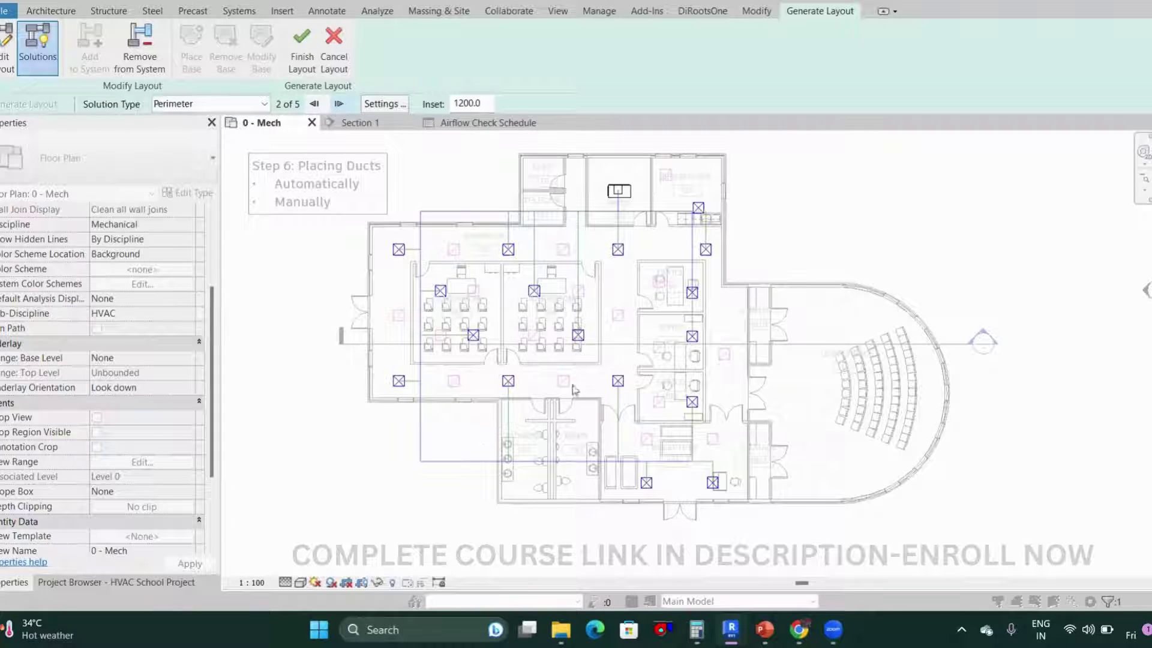
left_click(217, 108)
left_click(191, 148)
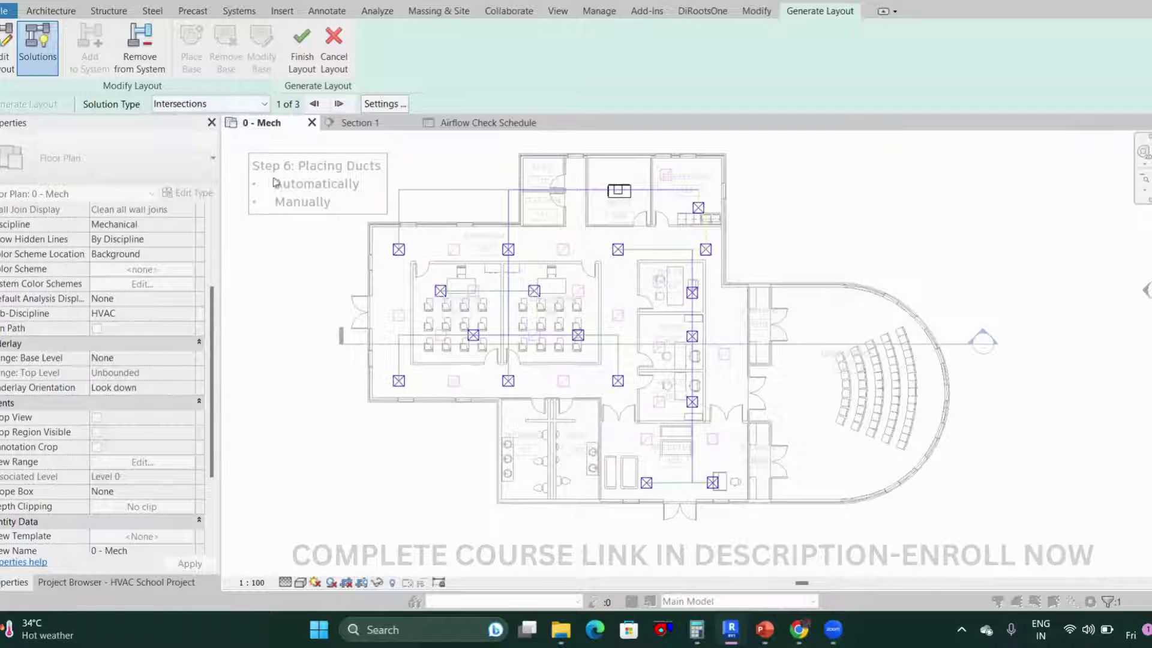
- Return the supply duct layout to Network solution 2 of 5
left_click(233, 110)
left_click(222, 120)
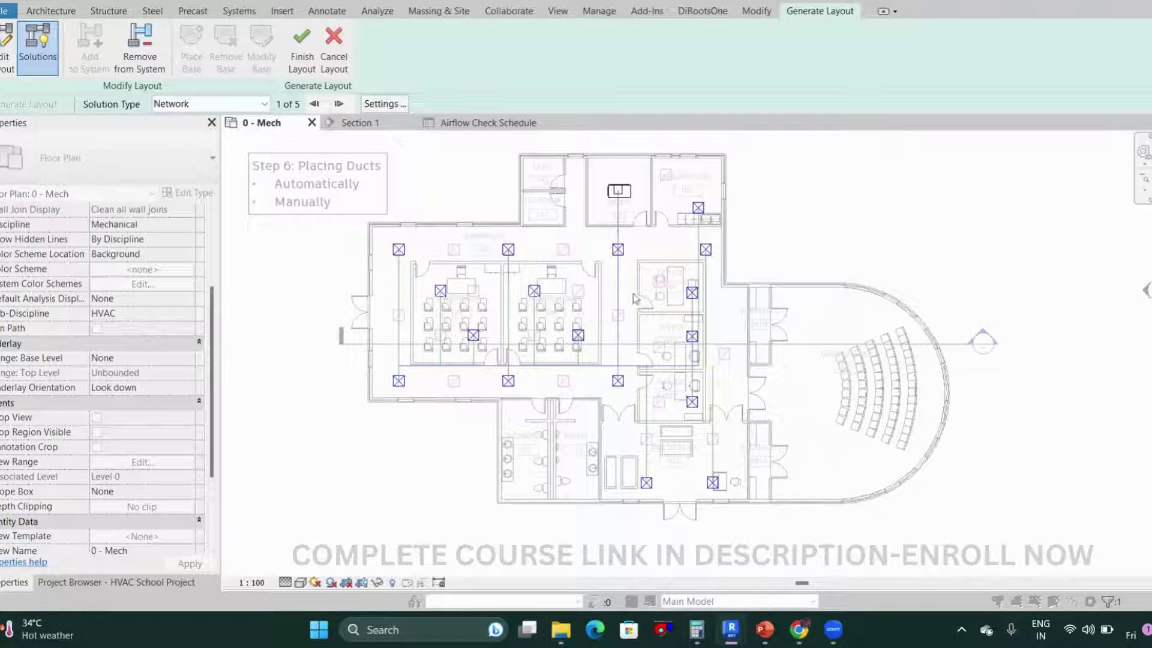
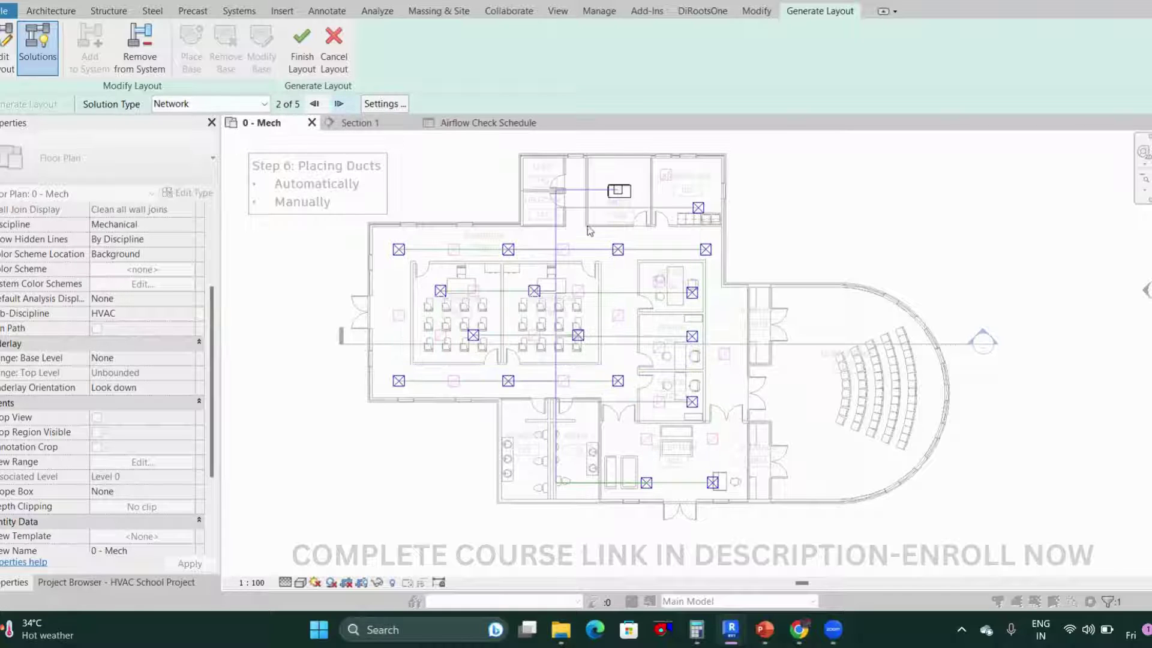
scroll(577, 338, "up", 2)
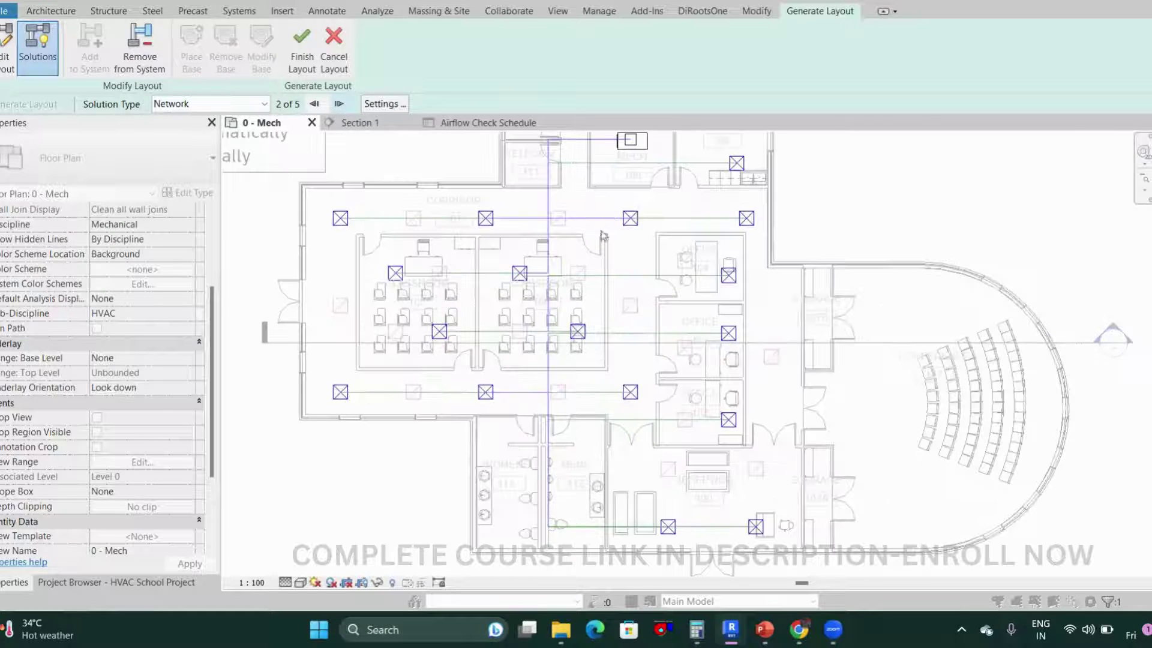
scroll(602, 221, "down", 2)
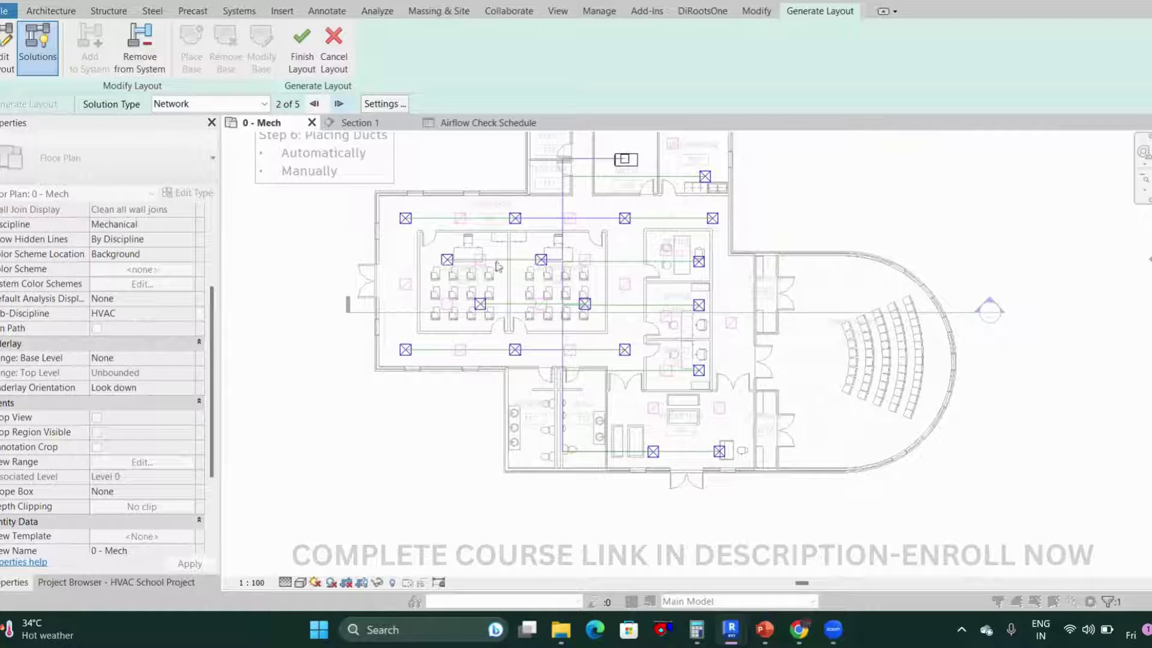
- Open the Network layout for route editing, overwriting the previous custom routing solution
left_click(3, 67)
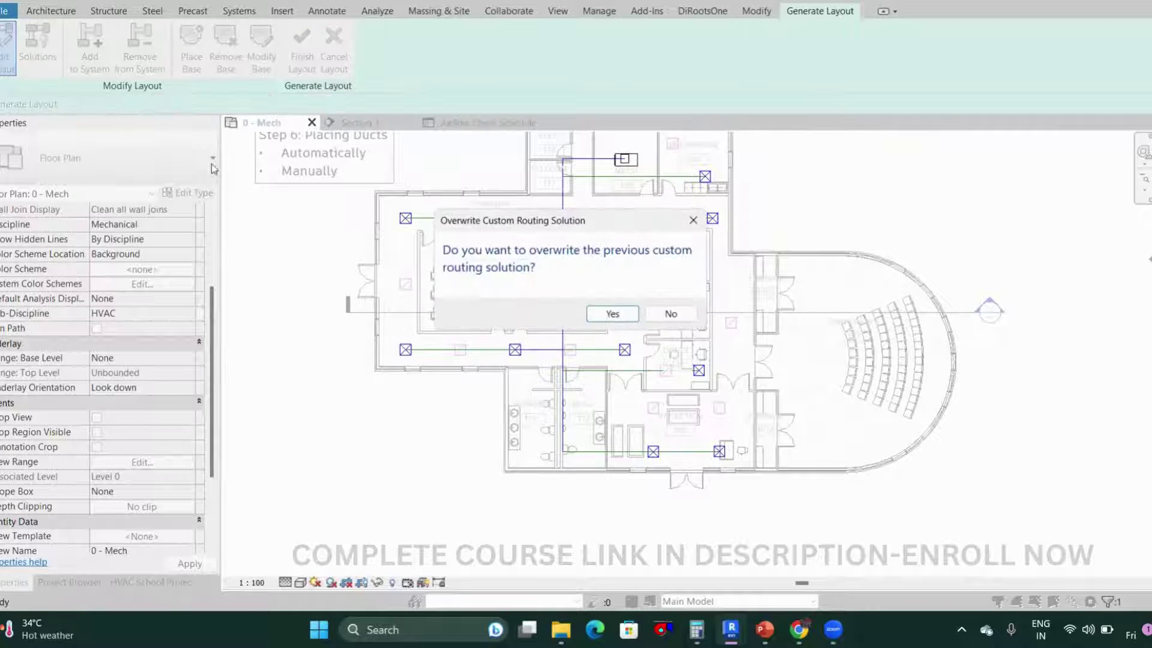
left_click(611, 314)
scroll(585, 254, "down", 1)
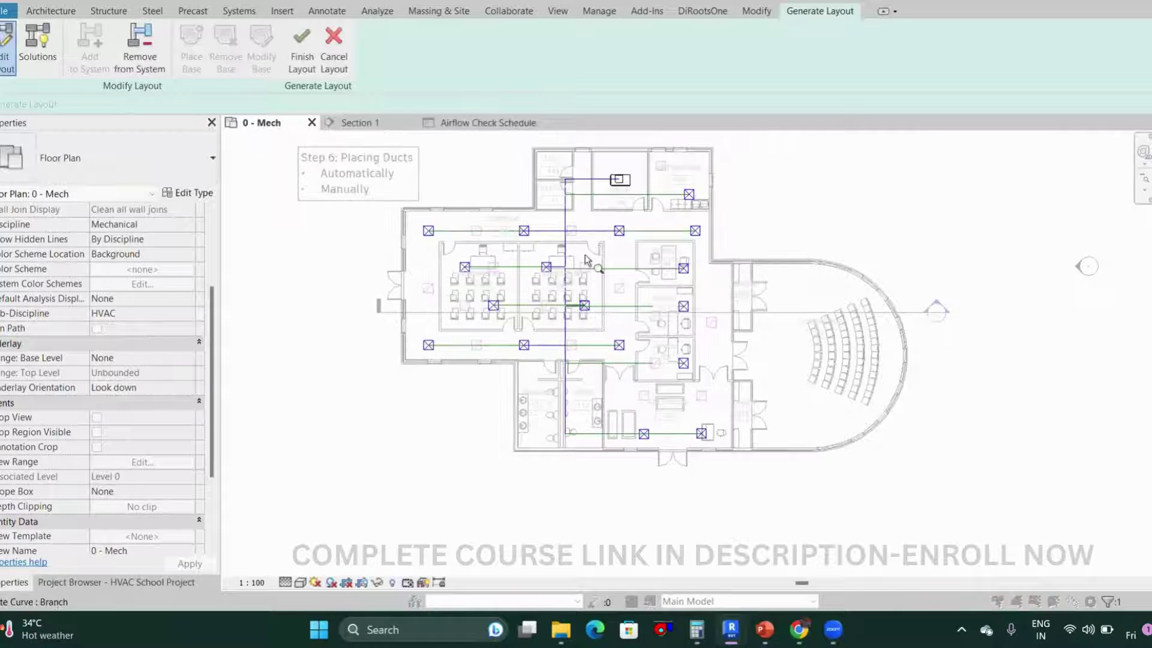
- Inspect the branch route to the breakroom diffuser and the corridor route by selecting each and checking their move controls
left_click(592, 196)
scroll(592, 200, "up", 3)
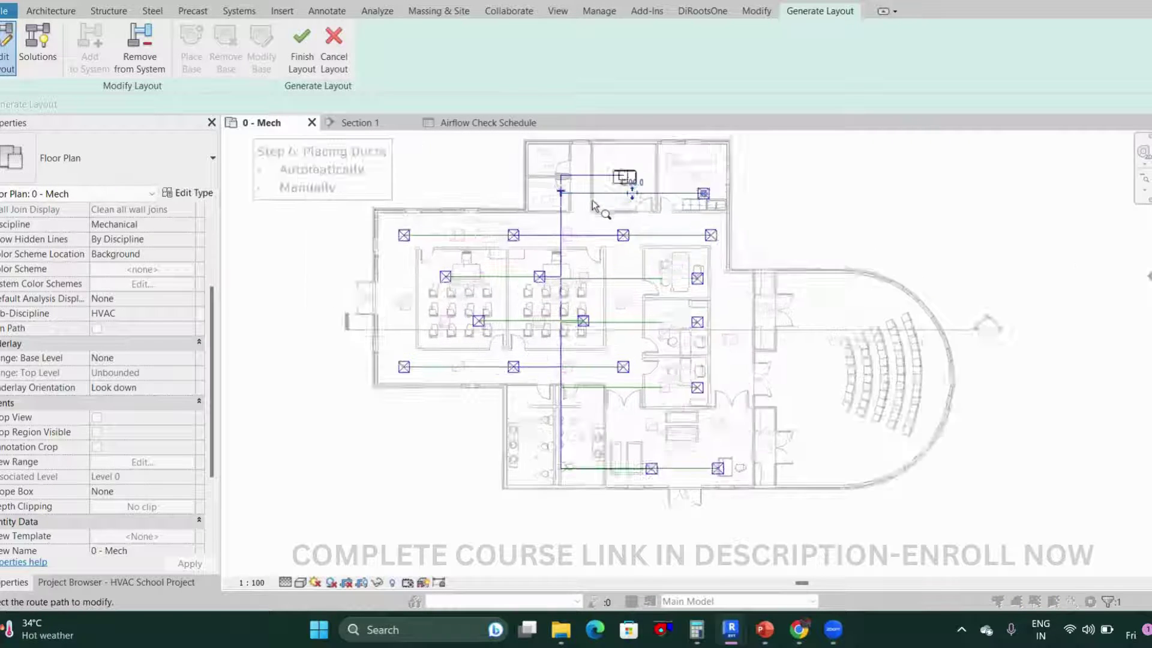
scroll(609, 204, "up", 1)
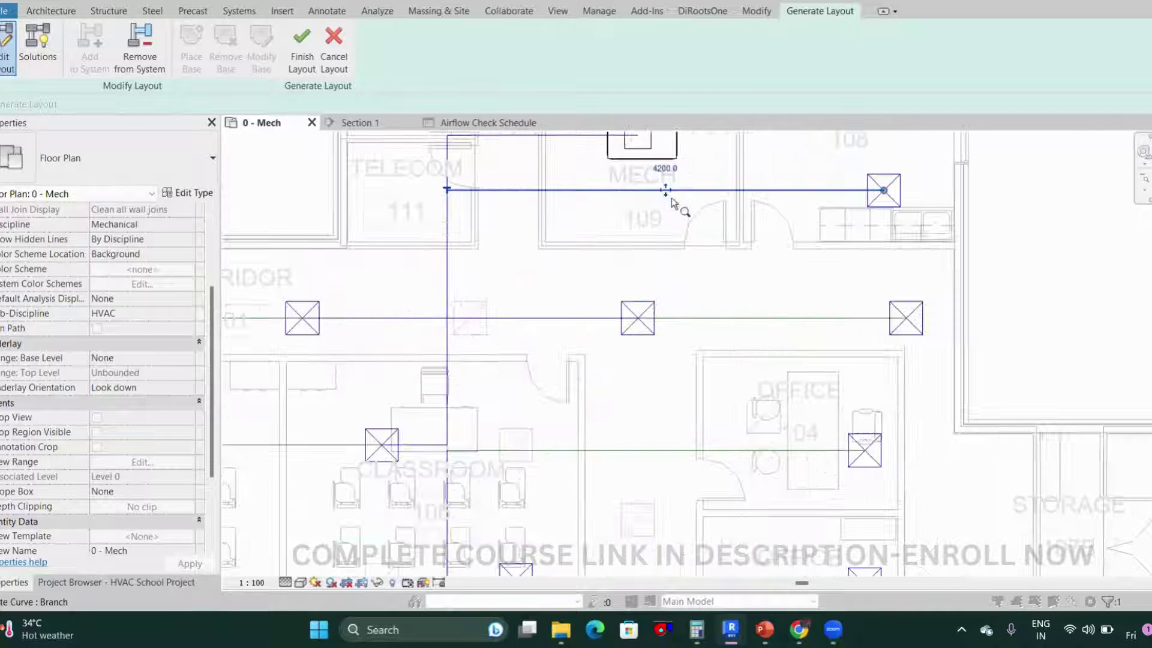
scroll(666, 210, "up", 3)
mouse_move(667, 190)
left_mouse_down()
mouse_move(672, 247)
mouse_move(664, 189)
left_mouse_up()
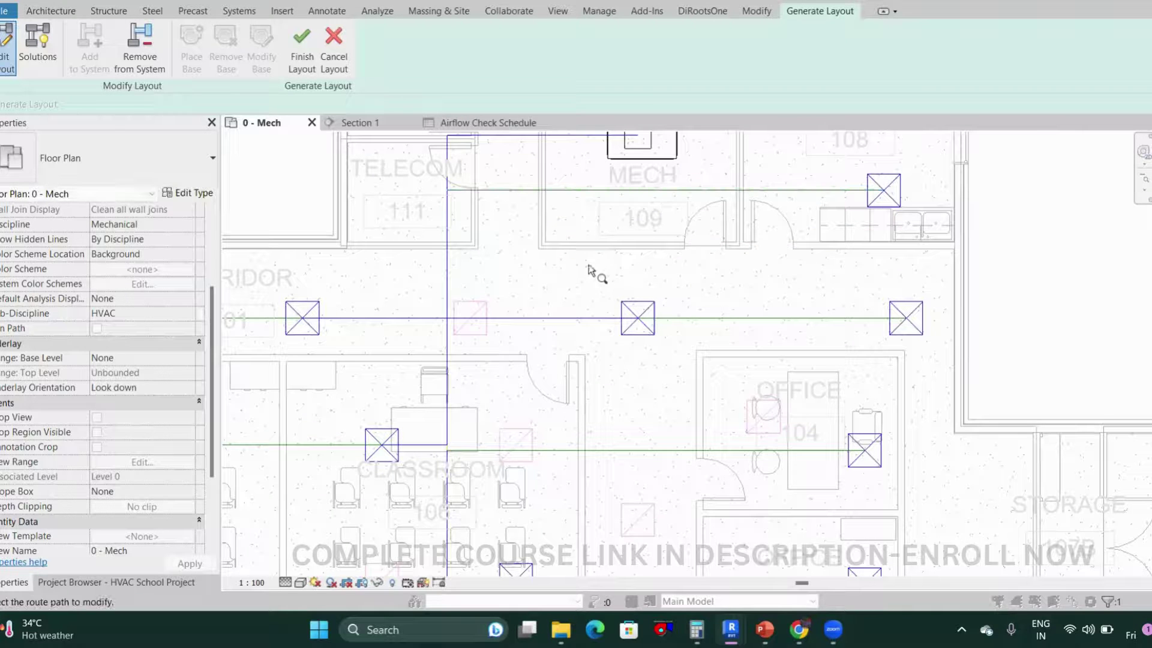
left_click(515, 316)
left_click(496, 190)
- Move the vertical main duct route from beside the Telecom room into line with the air handling unit and the corridor diffuser
middle_click_drag(507, 267, 558, 319)
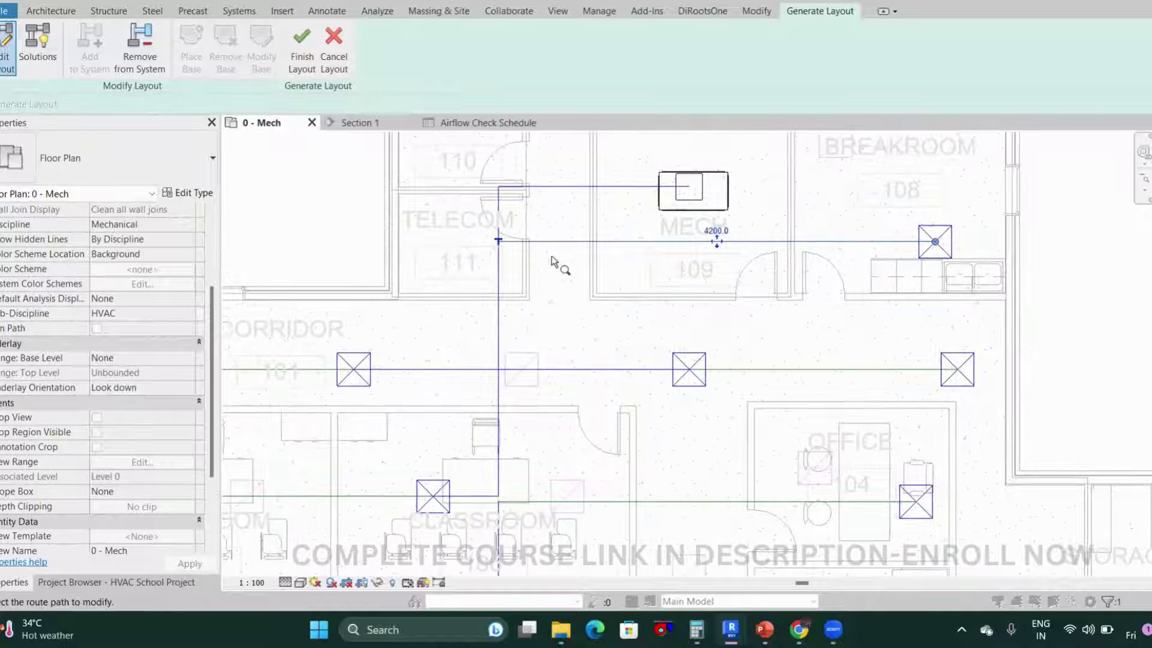
scroll(550, 256, "down", 2)
left_click(521, 292)
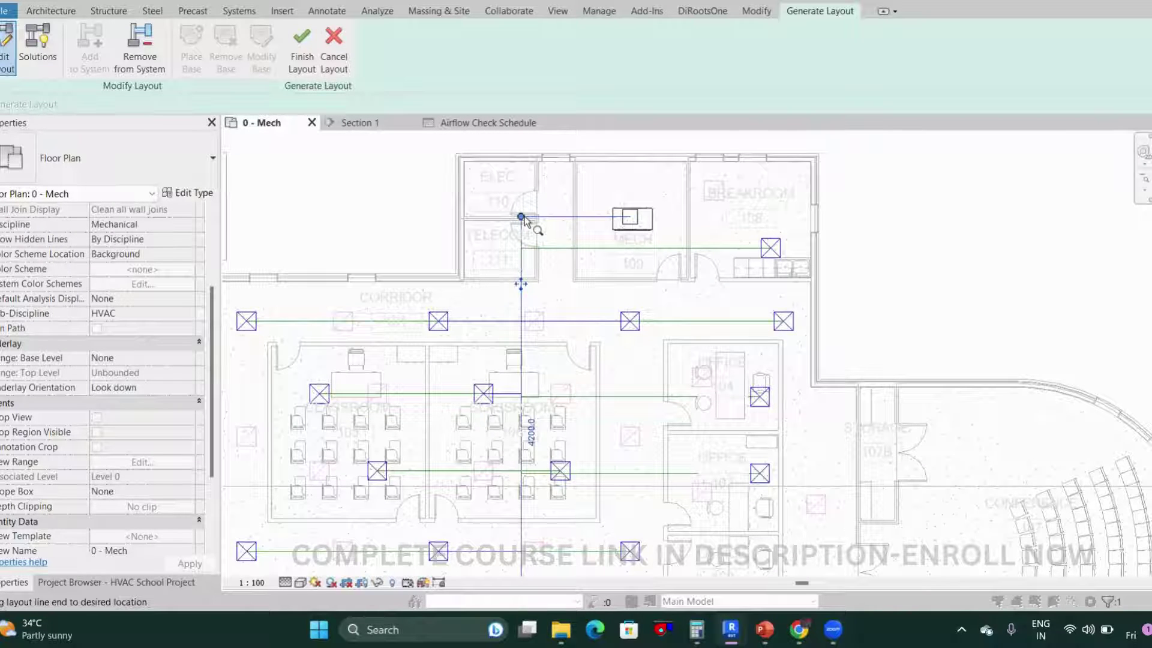
left_click_drag(521, 284, 630, 287)
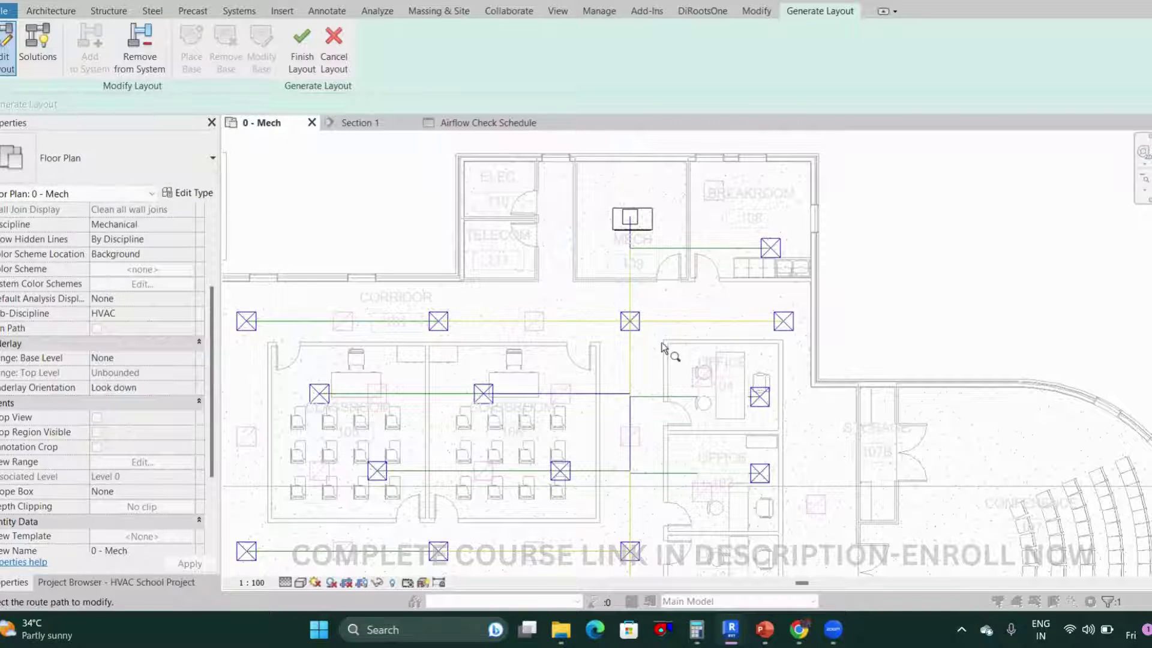
- Examine the rerouted main from the air handling unit and the upper corridor runs connected to it
scroll(672, 355, "down", 2)
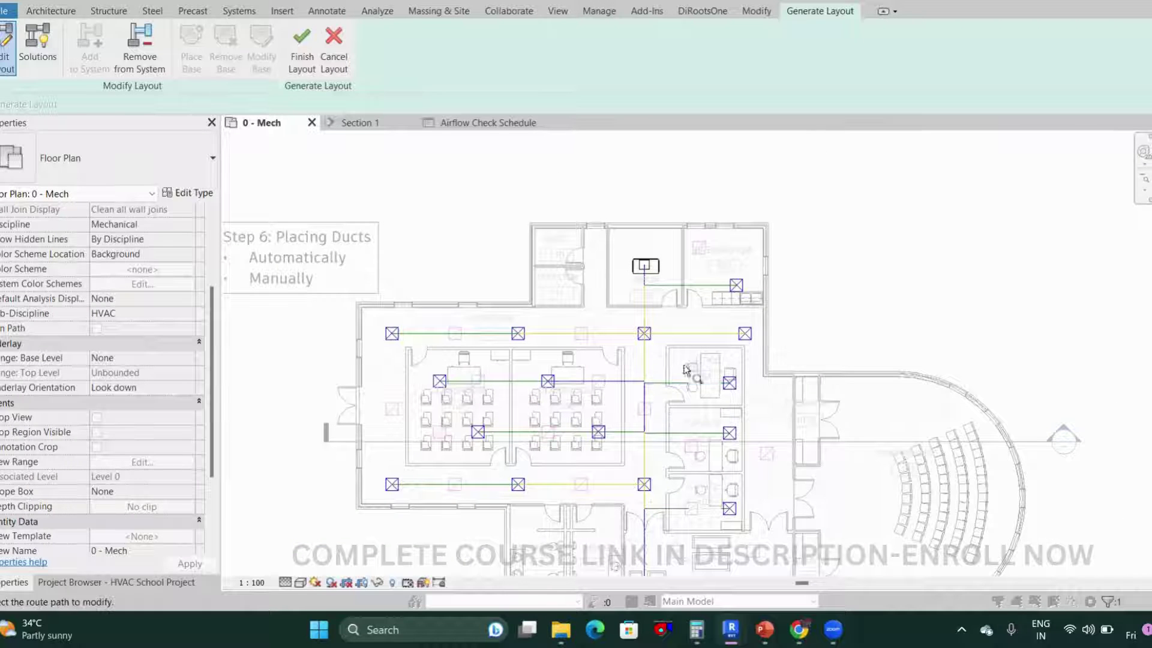
scroll(678, 368, "up", 3)
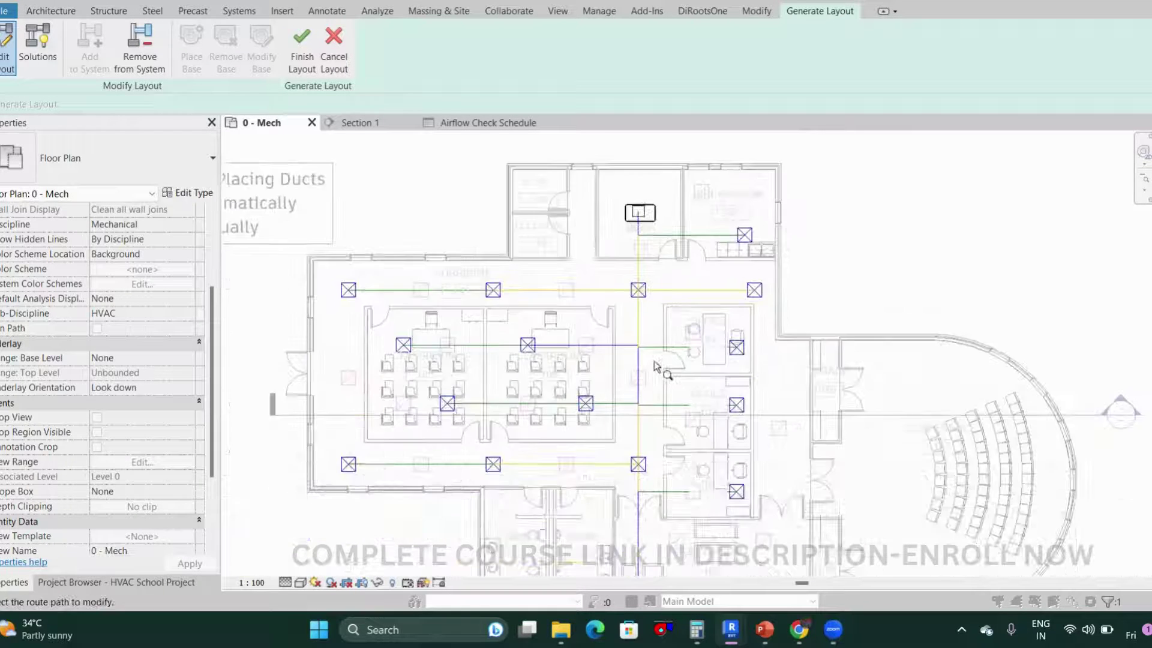
scroll(654, 364, "up", 3)
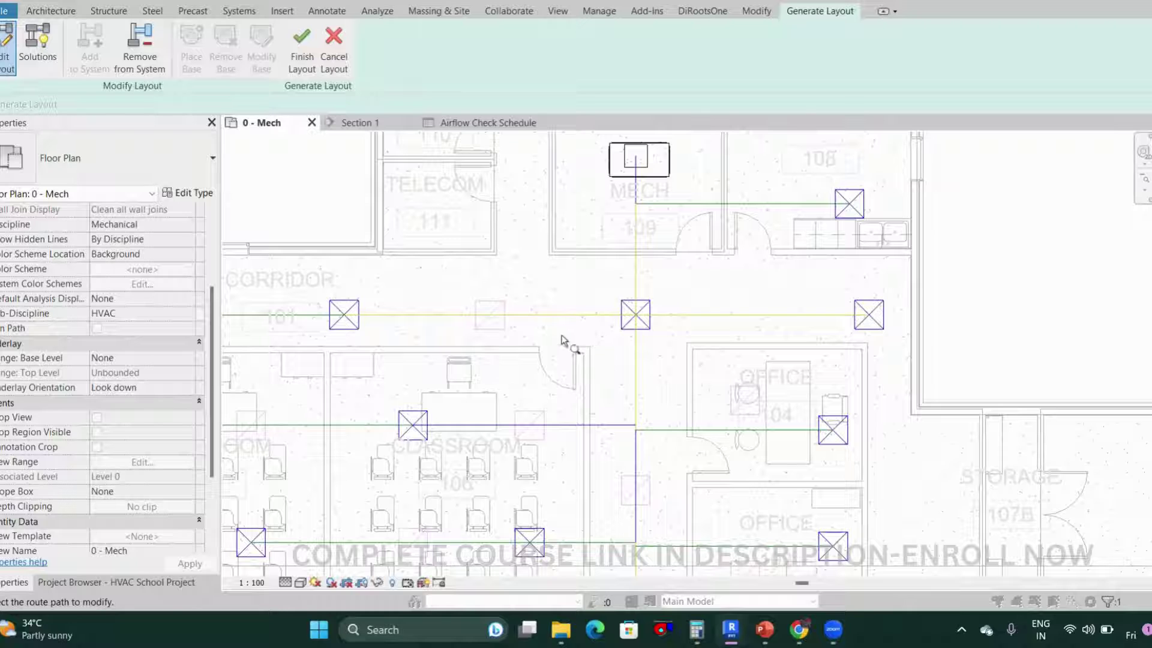
scroll(660, 328, "up", 2)
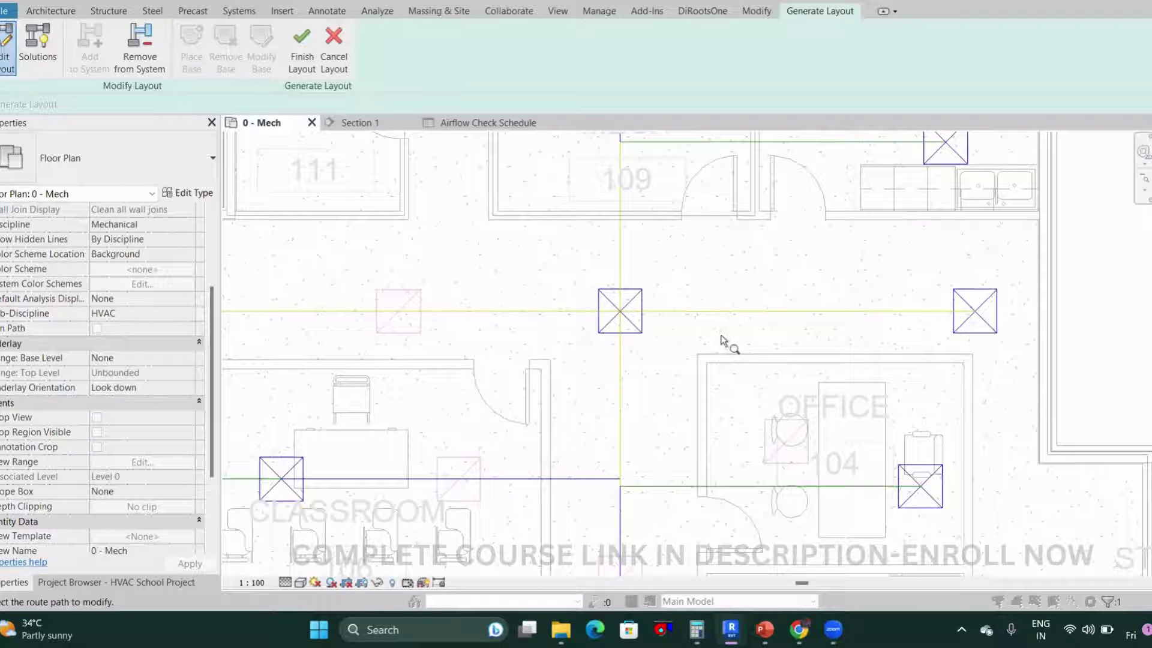
scroll(722, 341, "down", 2)
scroll(478, 349, "down", 1)
middle_click_drag(507, 369, 682, 347)
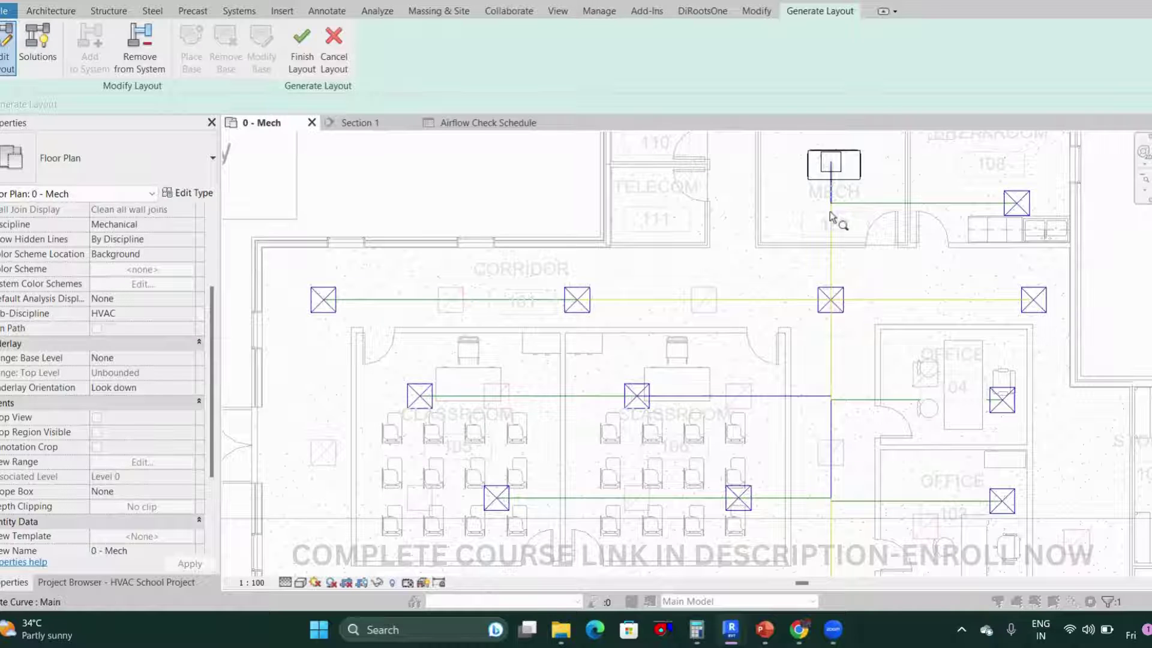
- Examine the branch routes from the relocated main to the classroom, office and lower corridor diffusers
scroll(831, 367, "down", 2)
middle_click_drag(715, 301, 604, 234)
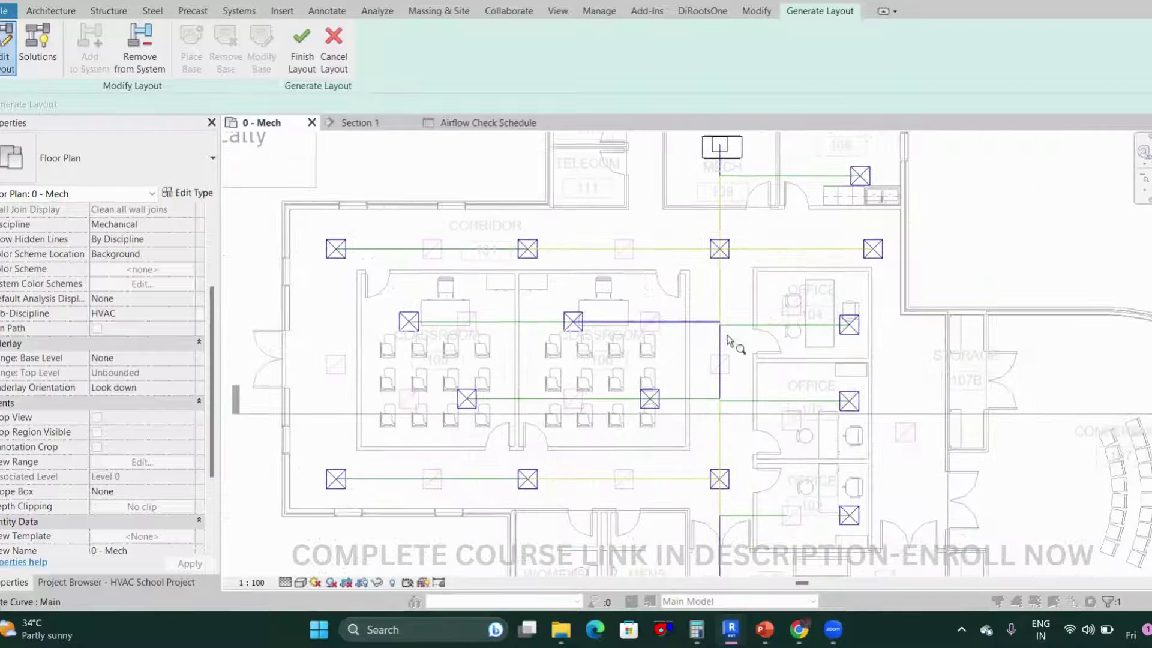
scroll(618, 322, "up", 1)
scroll(618, 322, "up", 1)
scroll(587, 339, "down", 2)
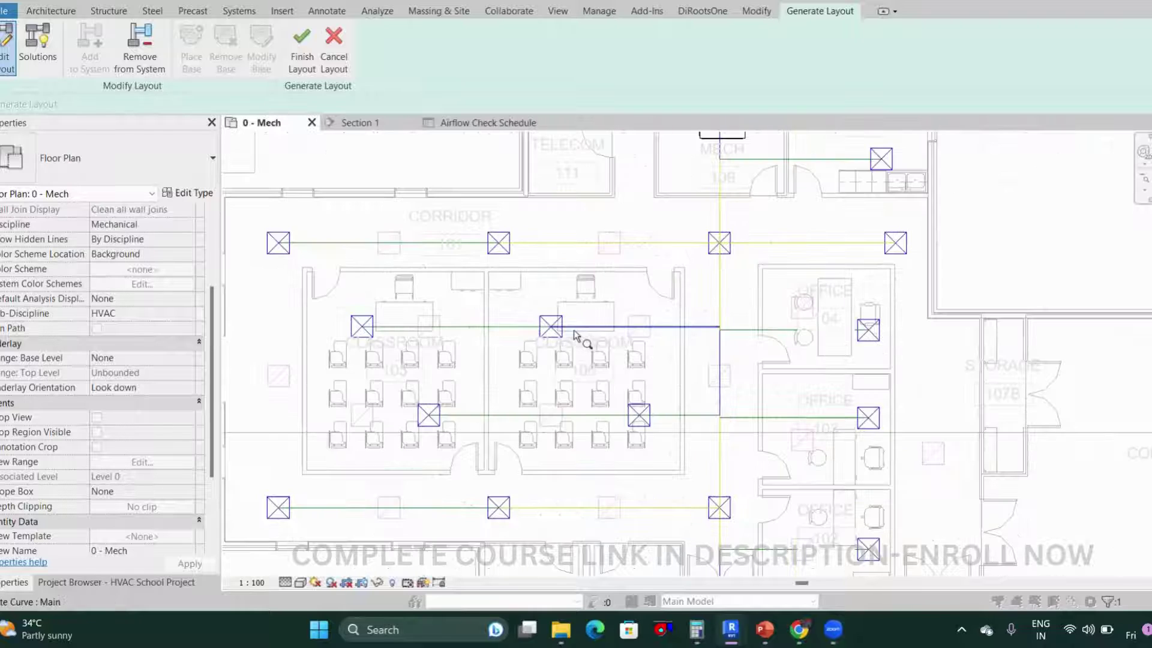
scroll(381, 345, "up", 1)
scroll(775, 335, "down", 1)
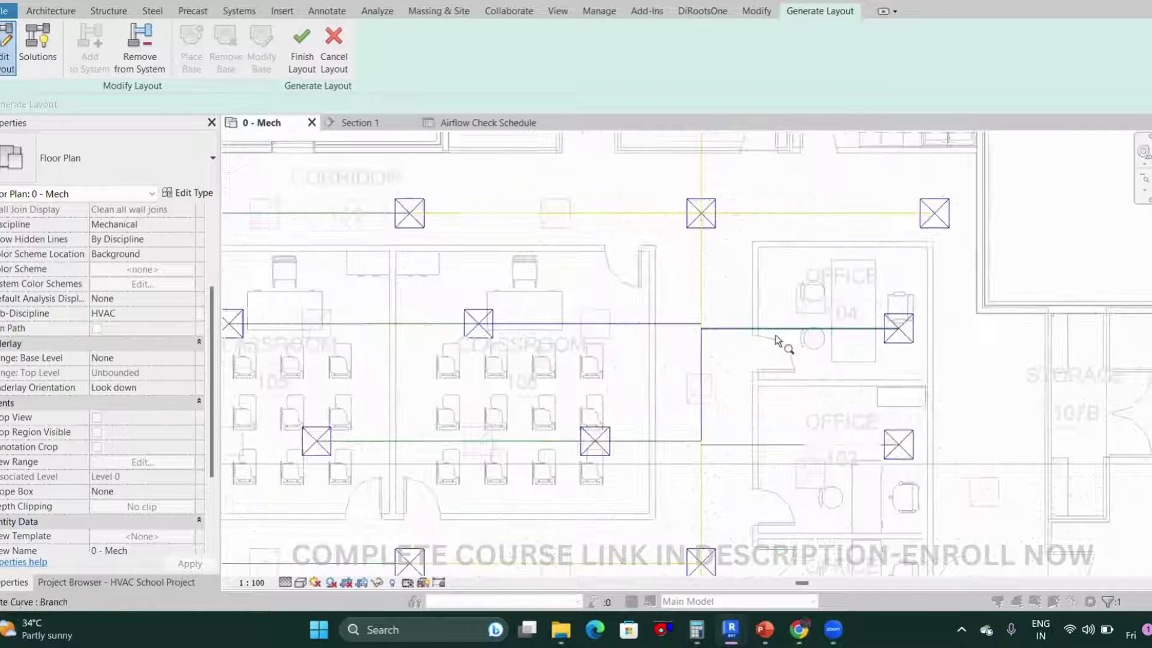
scroll(775, 334, "up", 2)
scroll(828, 342, "down", 1)
scroll(780, 360, "up", 1)
middle_click_drag(756, 339, 766, 247)
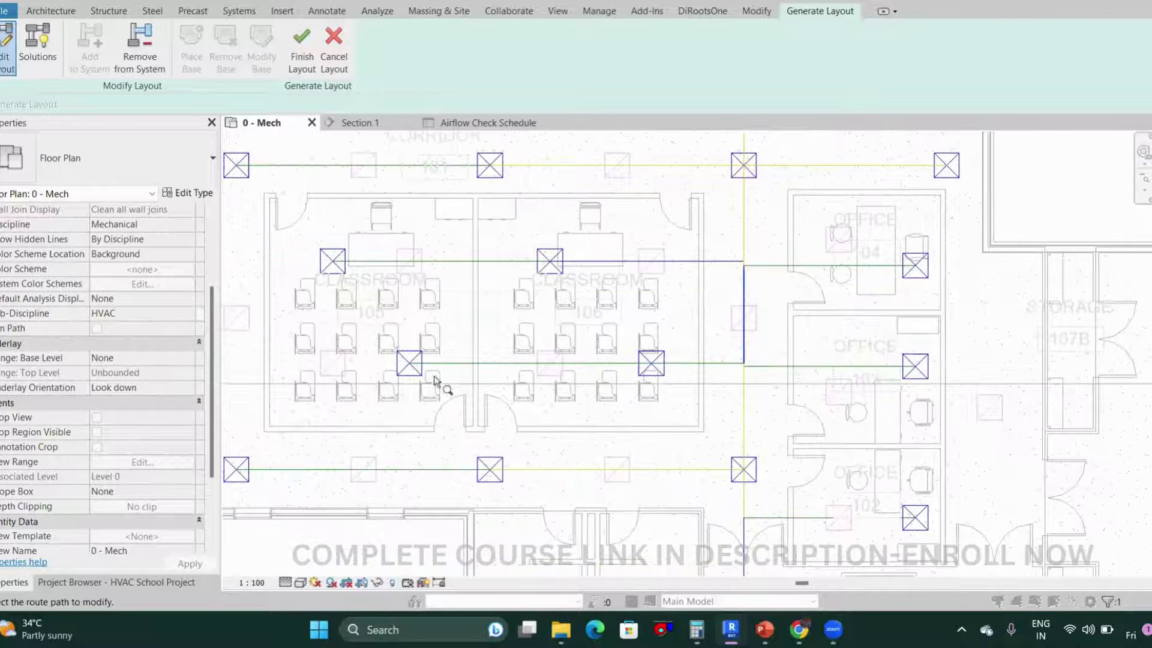
scroll(830, 398, "down", 2)
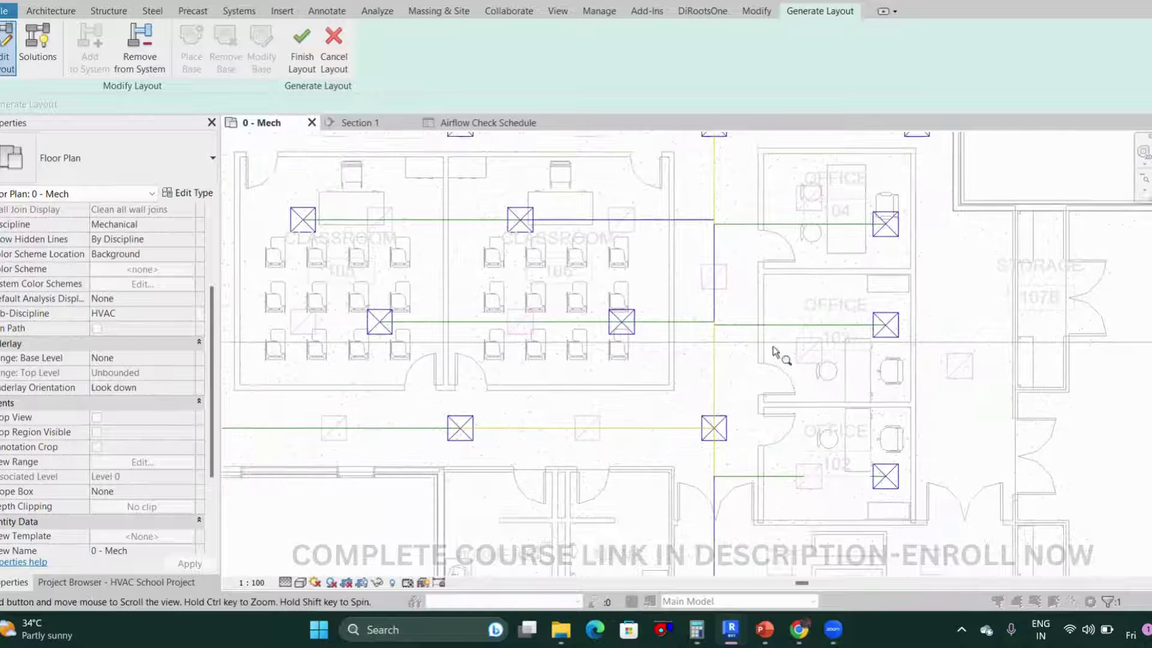
- Examine the branch routes to the offices and the lower run feeding the two Reception 100 diffusers
scroll(633, 405, "up", 1)
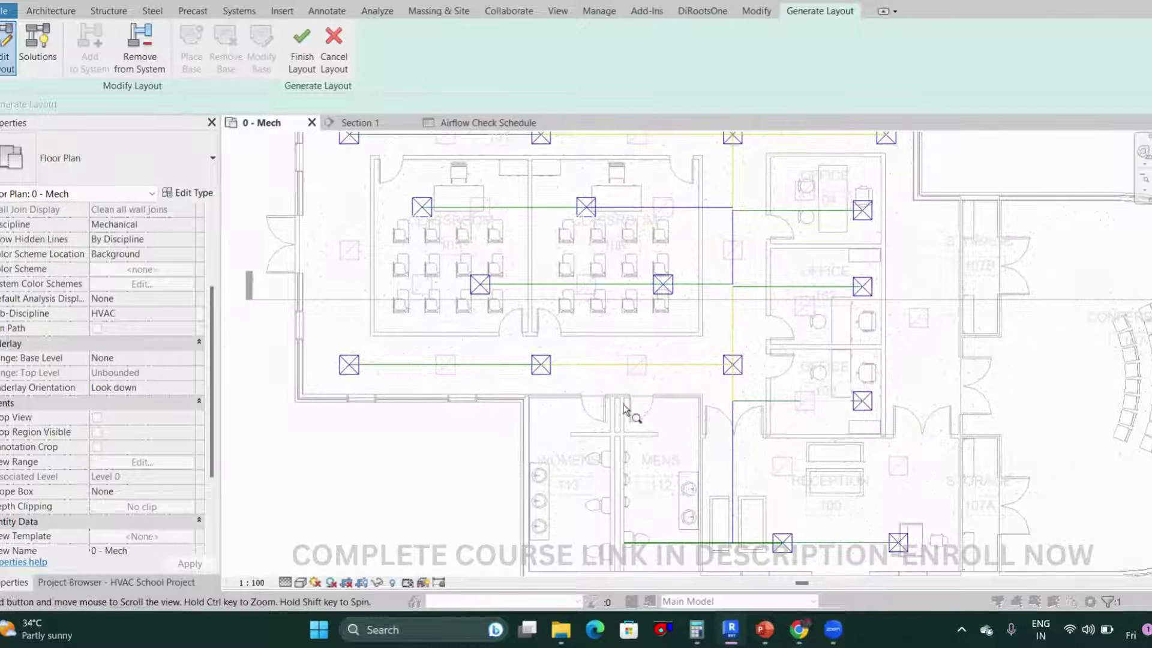
scroll(660, 406, "up", 1)
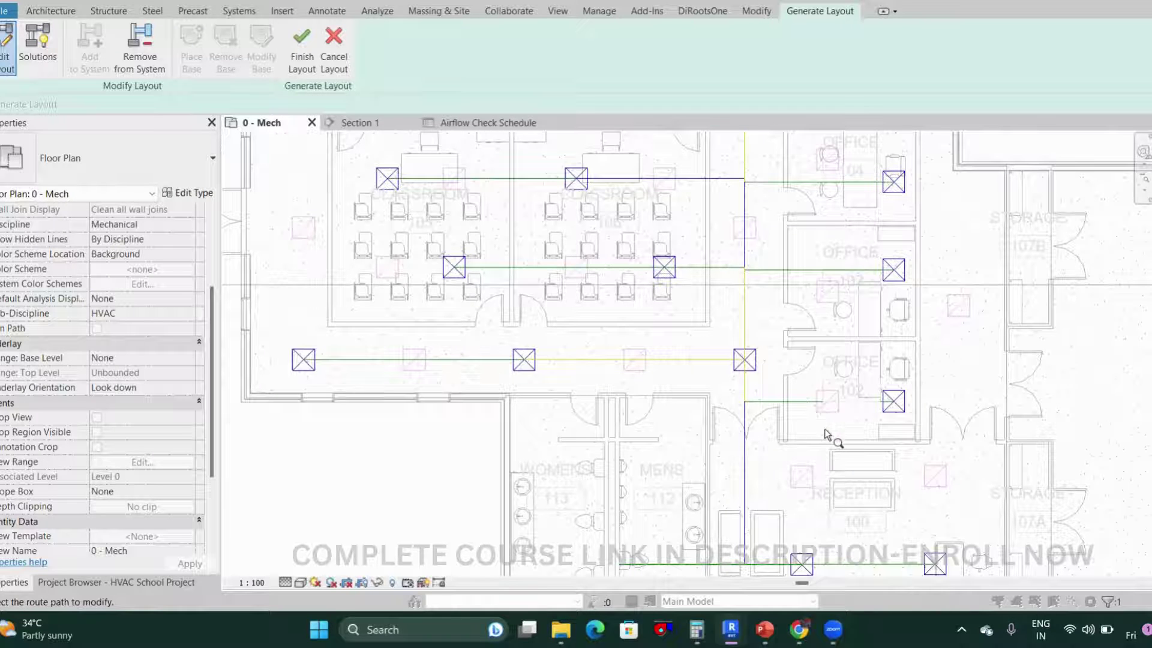
scroll(825, 431, "down", 1)
middle_click_drag(825, 431, 777, 342)
scroll(707, 462, "up", 3)
scroll(730, 453, "down", 1)
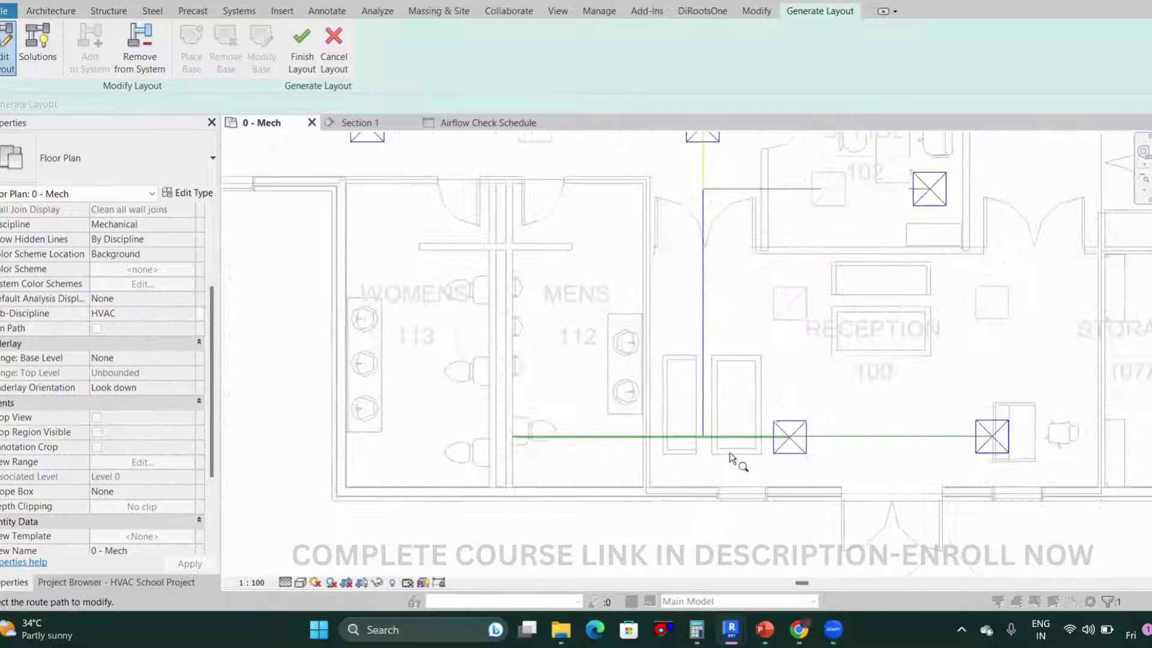
scroll(812, 462, "up", 2)
scroll(649, 438, "up", 2)
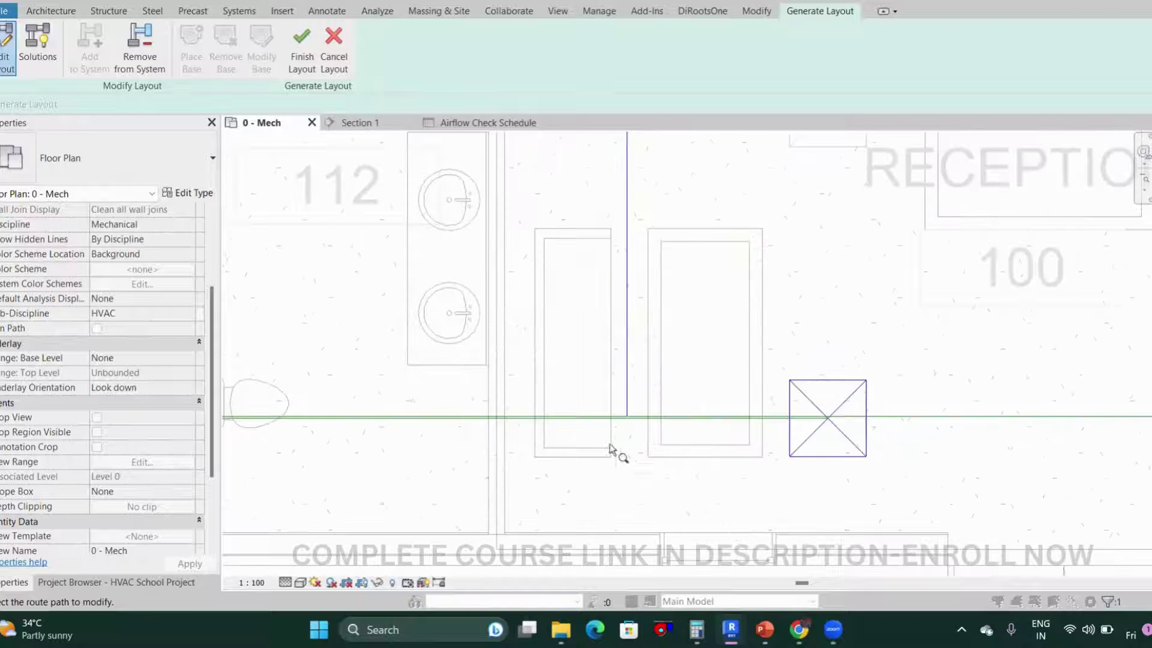
- Trace the doubled branch run between the Mens 112 toilet and the bottom of the vertical main route
middle_click_drag(651, 454, 838, 452)
scroll(423, 450, "up", 1)
scroll(368, 413, "up", 3)
scroll(364, 406, "up", 2)
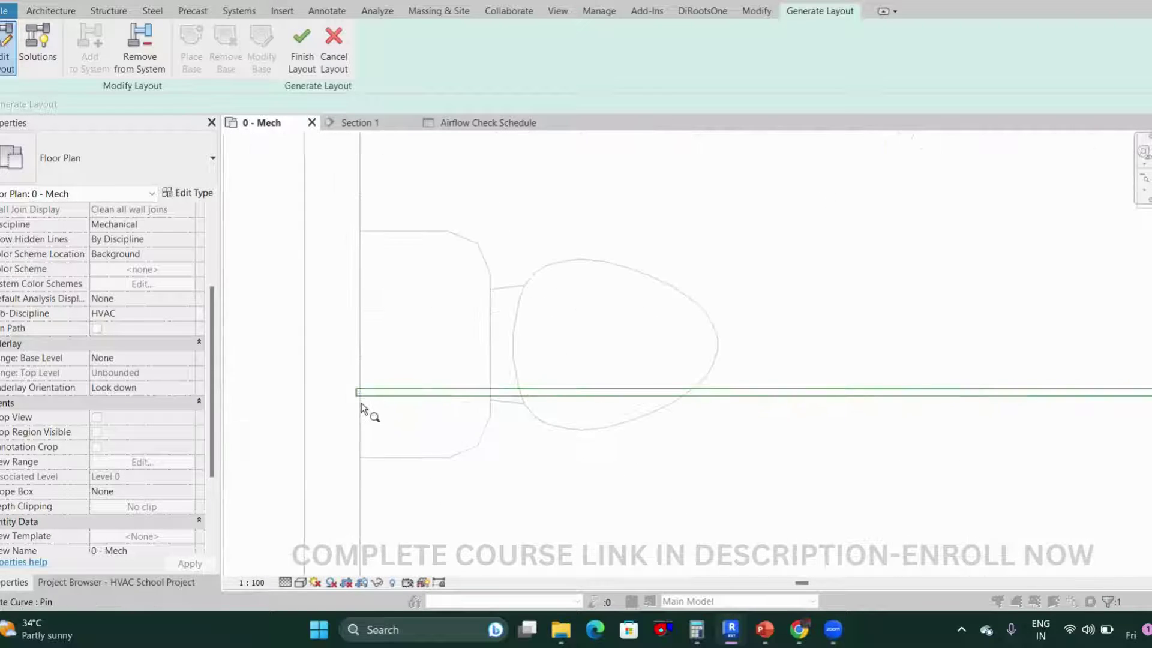
scroll(365, 406, "down", 3)
scroll(638, 391, "up", 2)
scroll(856, 403, "up", 2)
scroll(910, 410, "up", 3)
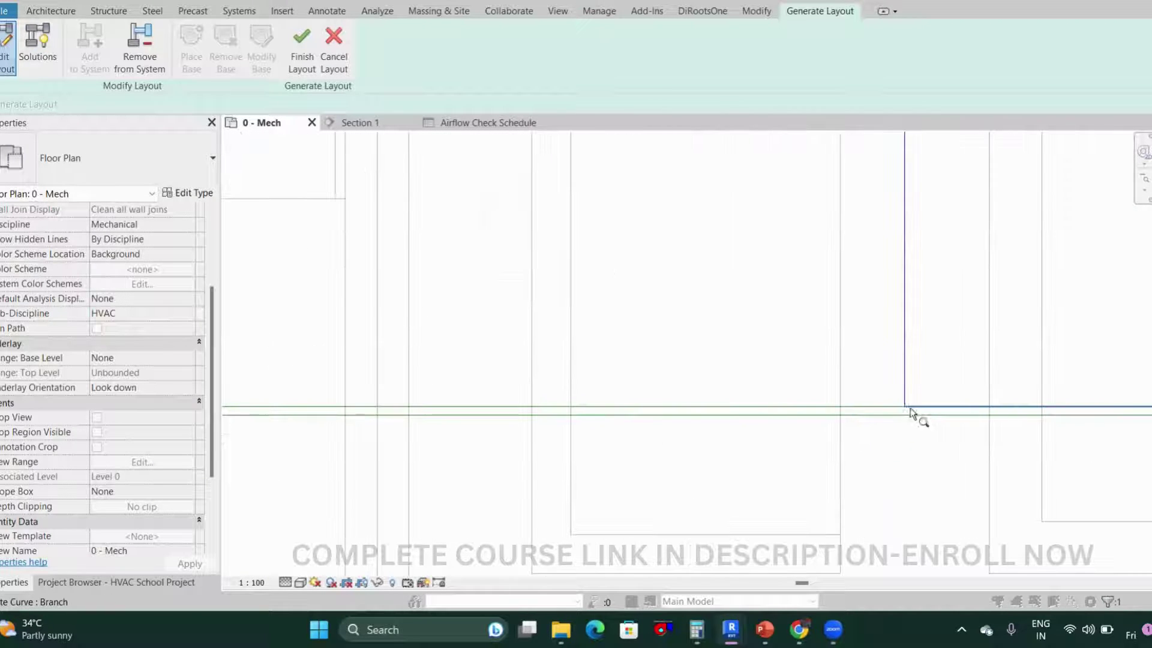
scroll(906, 409, "down", 4)
scroll(548, 419, "up", 3)
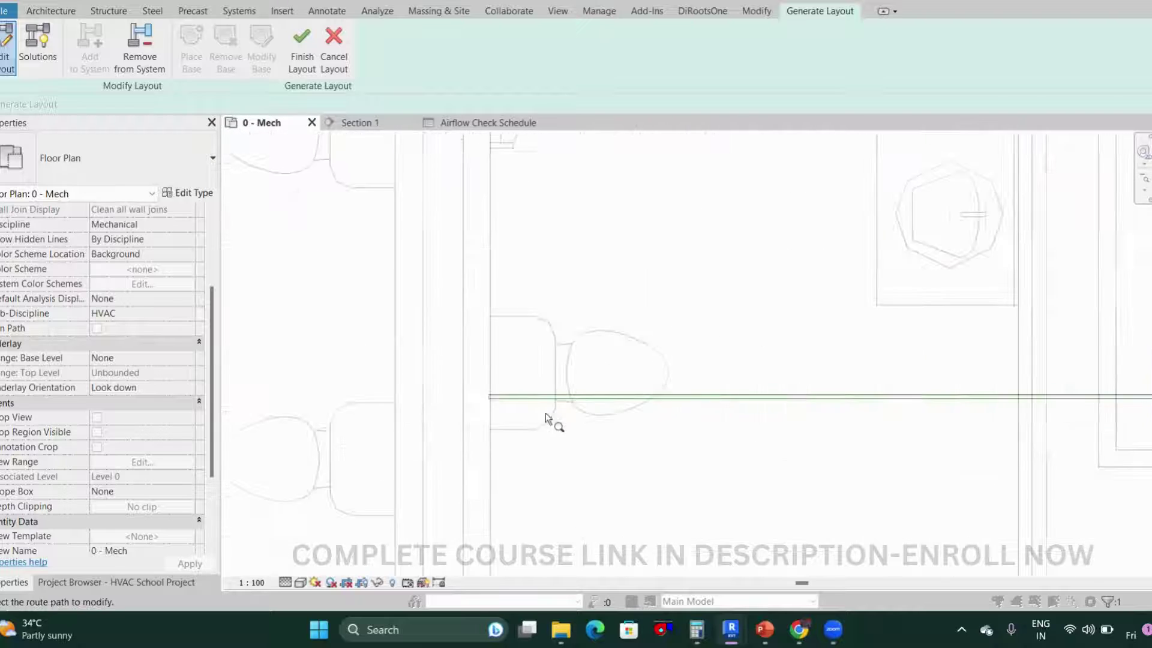
- Move the short end segment of the doubled branch run toward the main, just past the toilet tank in Mens 112
scroll(462, 405, "up", 2)
scroll(463, 396, "up", 6)
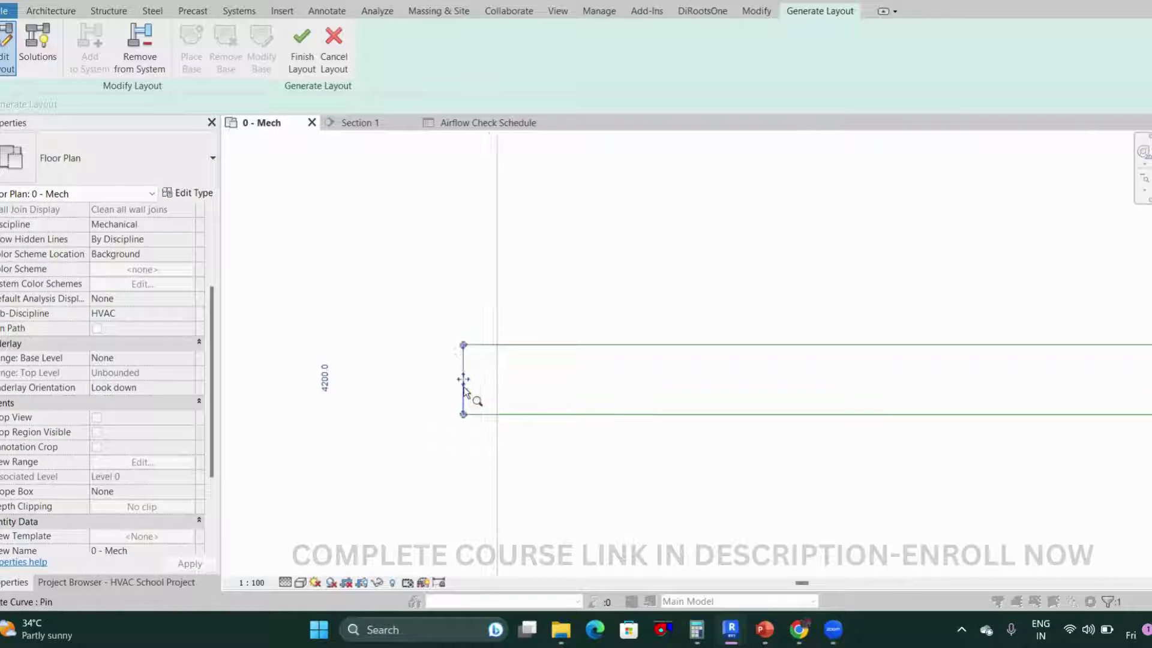
left_click_drag(463, 372, 1022, 355)
scroll(991, 363, "down", 2)
middle_click_drag(990, 364, 360, 449)
left_click(532, 391)
scroll(1020, 395, "down", 2)
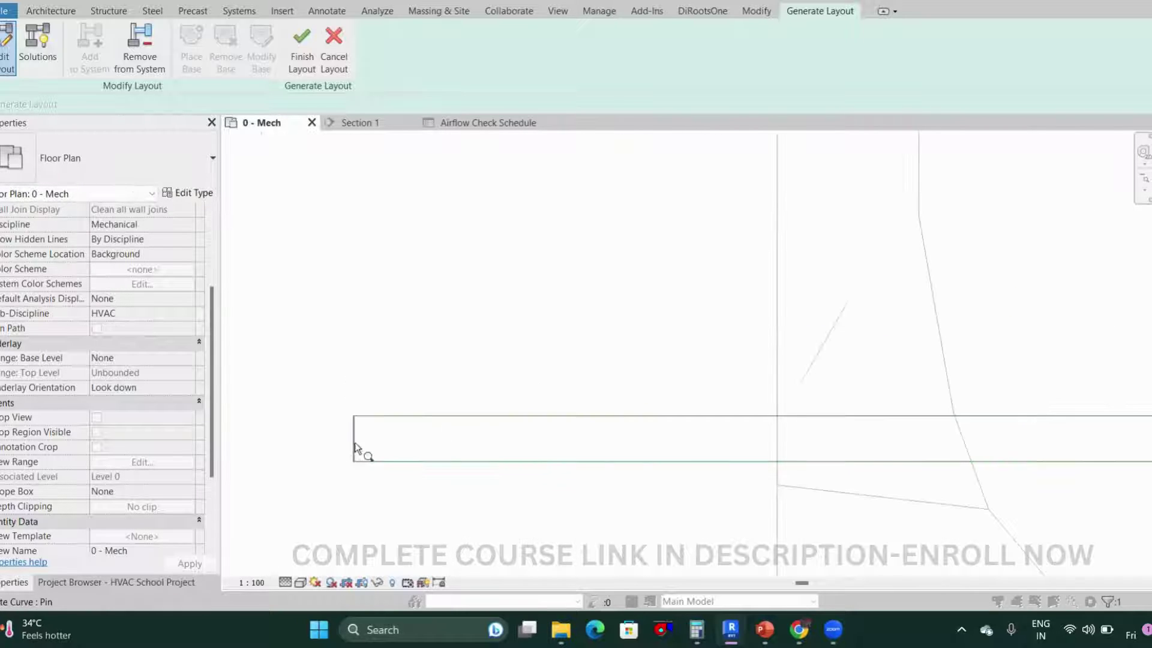
scroll(355, 444, "up", 2)
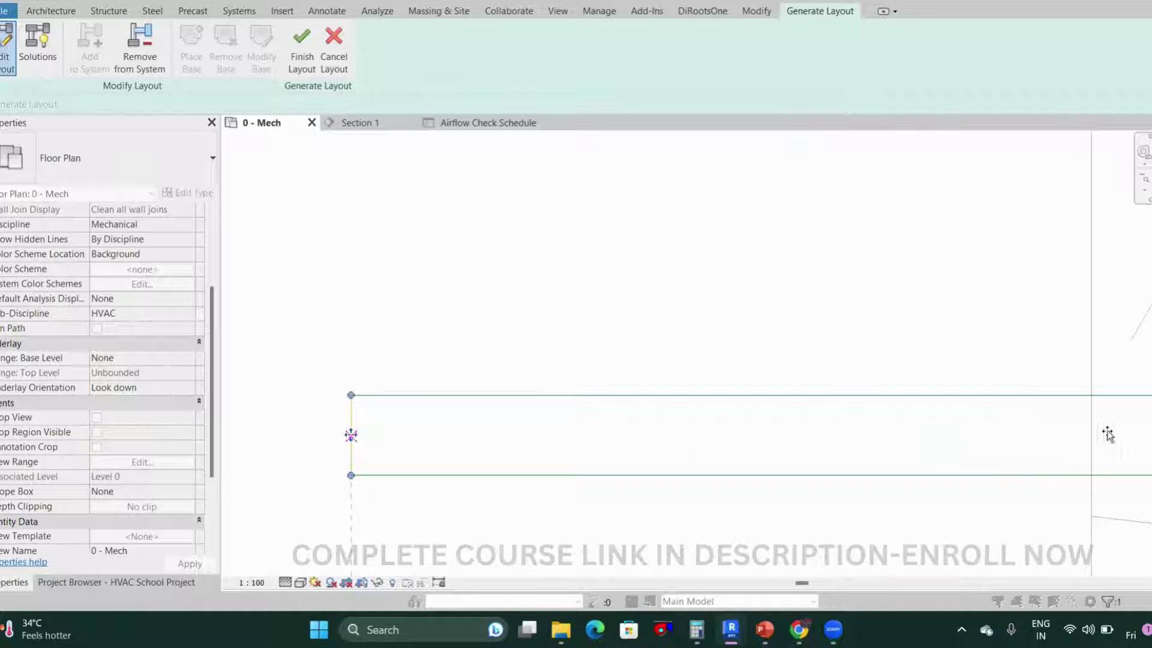
left_click_drag(1107, 432, 1123, 434)
scroll(1094, 447, "down", 2)
middle_click_drag(1093, 447, 254, 448)
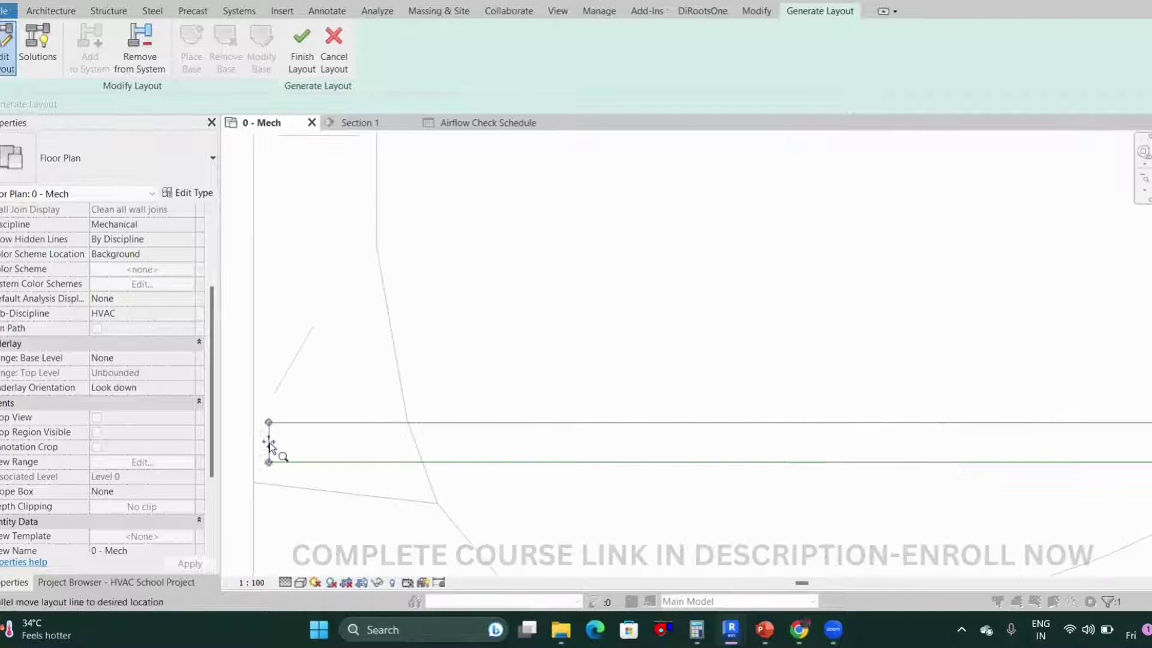
- Shift the doubled run's short end segment further toward the main, beyond the toilet bowl
left_click_drag(269, 443, 1147, 446)
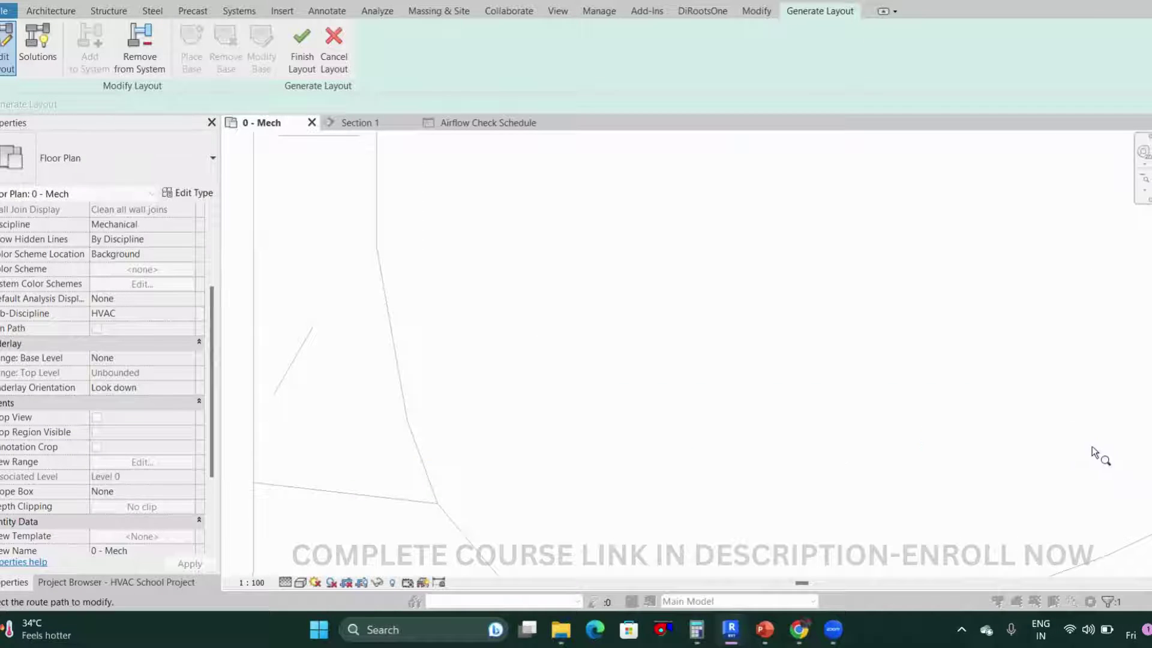
scroll(1093, 451, "down", 3)
middle_click_drag(1093, 451, 274, 445)
scroll(445, 453, "up", 1)
left_click(465, 451)
scroll(463, 480, "down", 1)
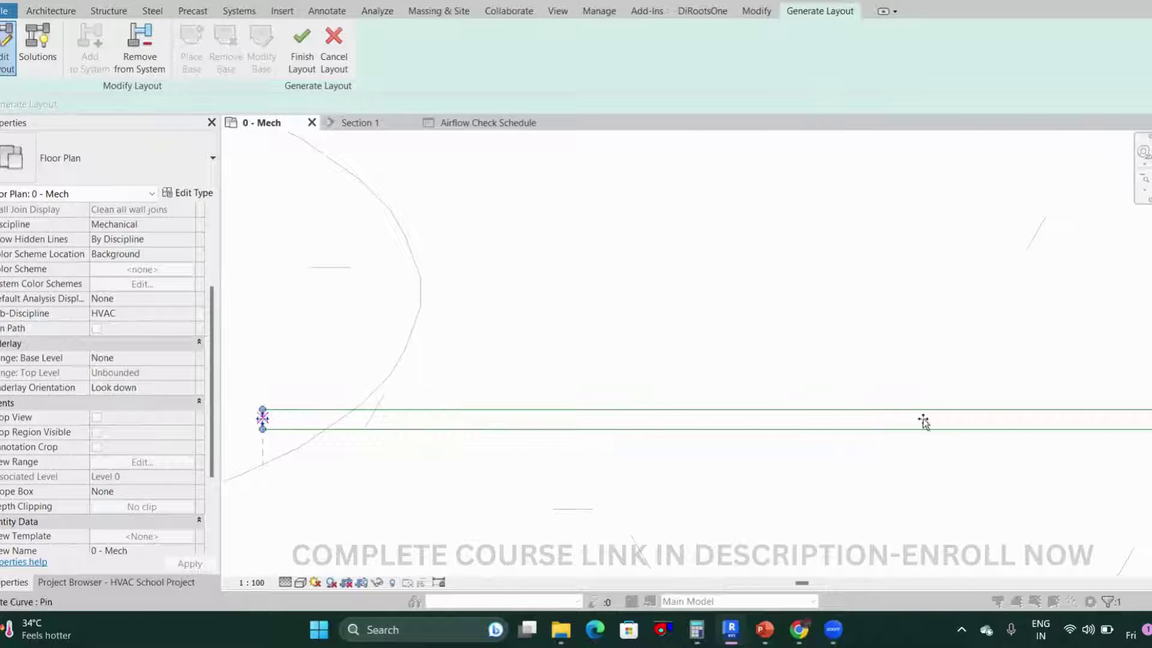
left_click_drag(923, 420, 1070, 420)
scroll(1042, 440, "down", 2)
middle_click_drag(1016, 457, 503, 462)
scroll(503, 459, "up", 1)
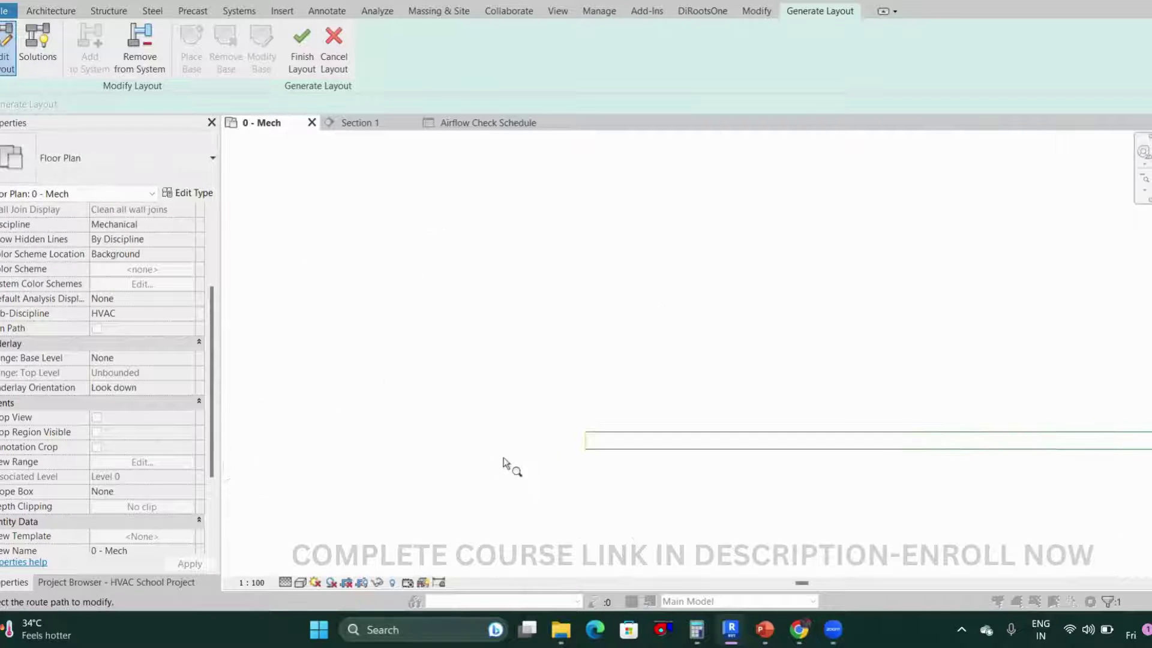
- Bring the doubled run's end segment to below the near edge of the sink counter in Mens 112
scroll(603, 447, "up", 3)
middle_click_drag(604, 449, 294, 392)
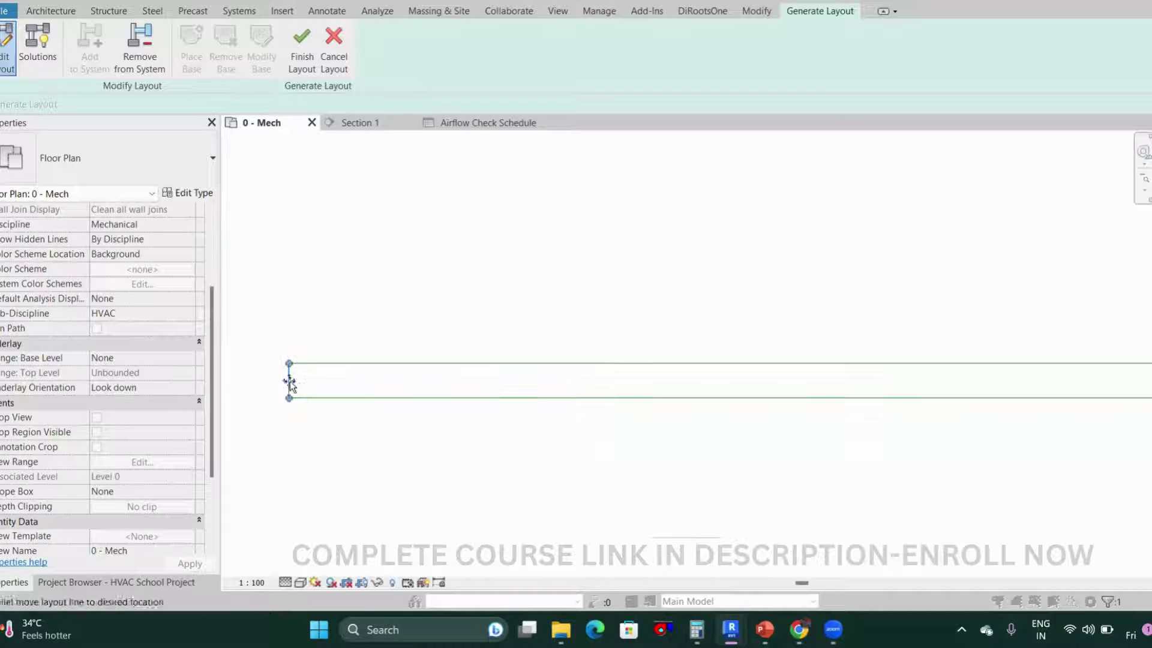
left_click_drag(904, 382, 1090, 380)
scroll(1080, 382, "down", 3)
middle_click_drag(1009, 393, 321, 466)
scroll(460, 437, "down", 4)
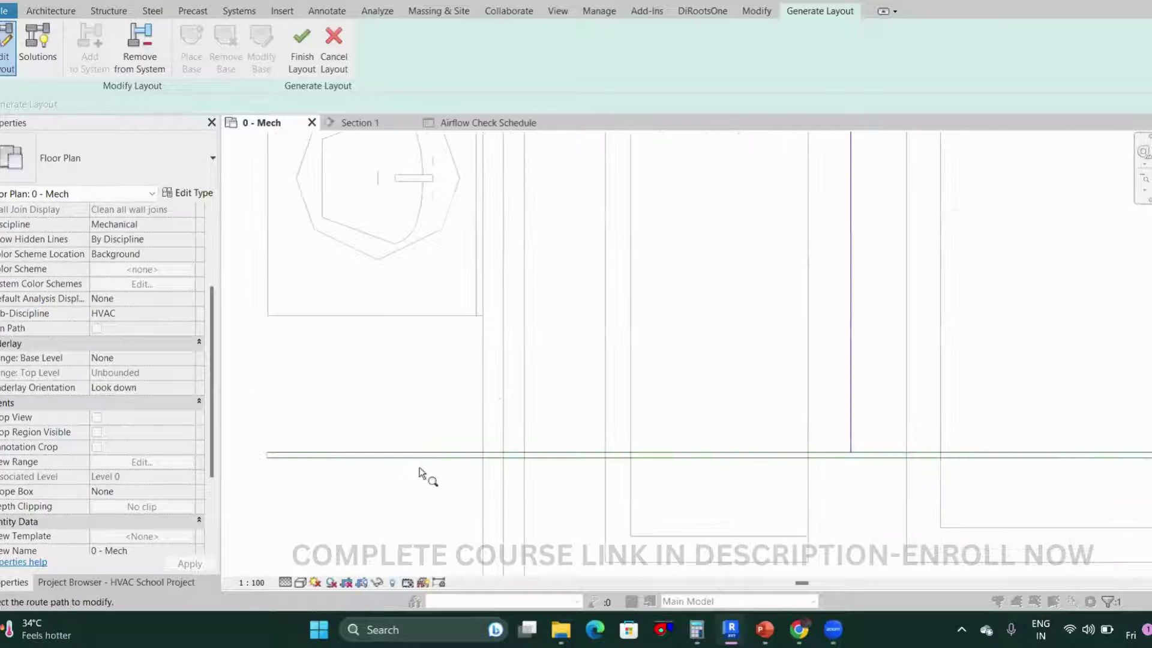
scroll(429, 447, "up", 5)
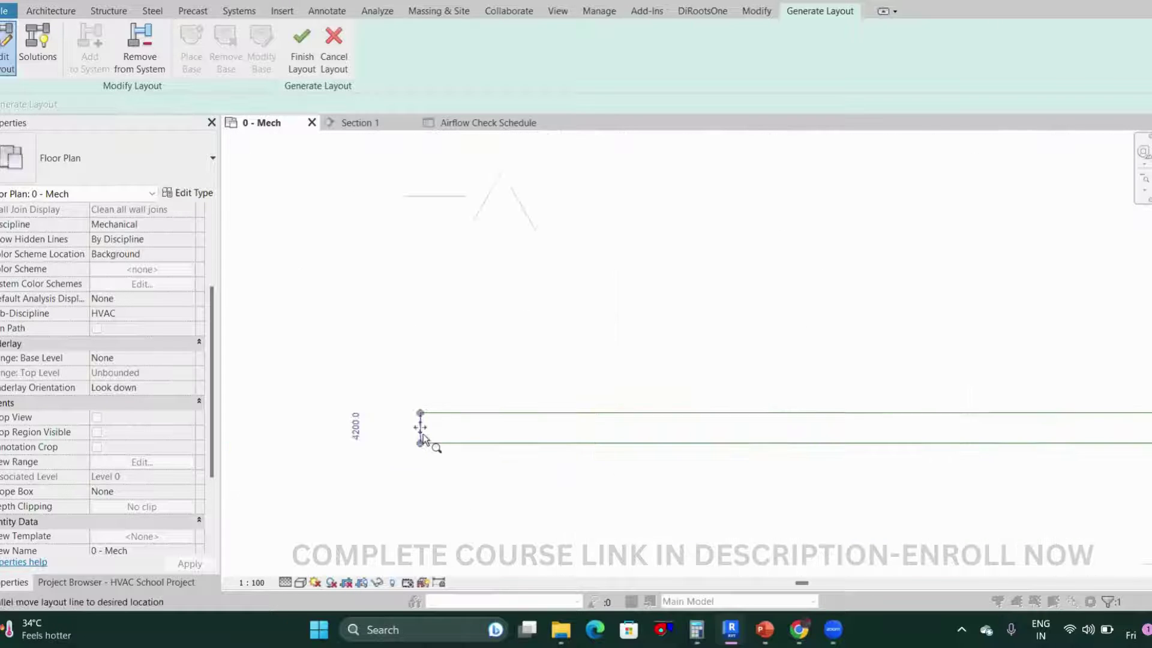
- Continue moving the short end segment below the sink counter toward the wall between Mens 112 and Reception 100
left_click_drag(420, 424, 1126, 423)
scroll(1128, 429, "down", 2)
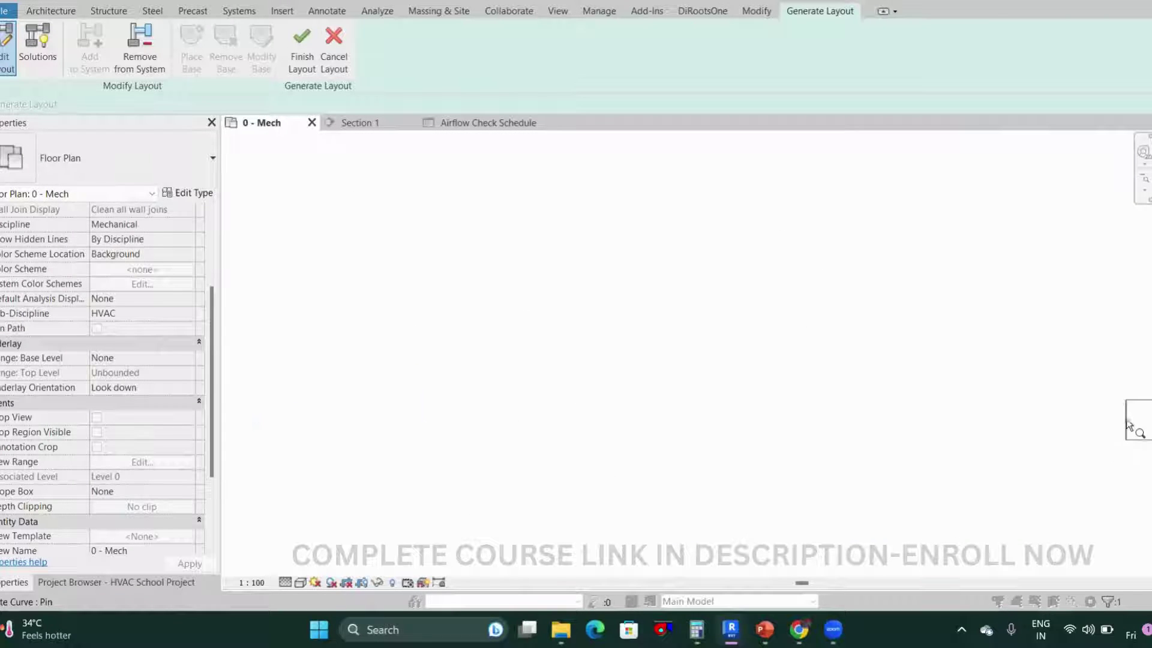
middle_click_drag(1129, 432, 454, 433)
left_click(445, 423)
scroll(445, 424, "up", 3)
left_click_drag(445, 424, 1073, 422)
scroll(1074, 427, "down", 2)
middle_click_drag(1074, 428, 366, 474)
scroll(364, 474, "up", 2)
left_click(369, 473)
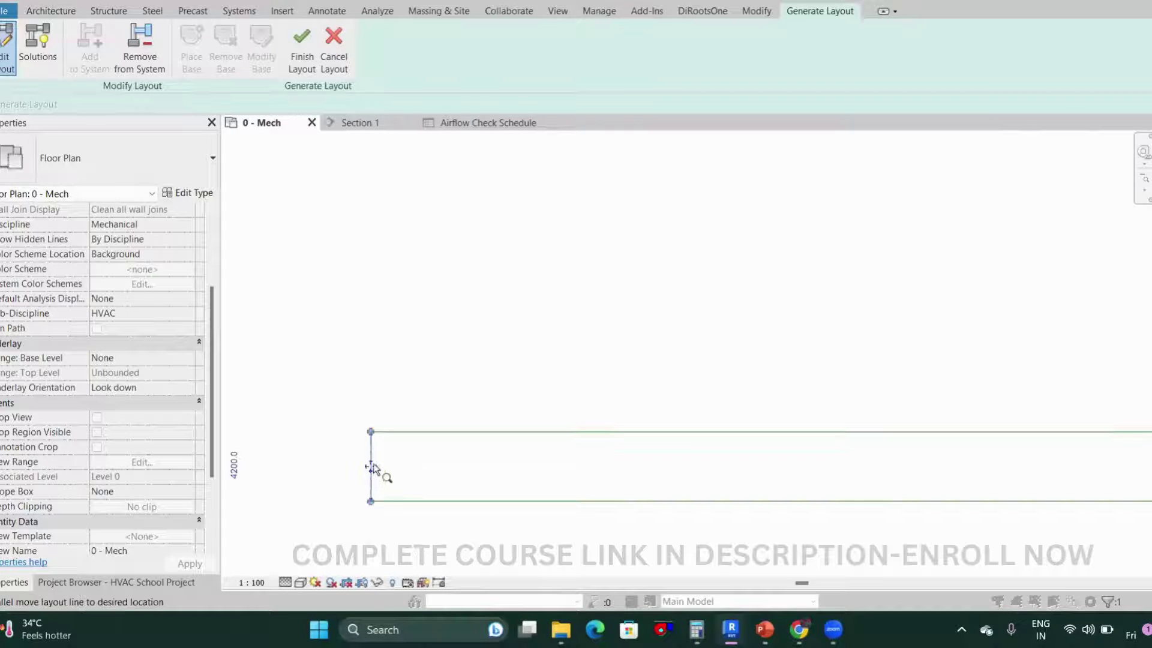
- Move the short end segment through the wall into Reception 100 and align it with the vertical main route
scroll(373, 464, "down", 2)
left_click_drag(373, 465, 1023, 465)
scroll(1018, 465, "down", 2)
middle_click_drag(1018, 466, 334, 473)
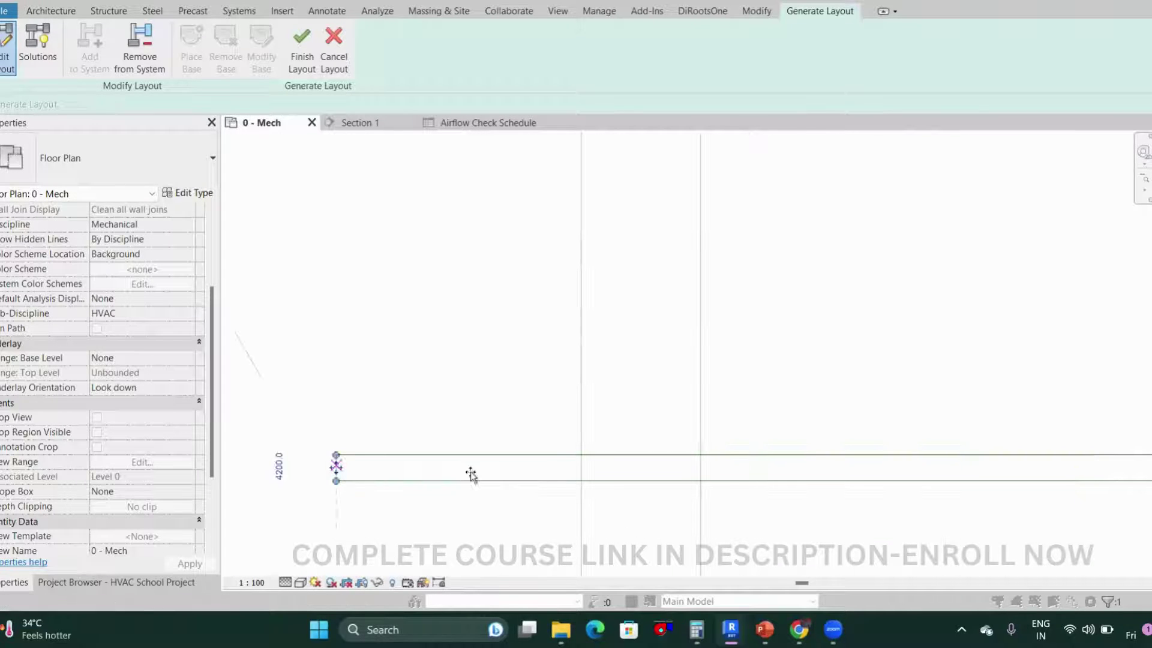
middle_click_drag(470, 474, 427, 494)
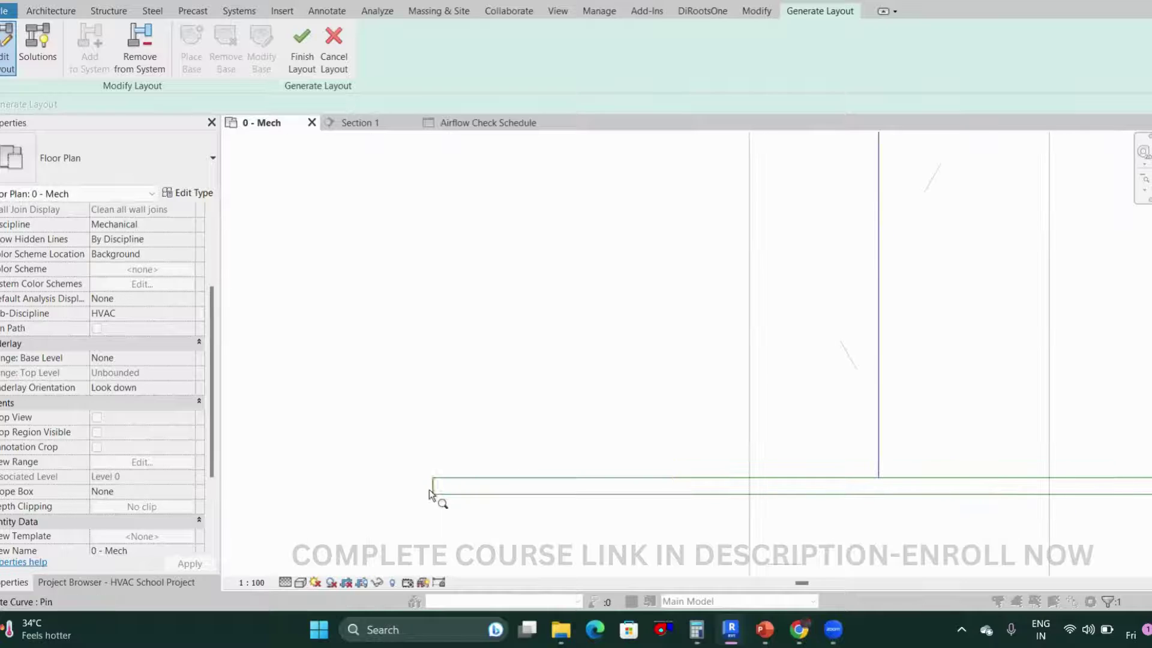
left_click_drag(995, 471, 1113, 482)
scroll(970, 472, "down", 1)
middle_click_drag(969, 476, 468, 495)
scroll(492, 498, "down", 2)
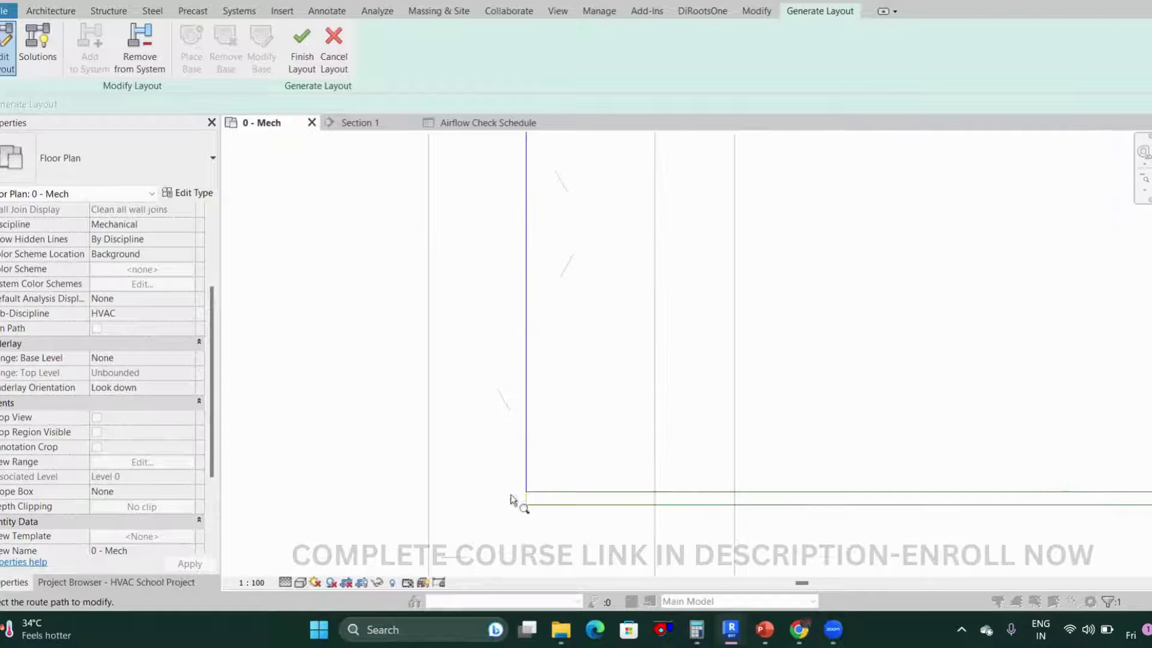
- Move the branch route to the far Reception 100 diffuser up the plan, separating it from the nearer diffuser's branch
scroll(651, 472, "down", 5)
middle_click_drag(681, 469, 575, 514)
scroll(576, 515, "up", 5)
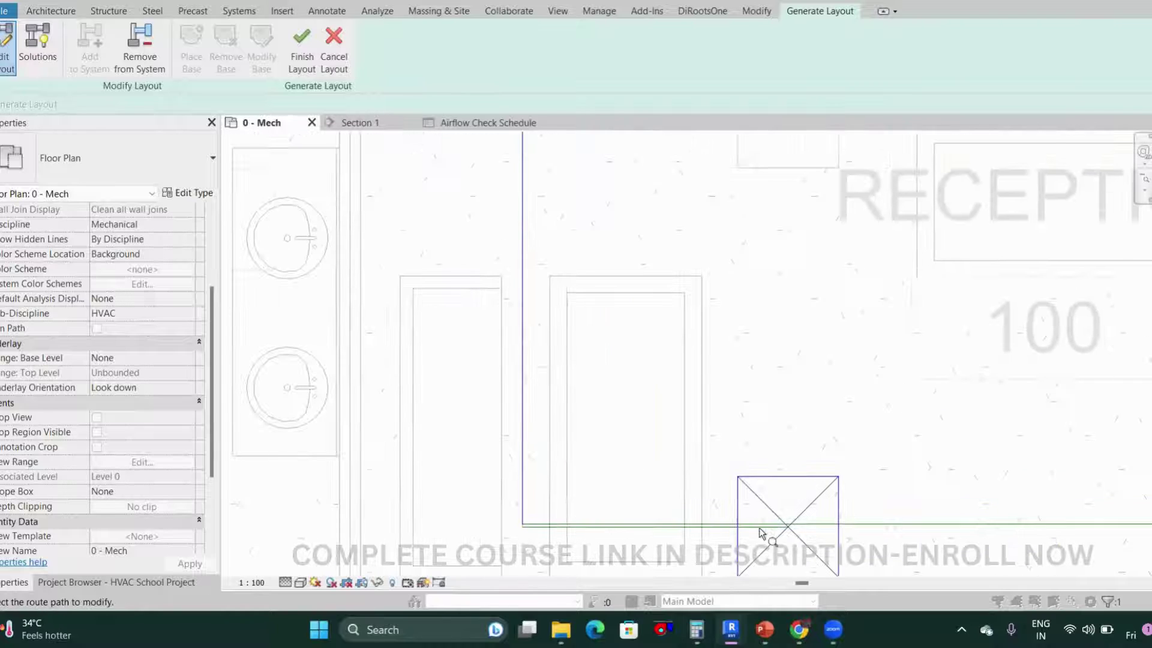
scroll(478, 467, "down", 4)
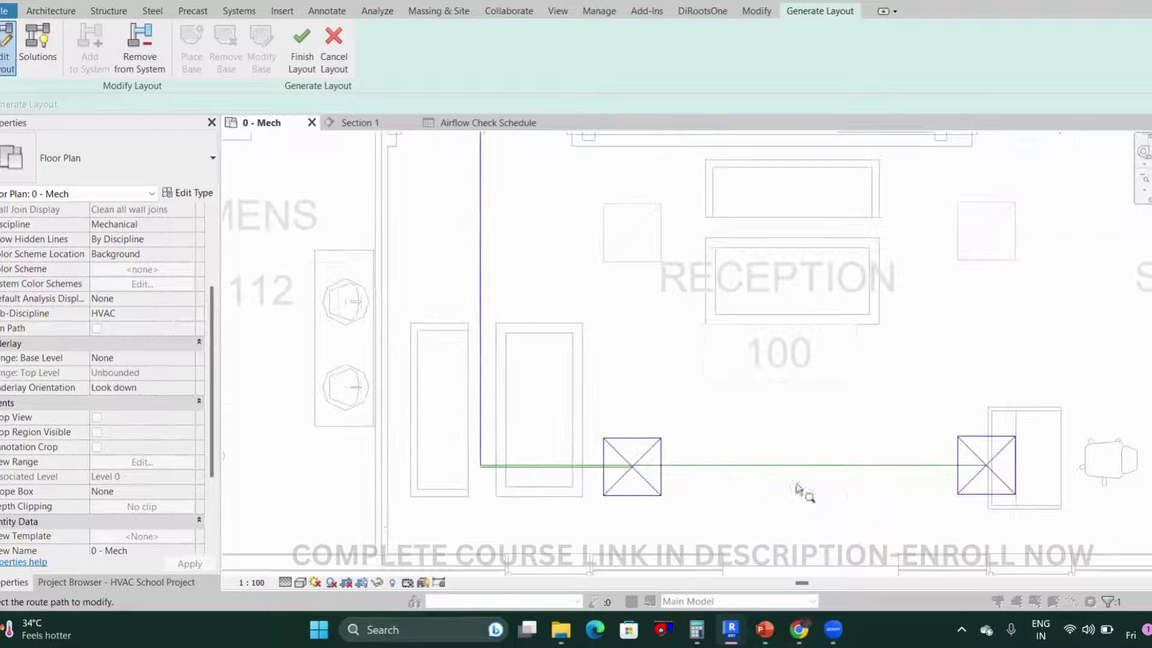
scroll(486, 487, "up", 3)
scroll(519, 472, "up", 2)
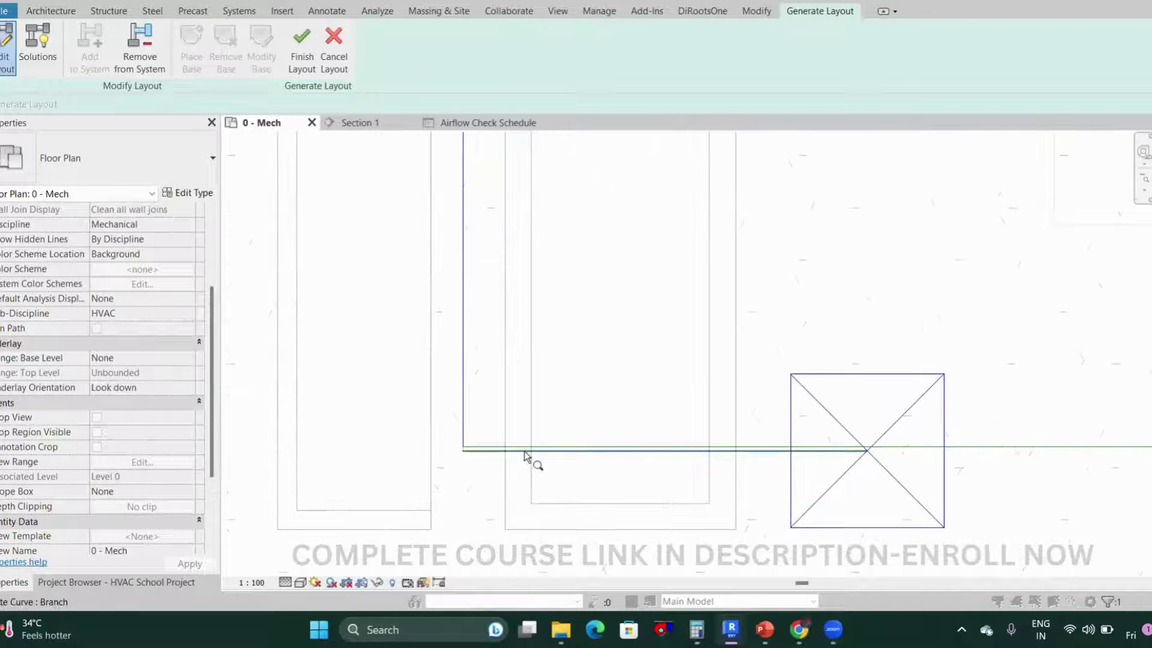
left_click(542, 447)
scroll(543, 447, "down", 2)
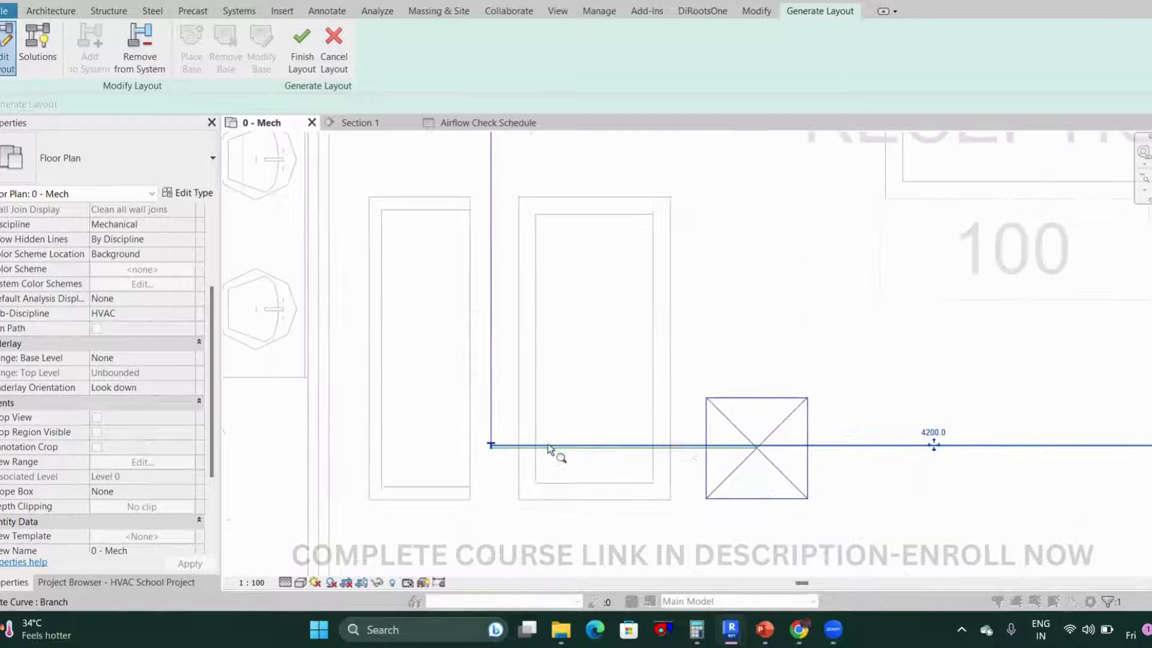
left_click_drag(935, 446, 934, 297)
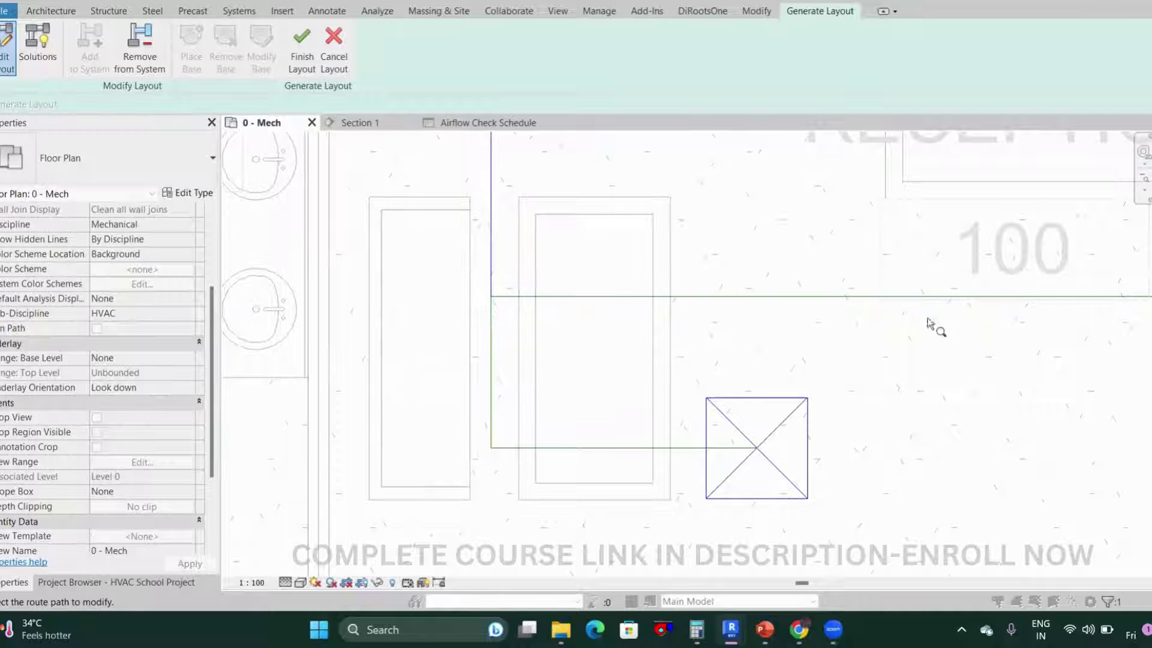
- Check the junctions where the two separated reception branches connect to the vertical main
scroll(947, 388, "down", 3)
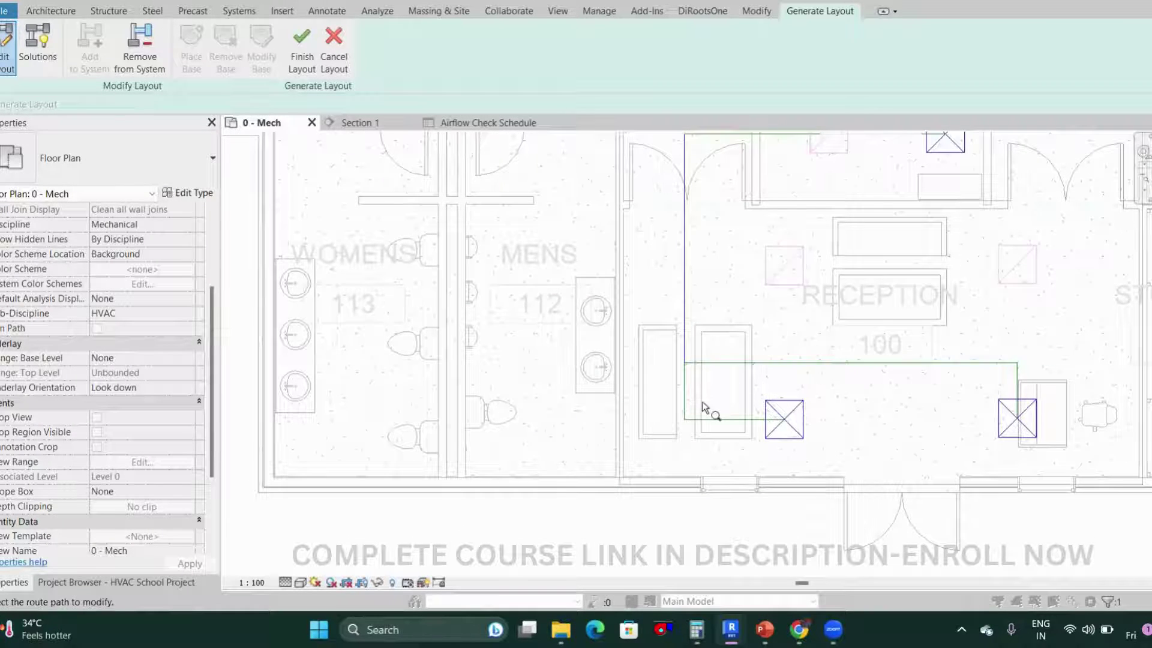
scroll(702, 402, "up", 2)
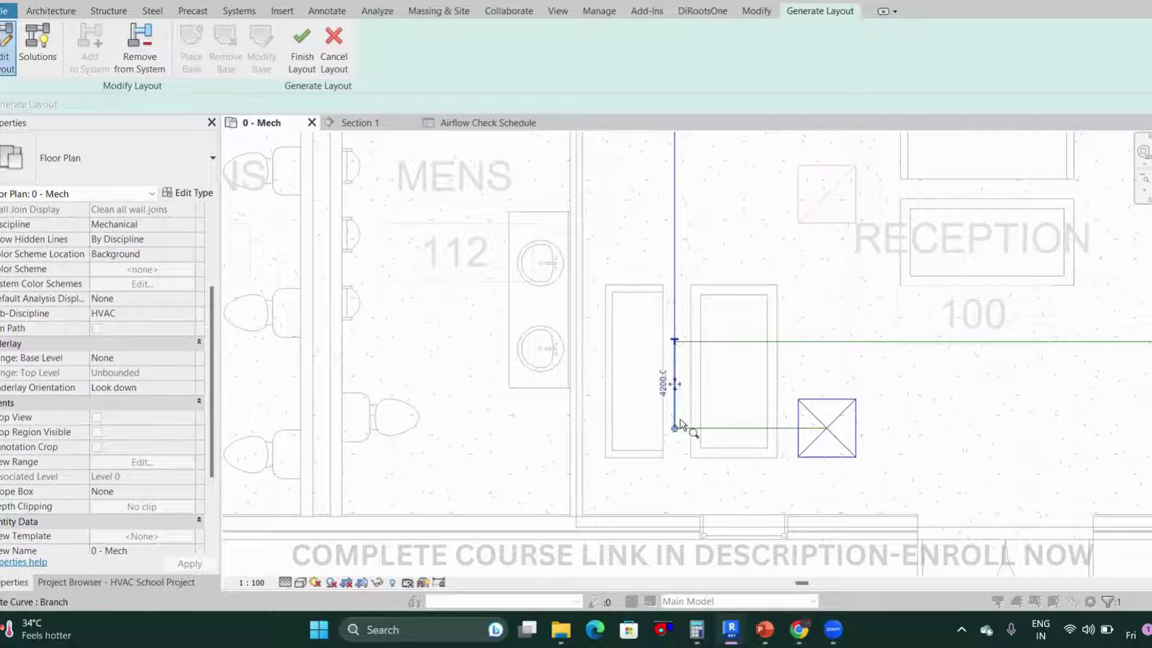
scroll(680, 420, "up", 5)
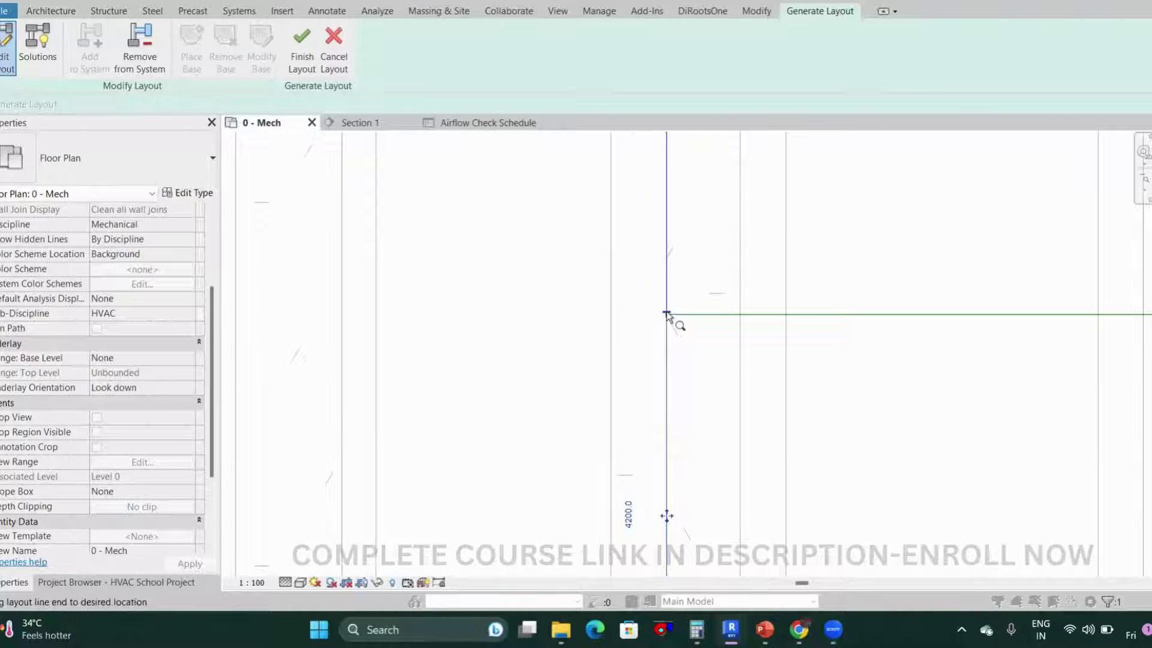
scroll(668, 316, "down", 5)
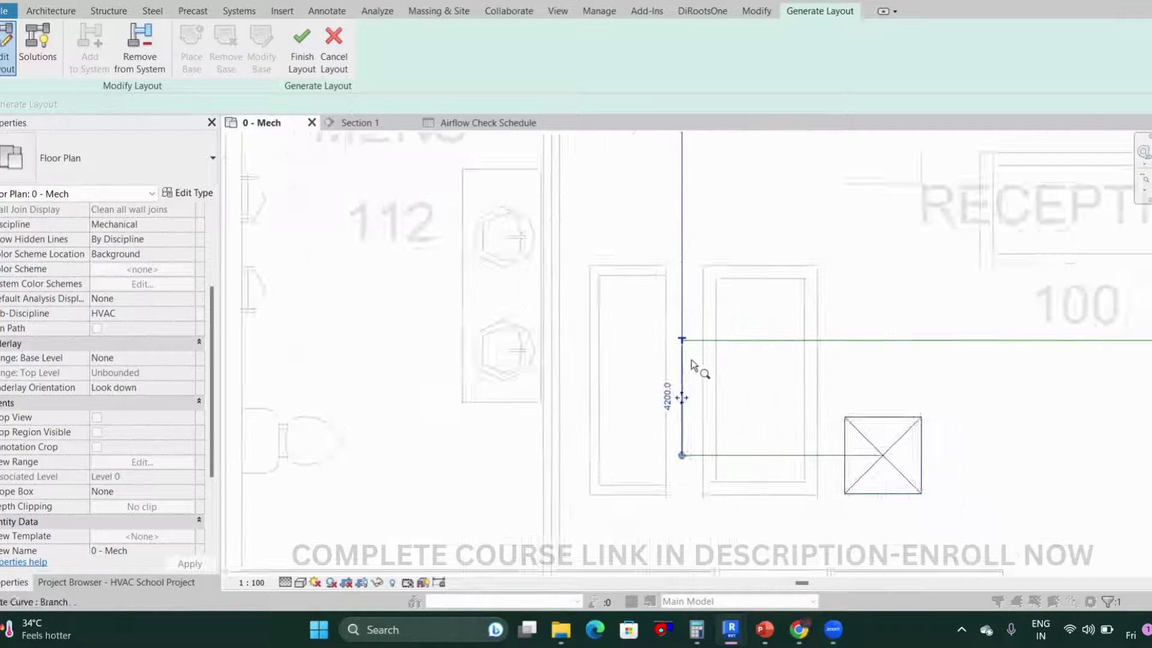
middle_click_drag(726, 308, 744, 430)
- Move the Office 103 branch route into line with the lower classroom branch on the opposite side of the main
scroll(719, 297, "up", 4)
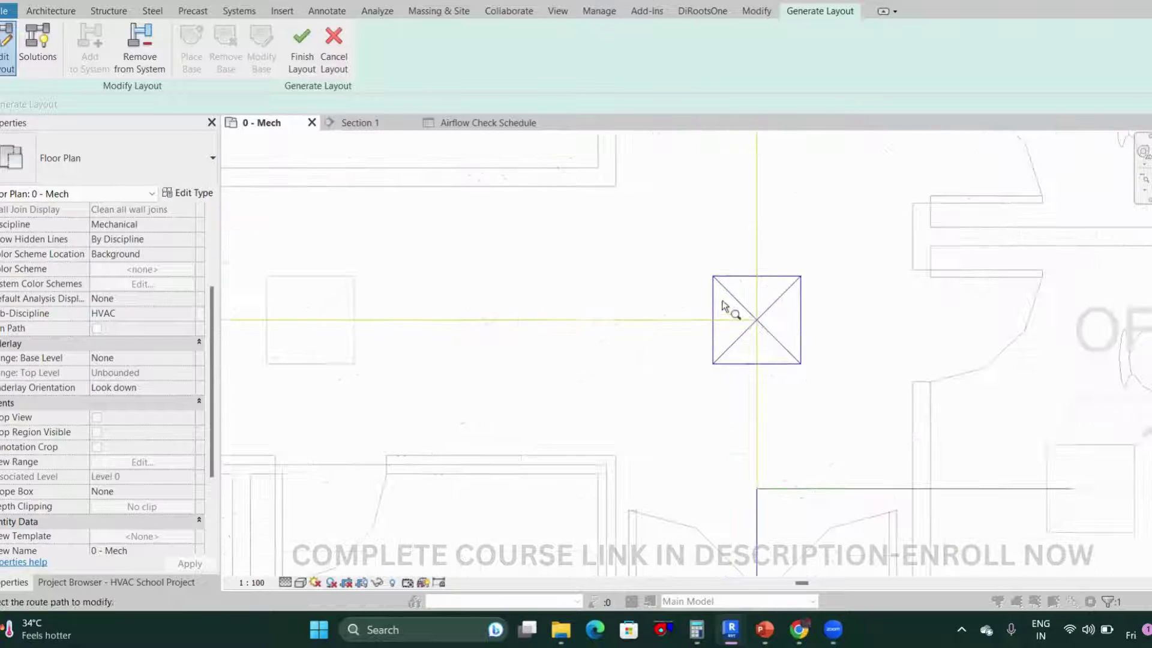
left_click(775, 518)
scroll(775, 516, "down", 4)
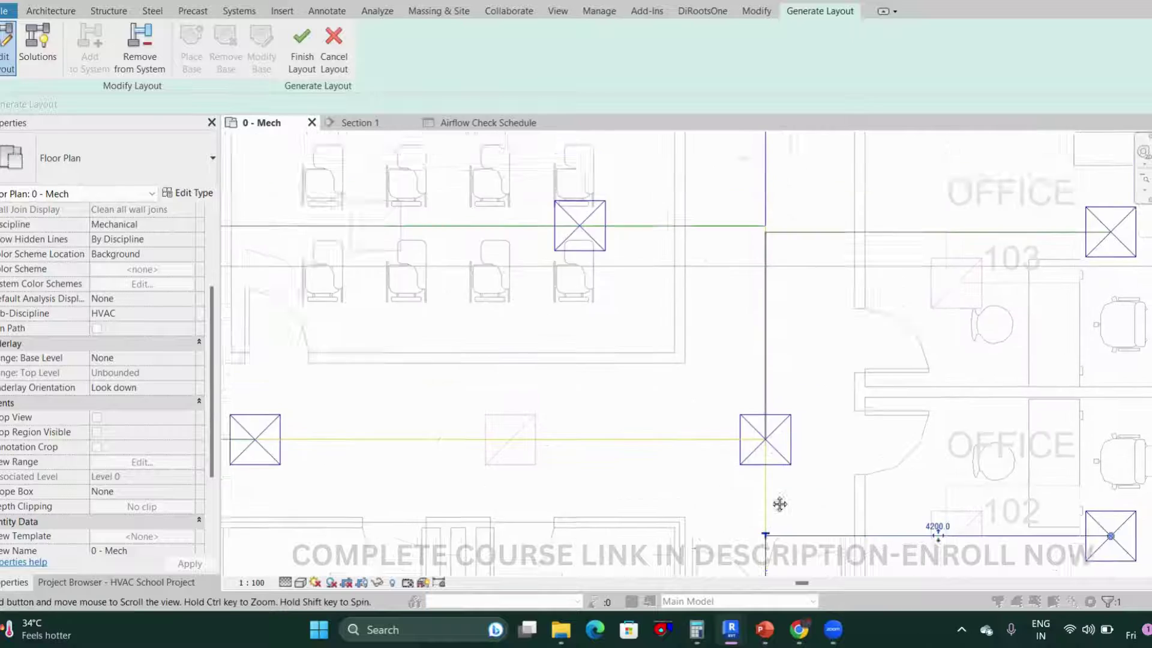
scroll(761, 363, "up", 5)
scroll(877, 384, "down", 3)
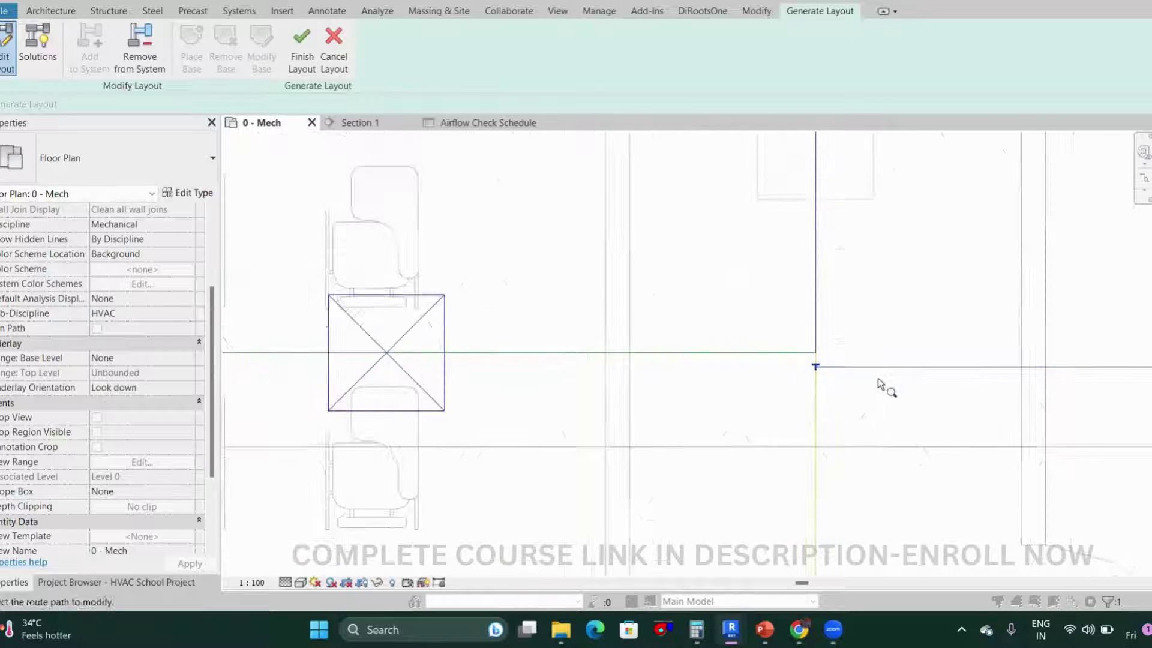
middle_click_drag(1092, 389, 923, 399)
left_click_drag(964, 383, 960, 369)
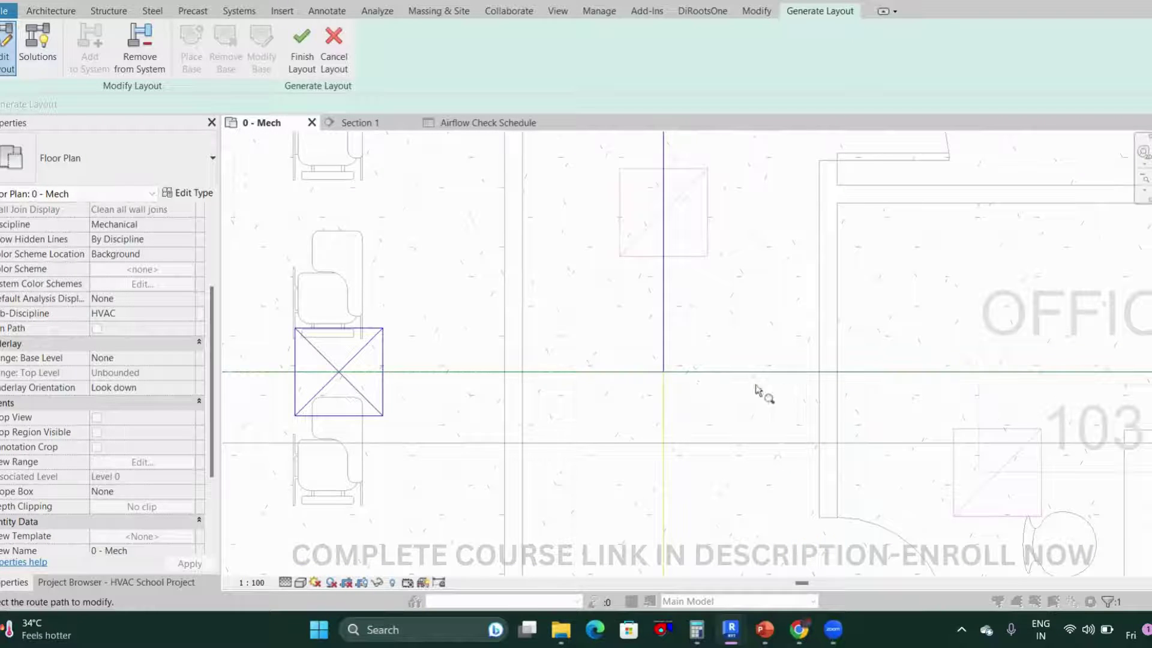
- Move the Office 103 branch route up the plan past its diffuser, so it joins the main away from the lower classroom branch
scroll(693, 377, "up", 5)
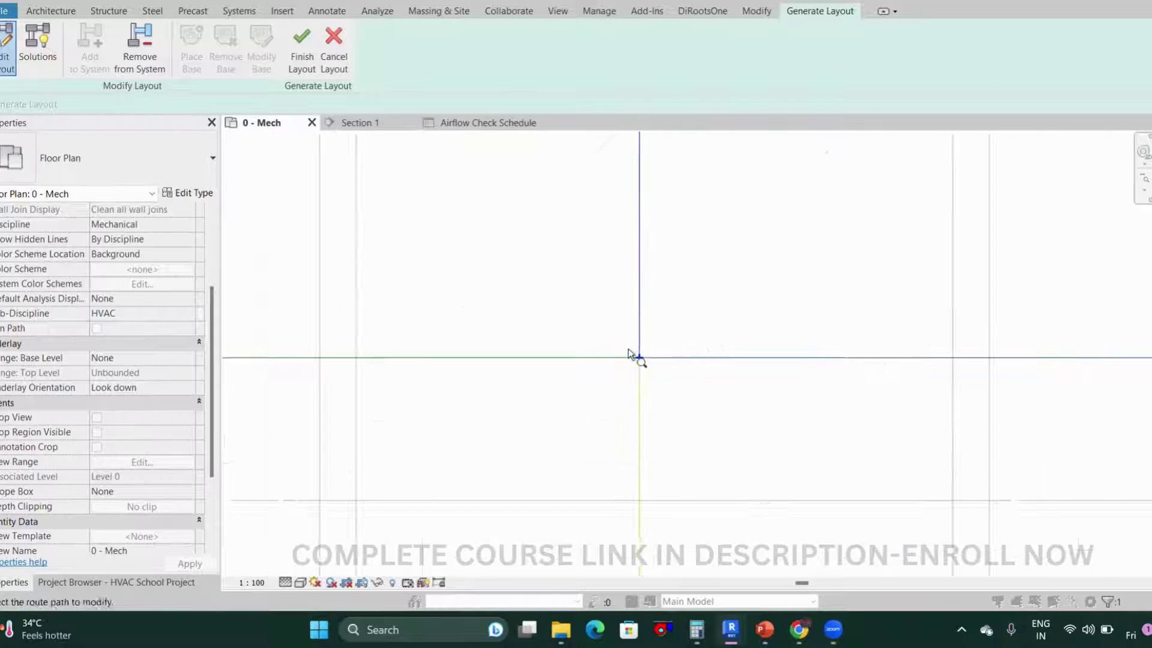
scroll(633, 356, "down", 3)
left_click_drag(893, 358, 895, 389)
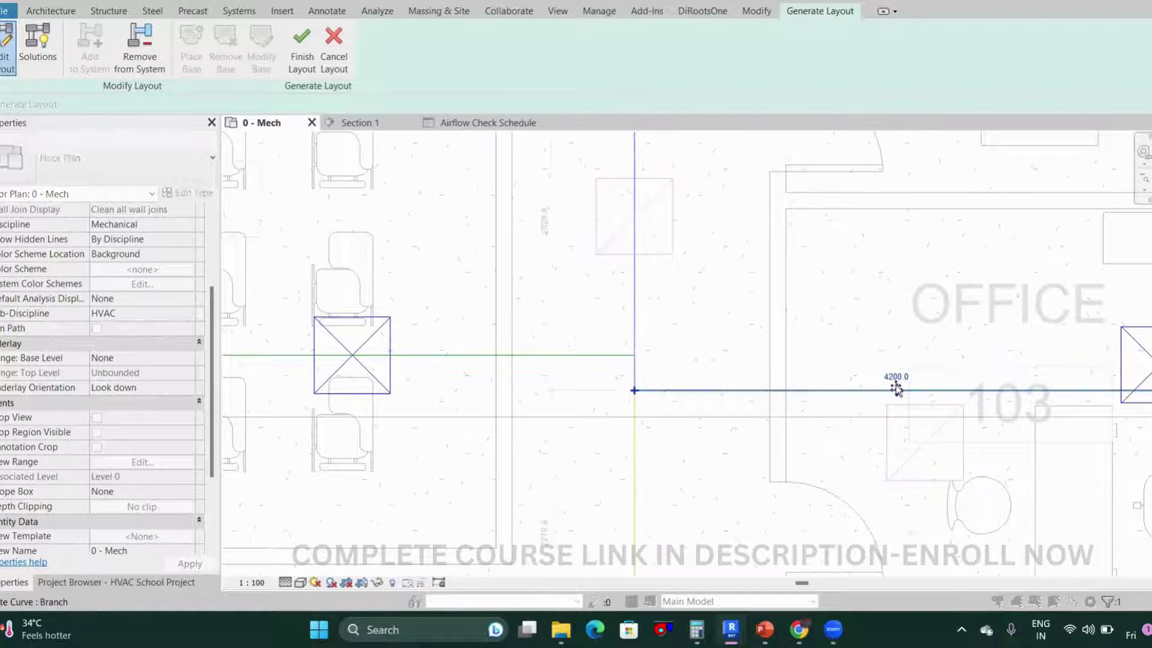
scroll(882, 398, "down", 3)
scroll(828, 402, "up", 2)
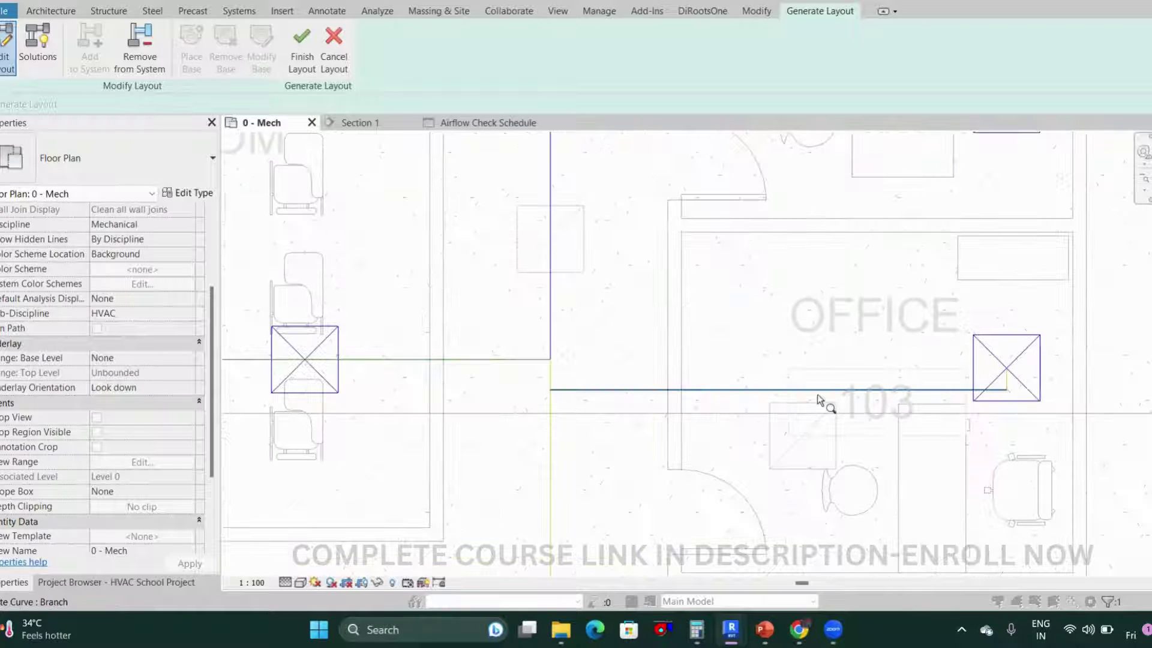
left_click_drag(773, 341, 778, 302)
left_click(774, 350)
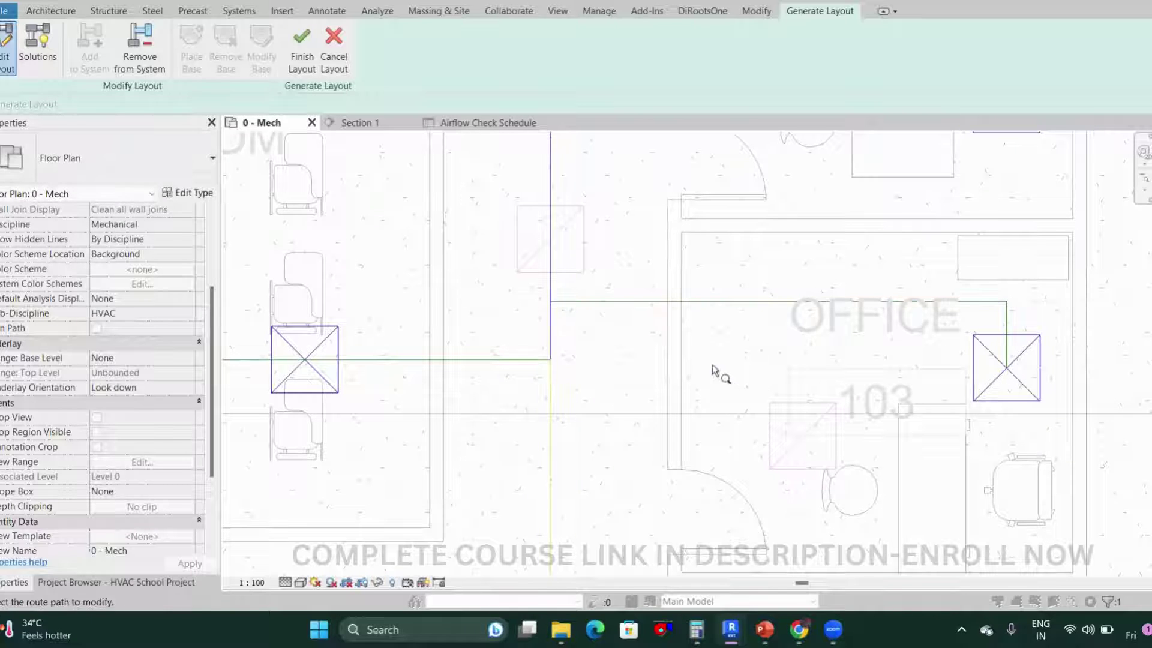
scroll(647, 354, "down", 2)
scroll(624, 421, "down", 3)
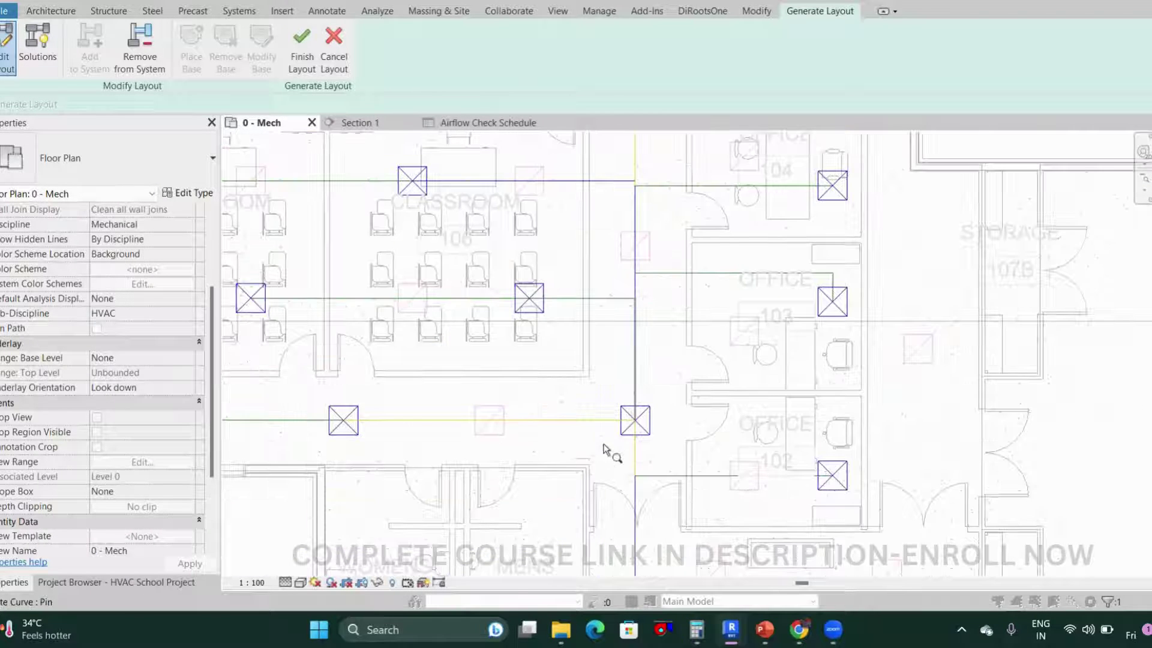
- Reconnect the nearer Reception 100 diffuser's branch from the vertical main to the horizontal route directly above the diffuser
middle_click_drag(617, 470, 632, 482)
scroll(678, 456, "down", 1)
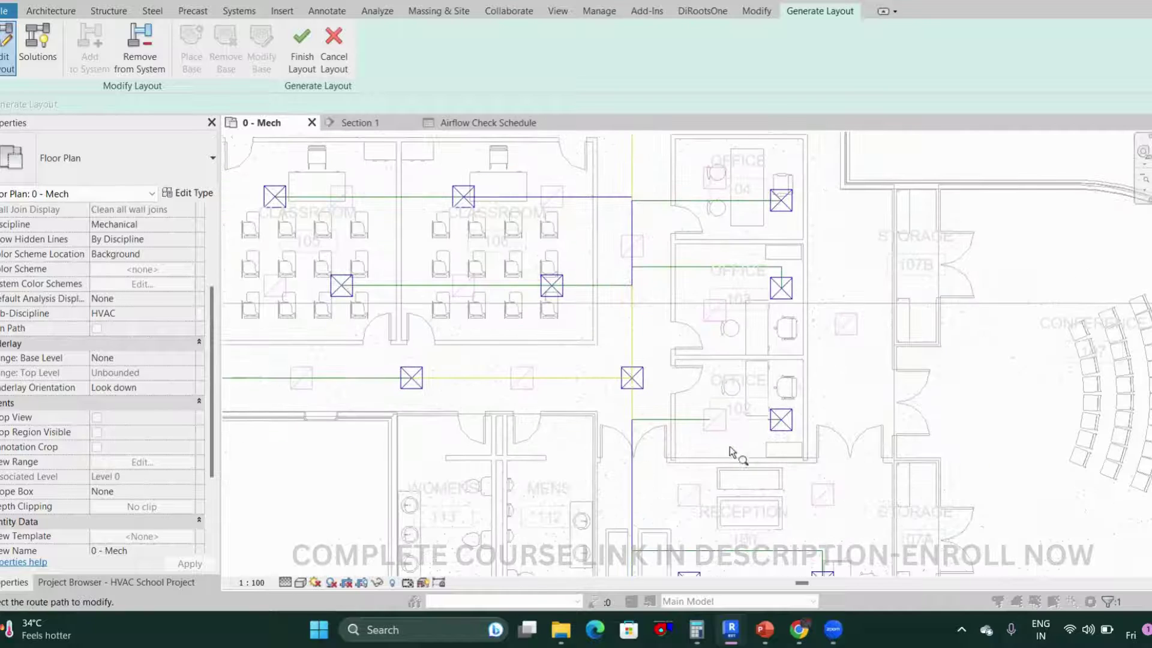
middle_click_drag(732, 451, 688, 318)
scroll(552, 410, "up", 5)
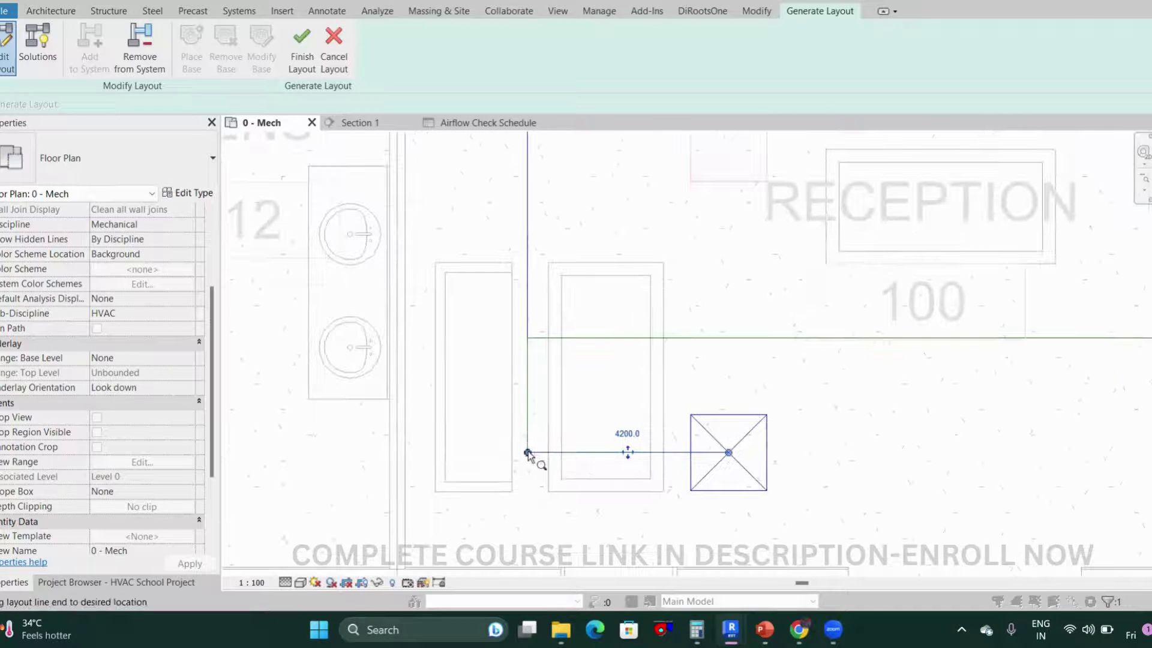
scroll(523, 427, "down", 1)
scroll(797, 437, "down", 3)
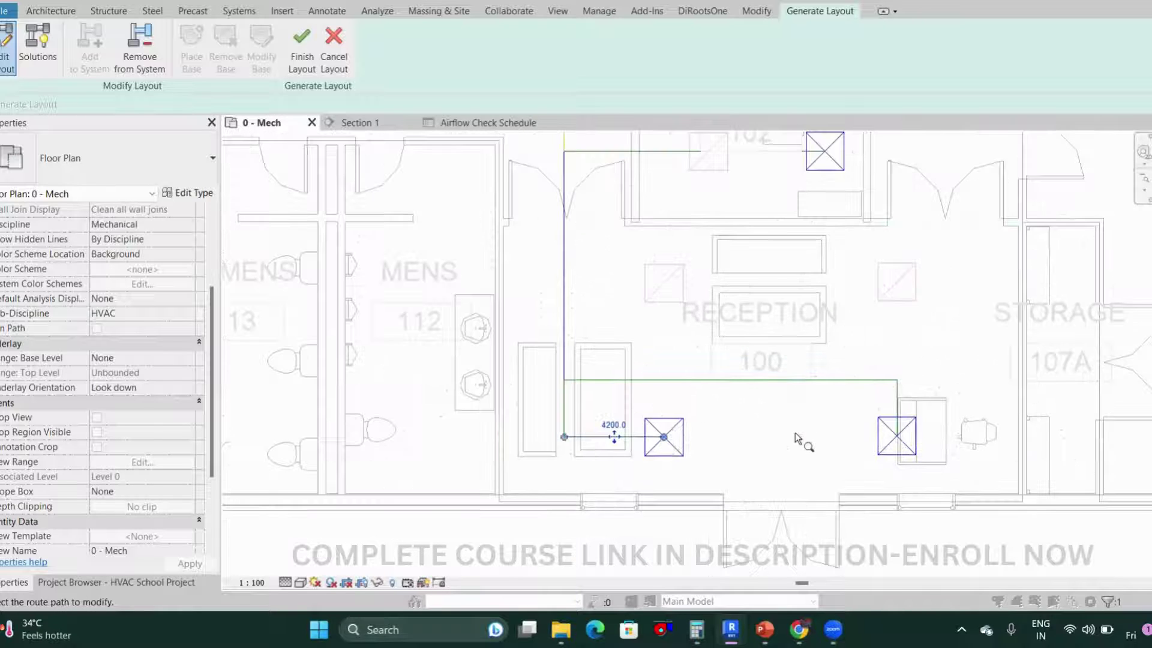
scroll(585, 447, "up", 3)
left_click(539, 420)
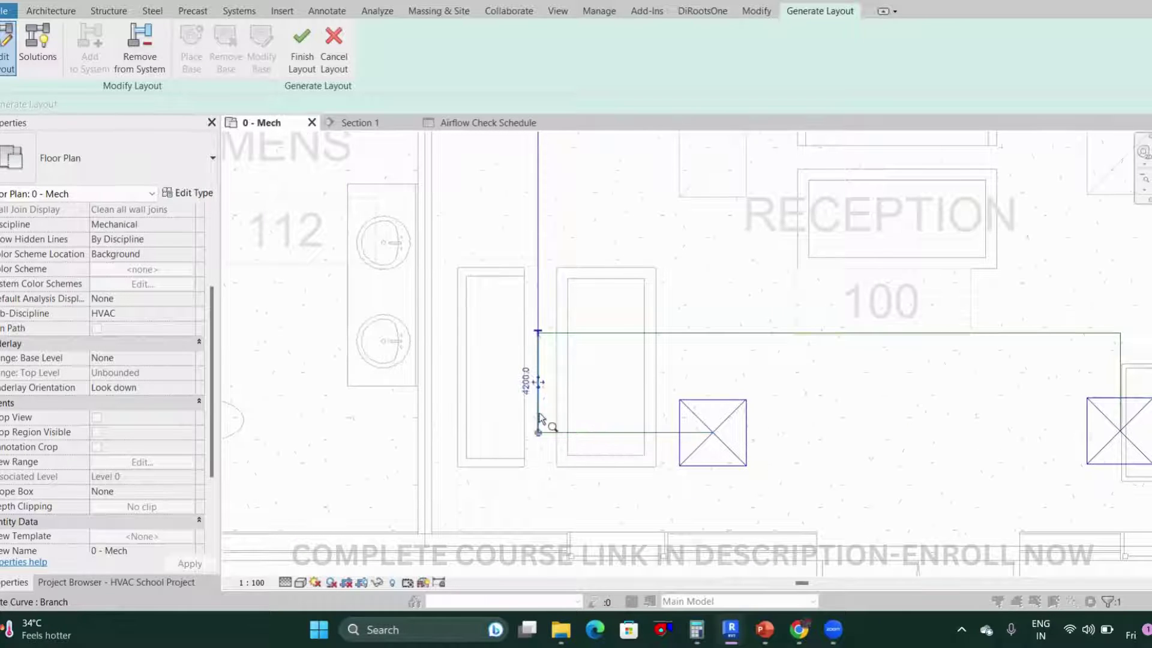
left_click_drag(539, 433, 722, 335)
left_click(761, 376)
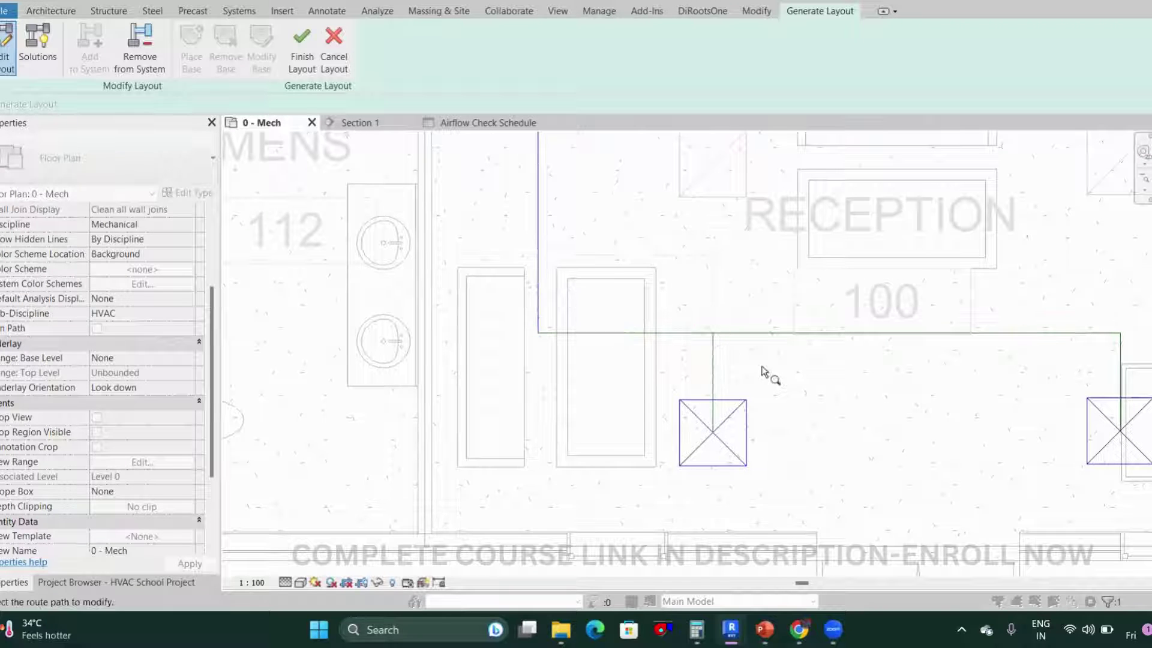
- Move both segments of the shared horizontal Reception 100 route slightly up the plan and align them with each other
scroll(753, 387, "down", 3)
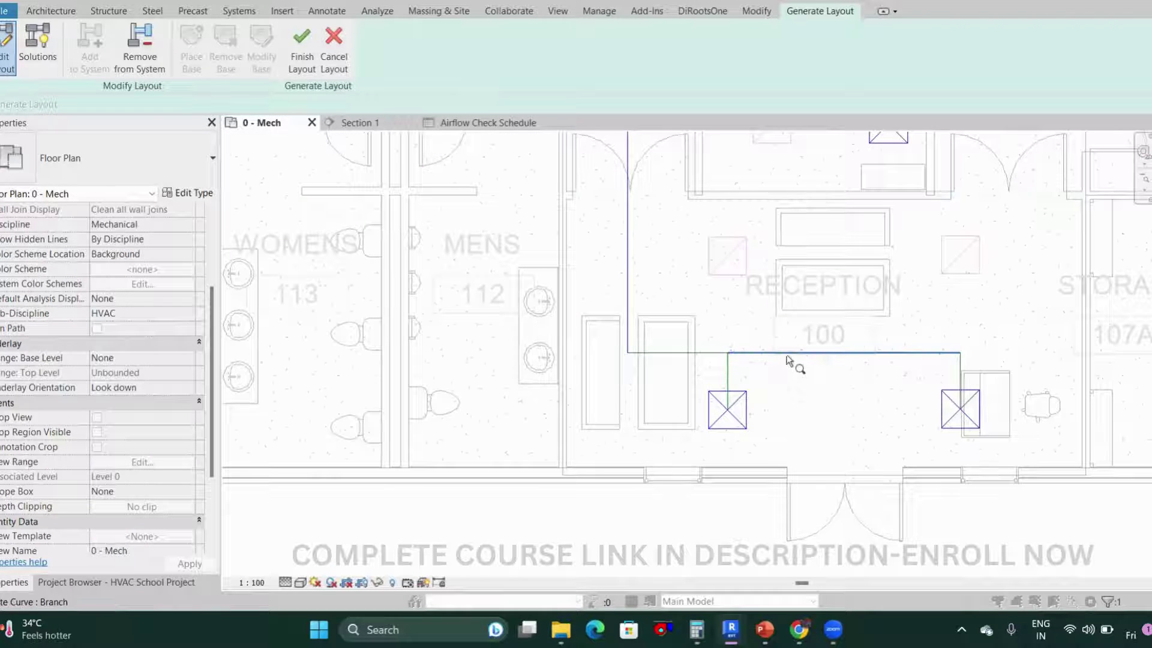
left_click(787, 354)
scroll(762, 363, "up", 2)
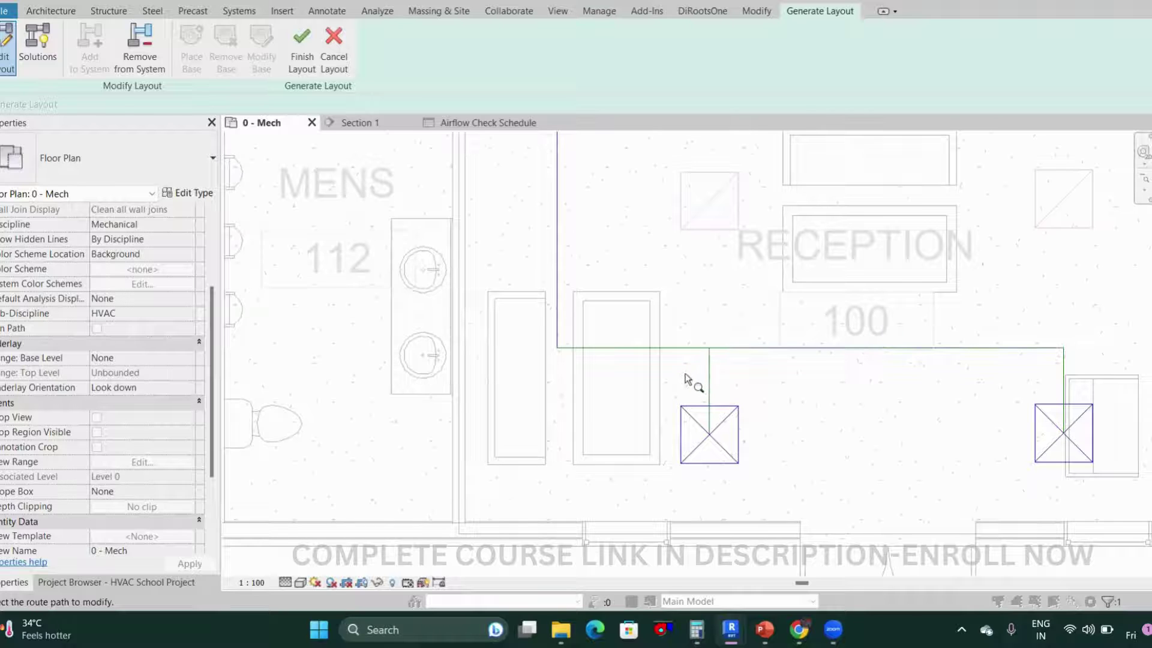
scroll(680, 377, "down", 4)
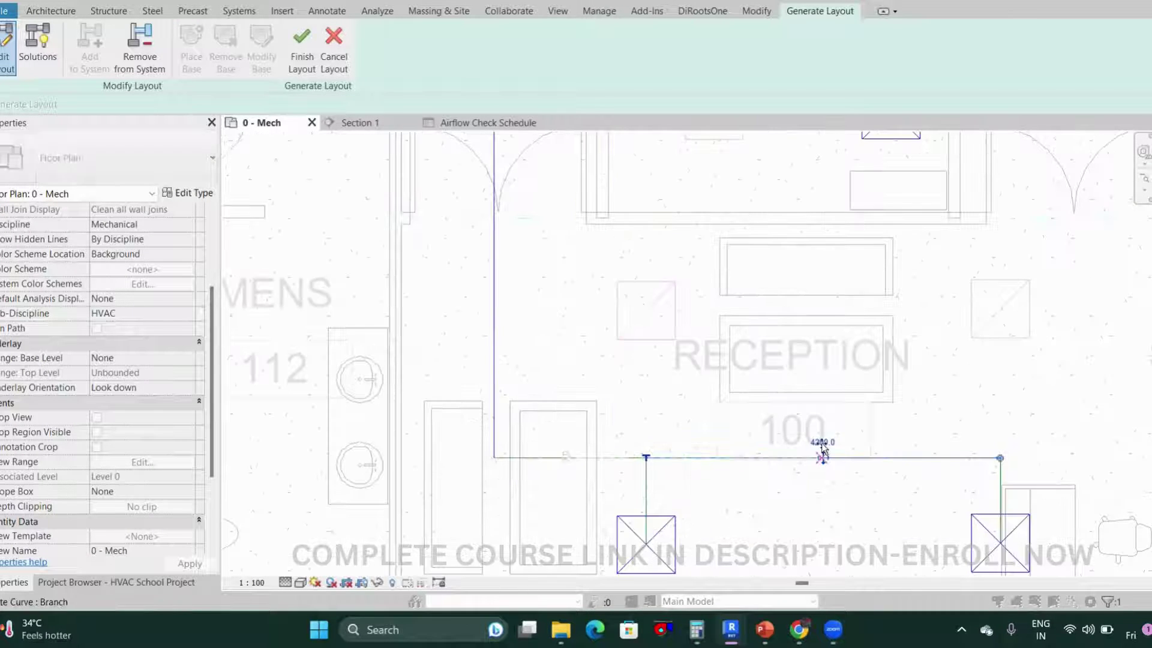
left_click_drag(823, 458, 823, 428)
left_click(689, 463)
left_click(603, 459)
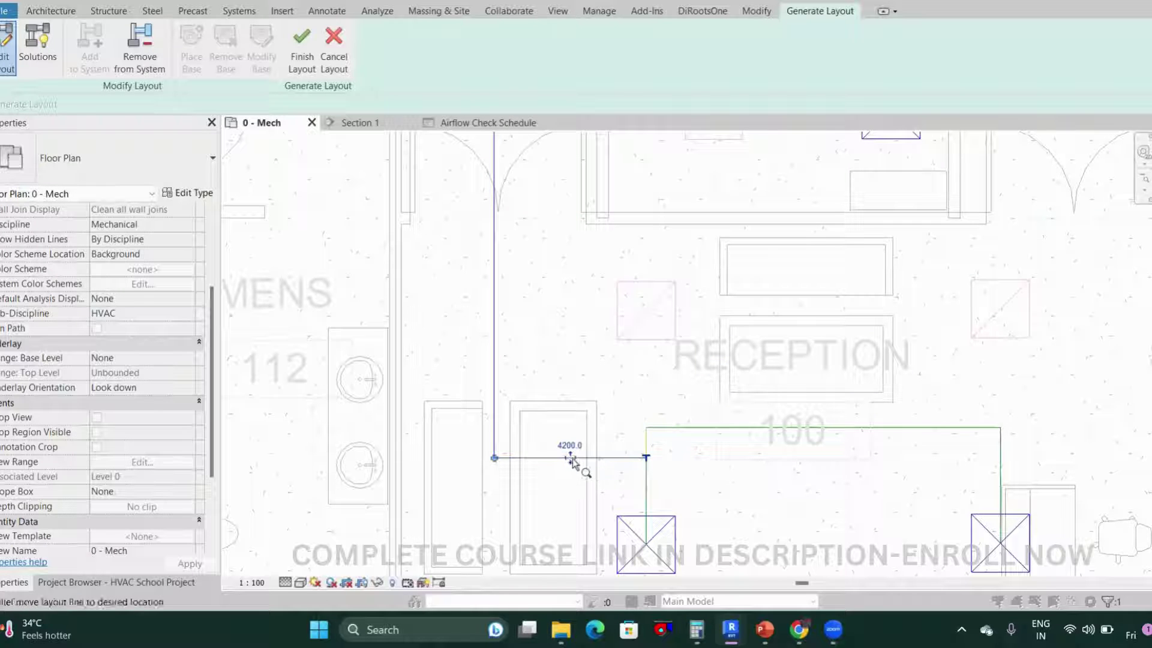
left_click_drag(579, 463, 572, 430)
left_click(594, 441)
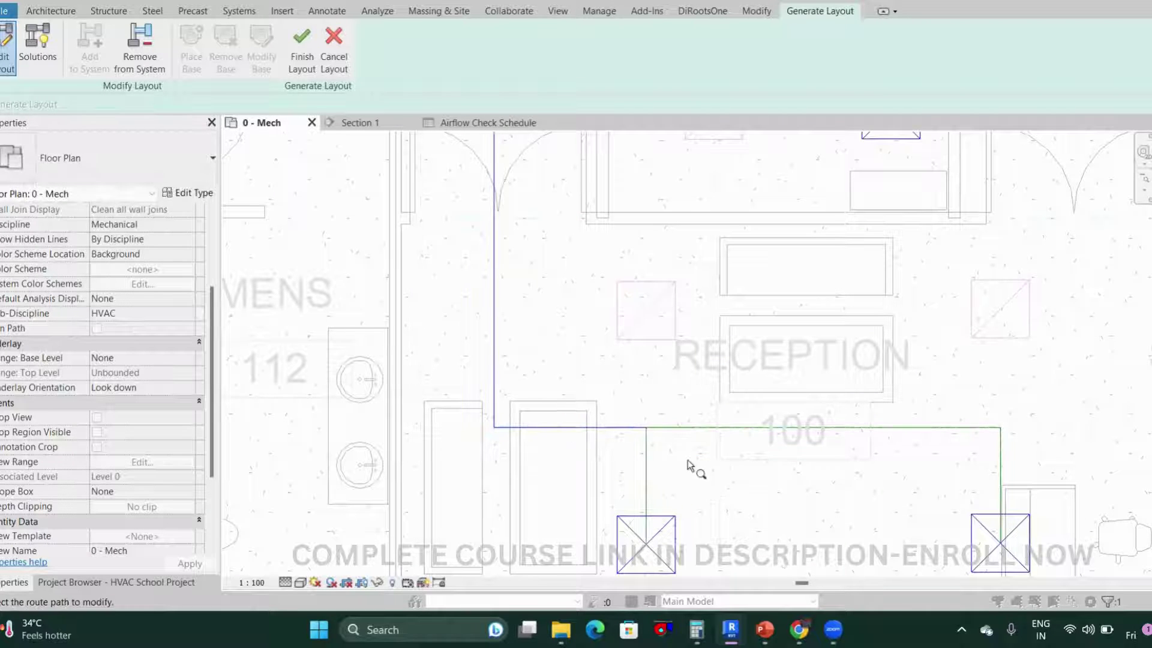
- Review the whole supply layout from the mechanical room to the reception for remaining routes that run directly over diffusers
scroll(689, 465, "down", 5)
scroll(689, 460, "down", 2)
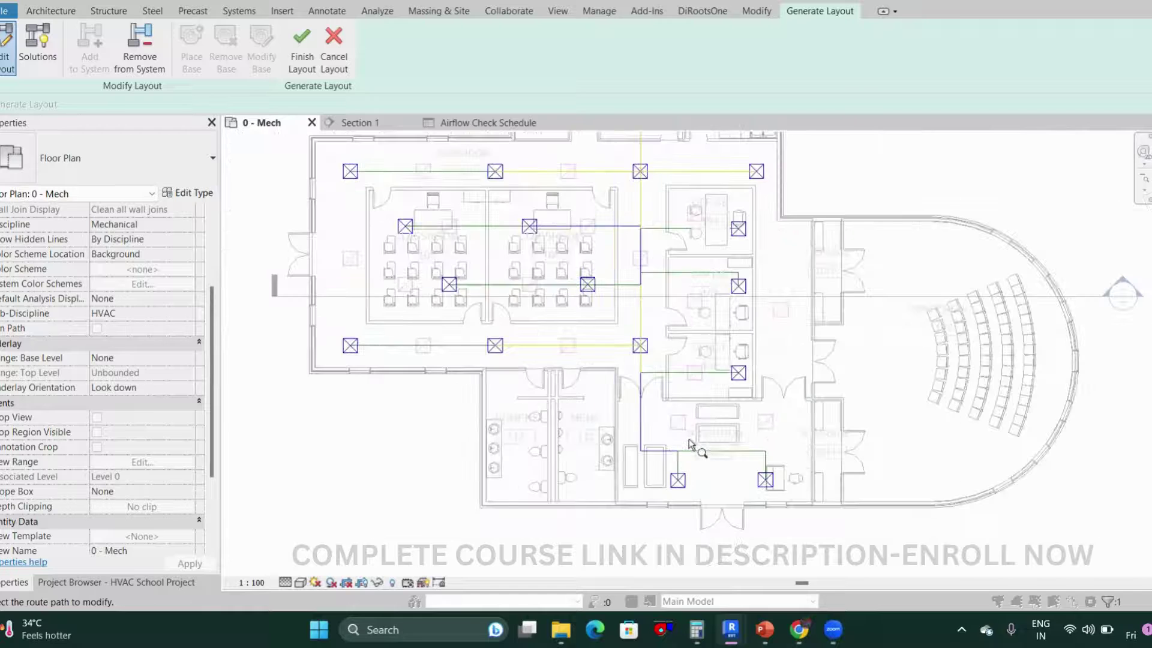
middle_click_drag(687, 438, 711, 496)
middle_click_drag(693, 370, 709, 441)
scroll(746, 267, "up", 4)
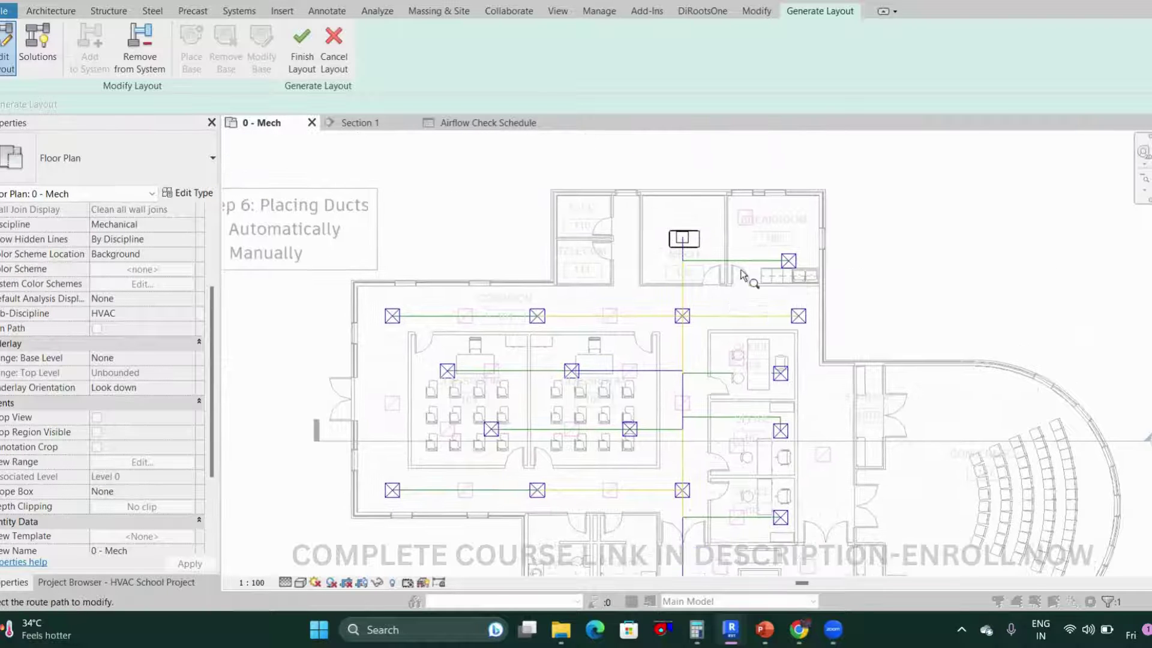
scroll(750, 270, "down", 2)
scroll(750, 276, "down", 4)
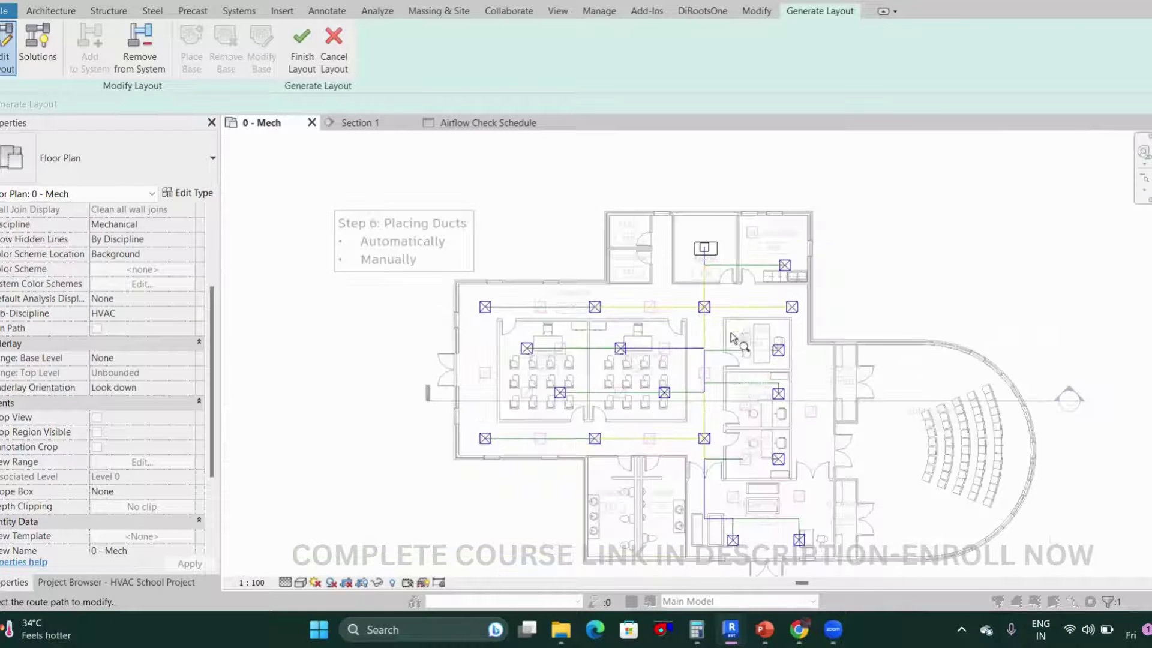
scroll(672, 447, "up", 4)
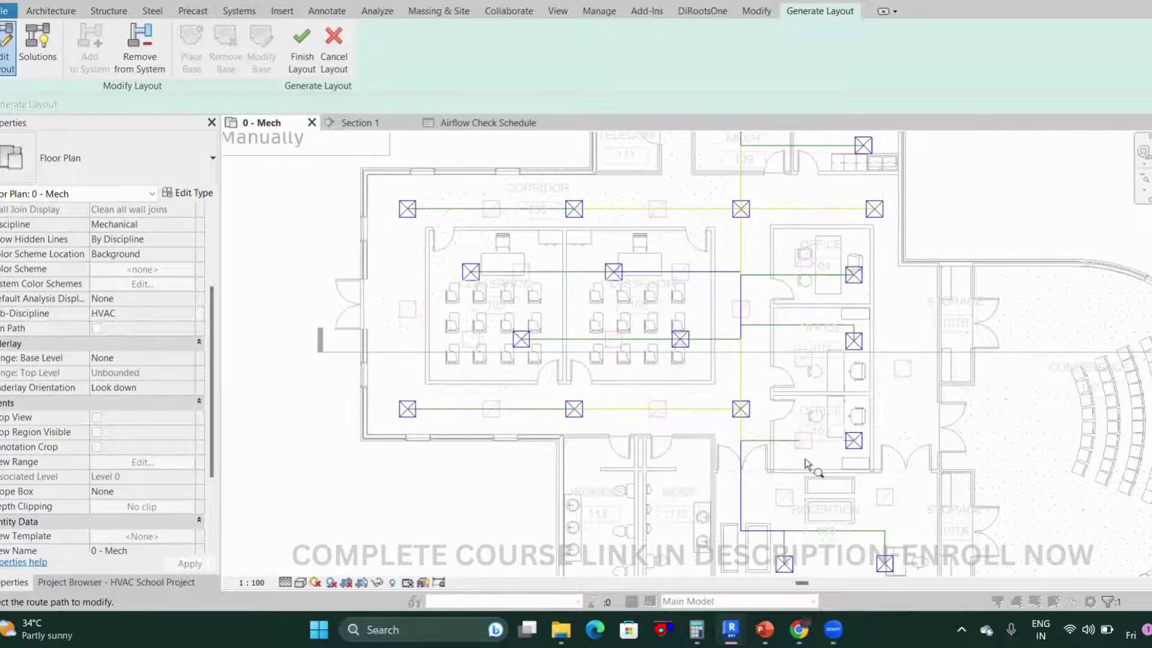
scroll(753, 429, "down", 3)
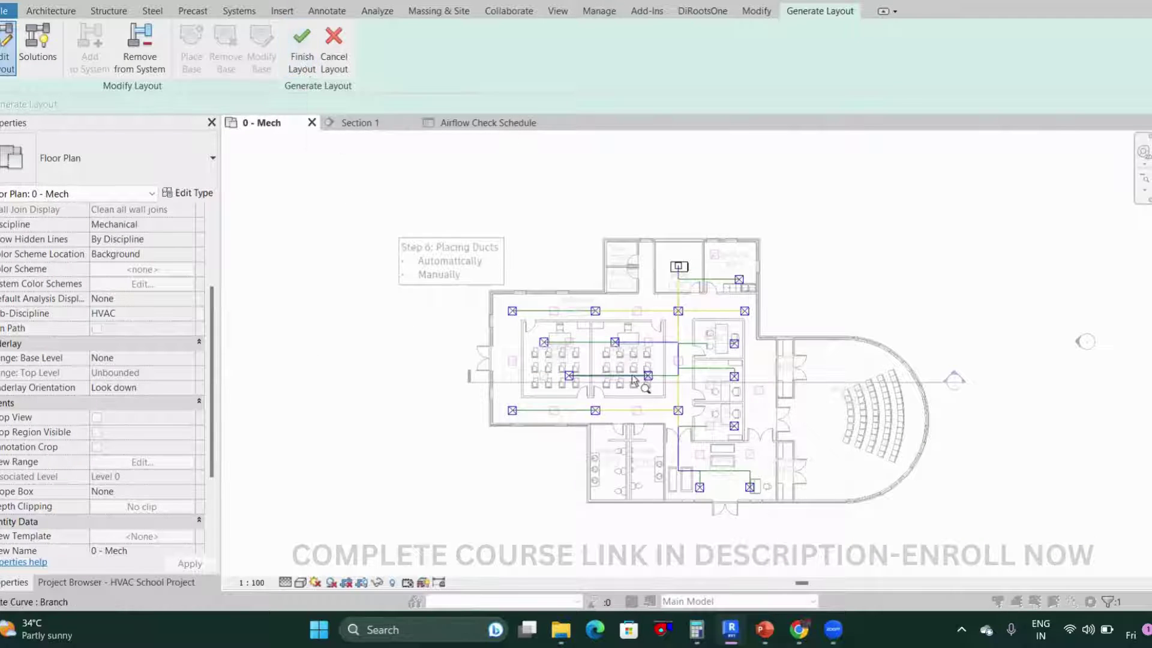
scroll(657, 438, "up", 4)
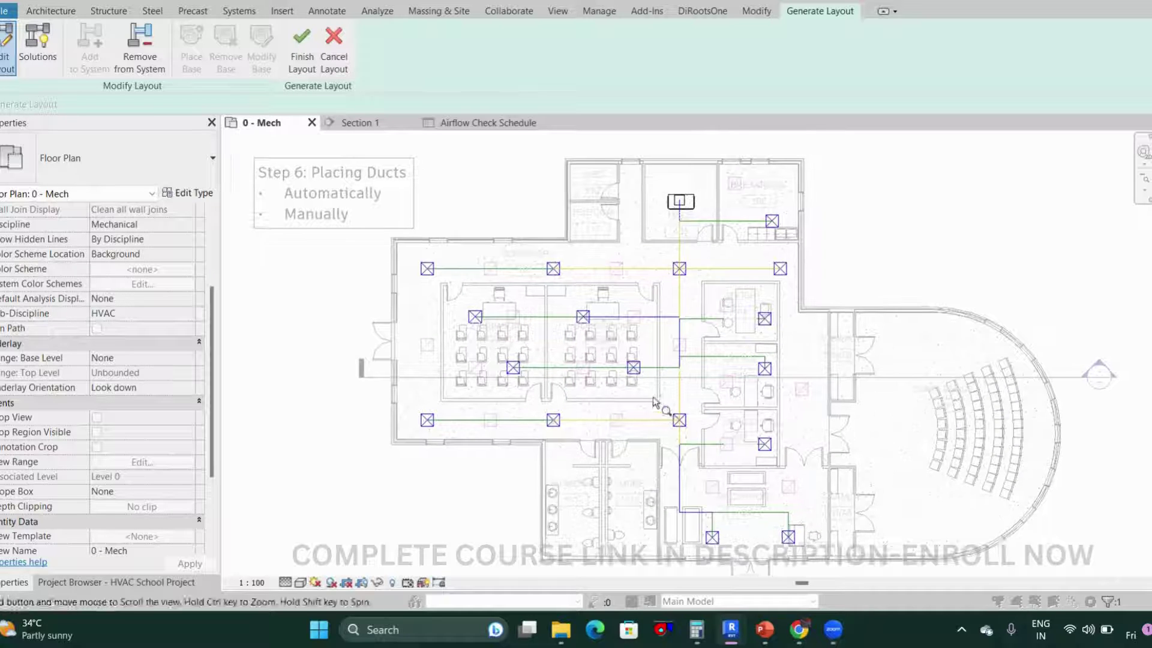
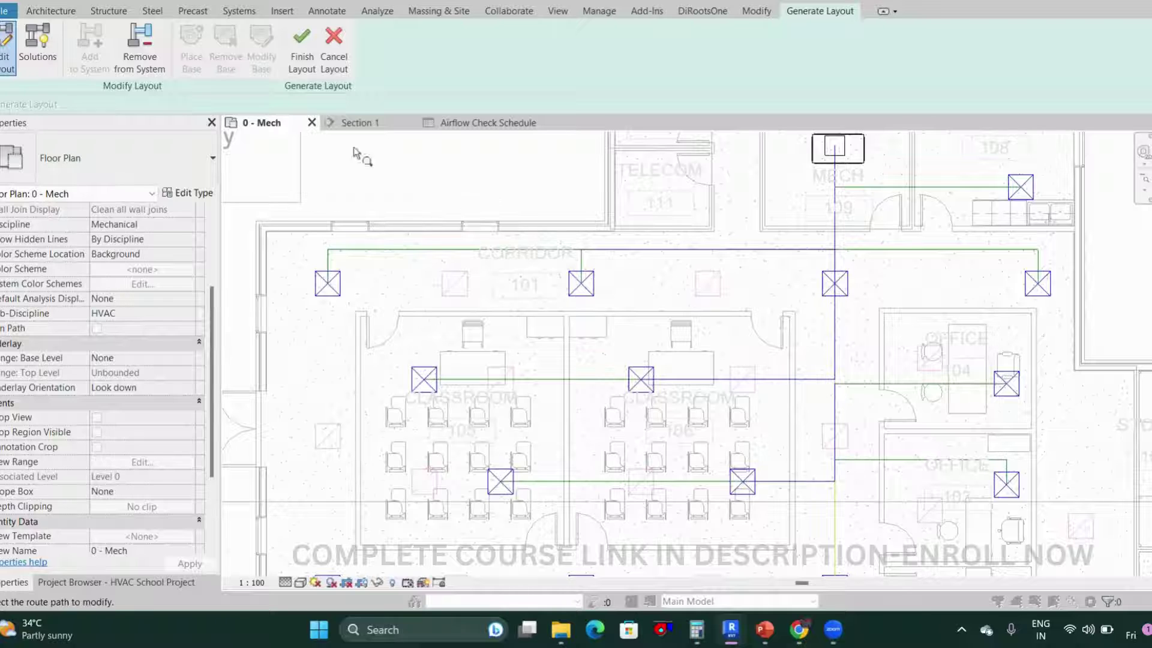
- Finish the layout to generate the ducts, and examine the connection between the lower corridor duct and the vertical main
left_click(302, 48)
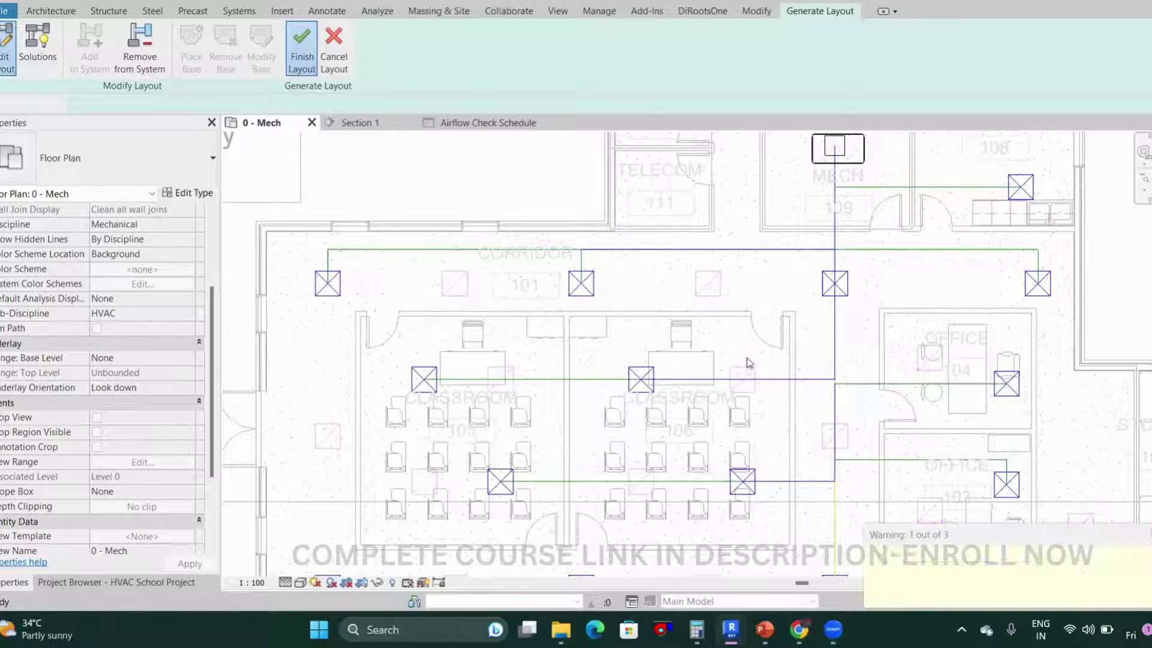
scroll(749, 360, "down", 3)
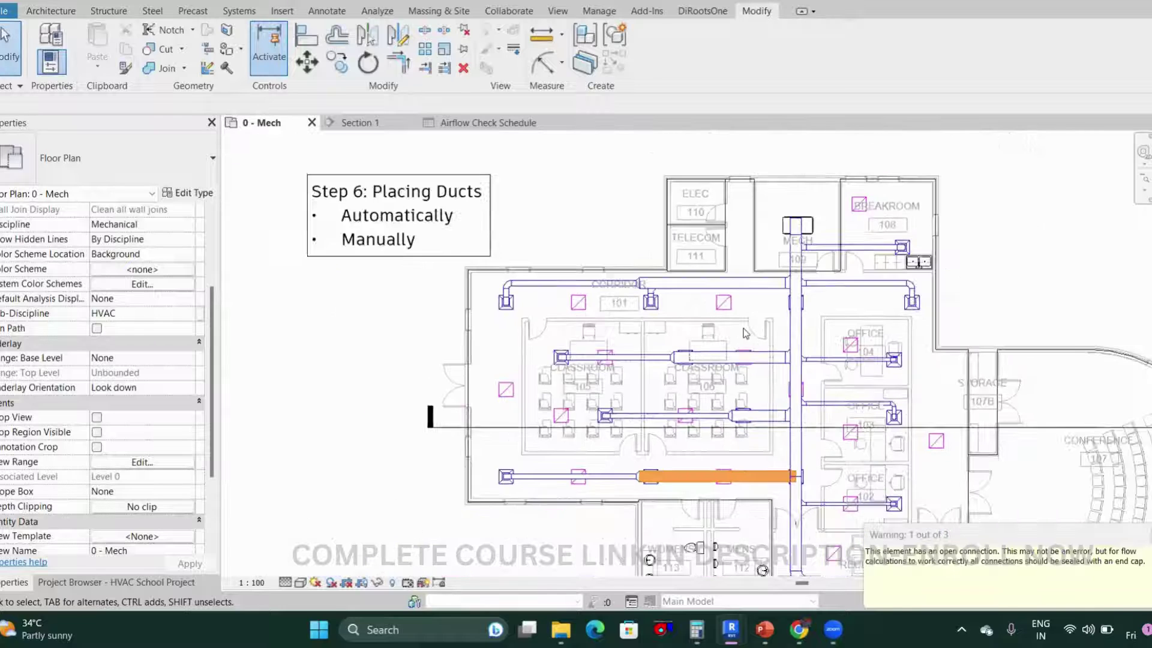
scroll(742, 502, "up", 3)
scroll(742, 501, "up", 4)
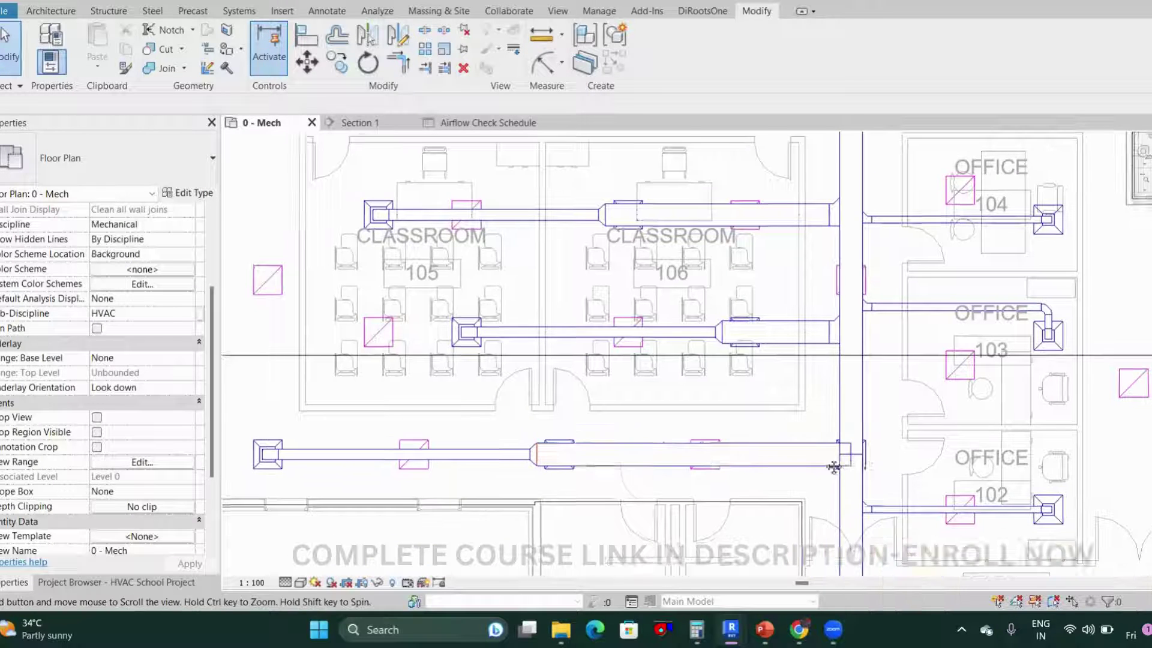
scroll(798, 408, "up", 2)
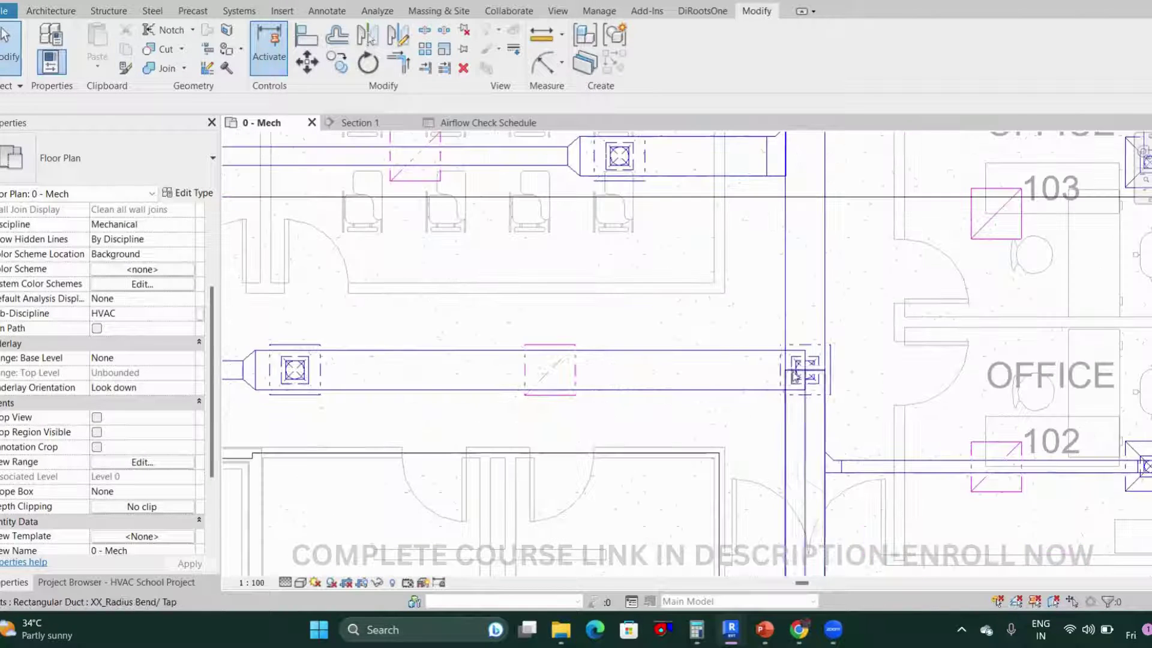
scroll(794, 373, "down", 2)
scroll(798, 390, "up", 1)
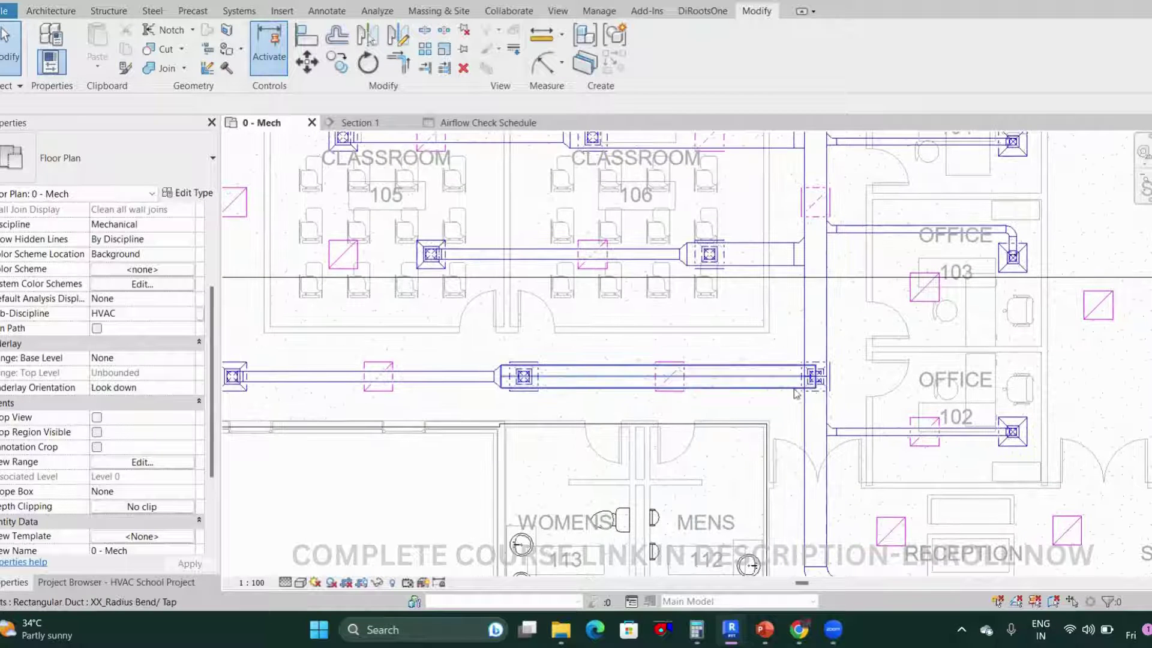
scroll(837, 380, "up", 3)
scroll(834, 375, "up", 2)
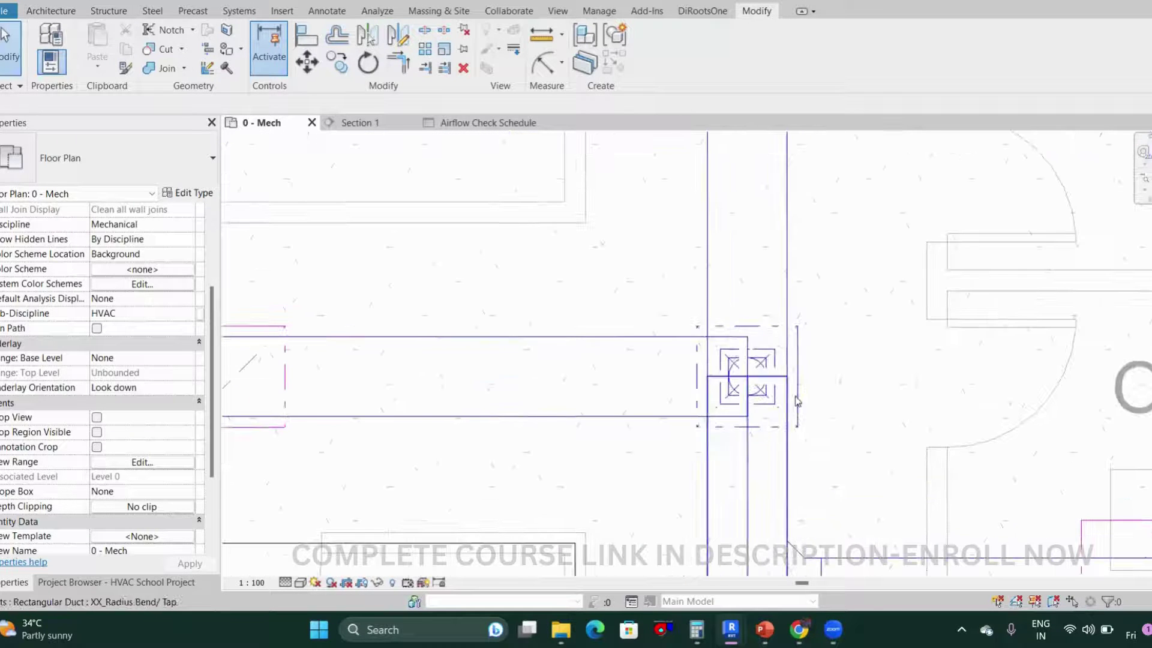
scroll(734, 376, "down", 5)
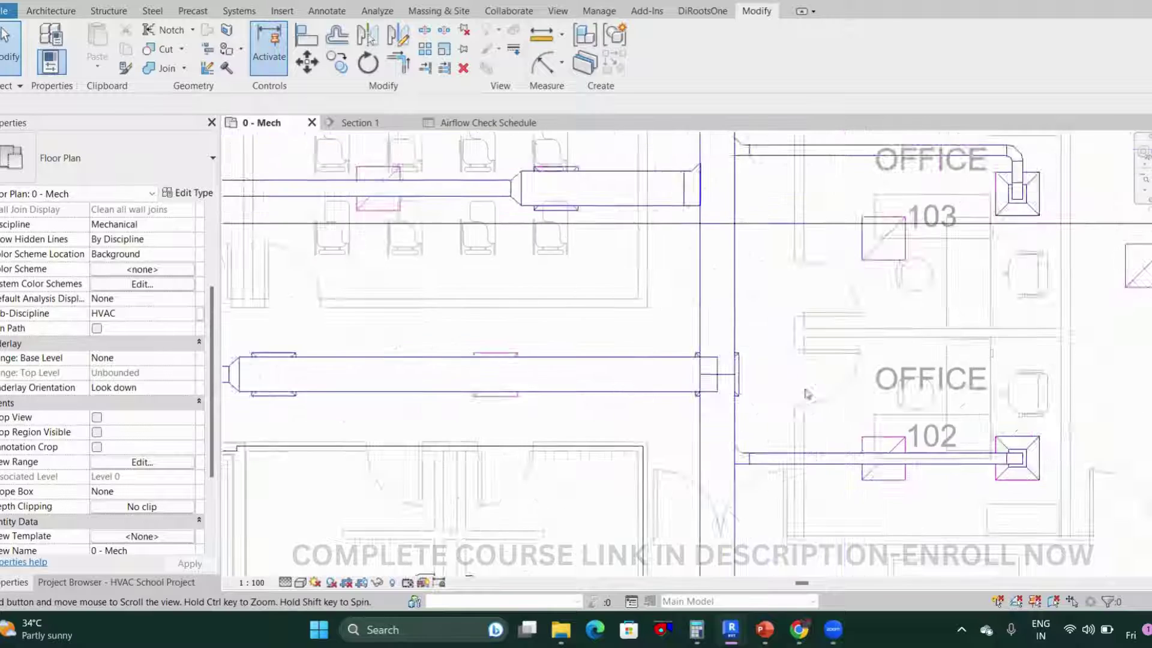
scroll(624, 314, "down", 2)
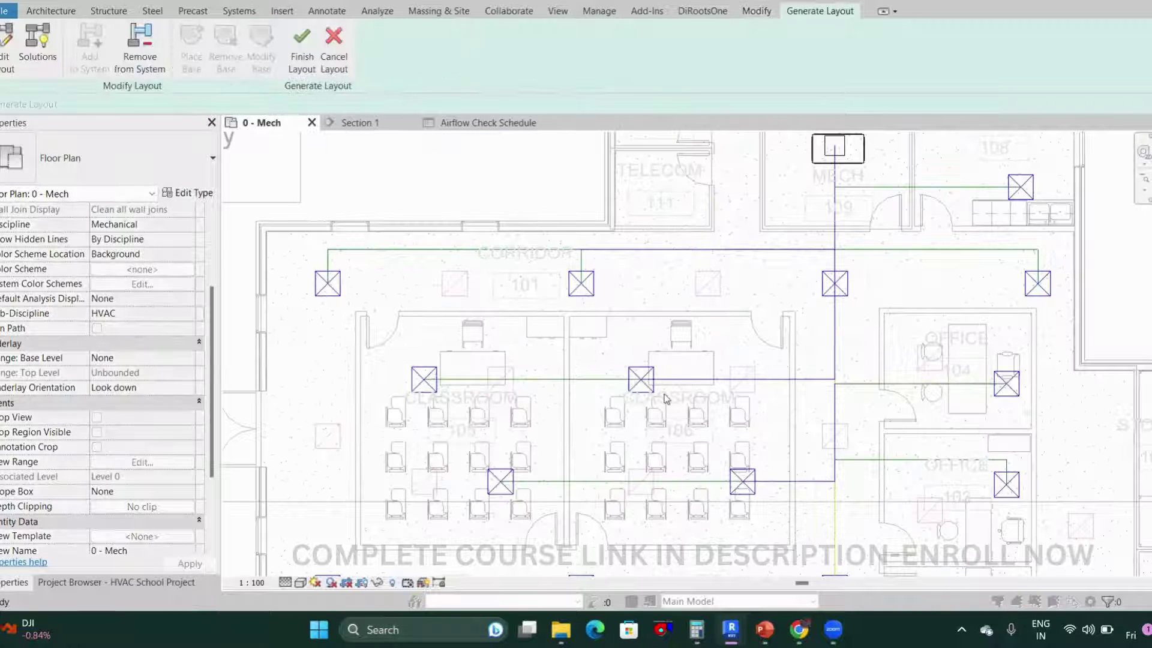
- Edit the layout and move the lower corridor main route up the plan, off its diffusers, to just below the classroom wall
scroll(670, 299, "up", 1)
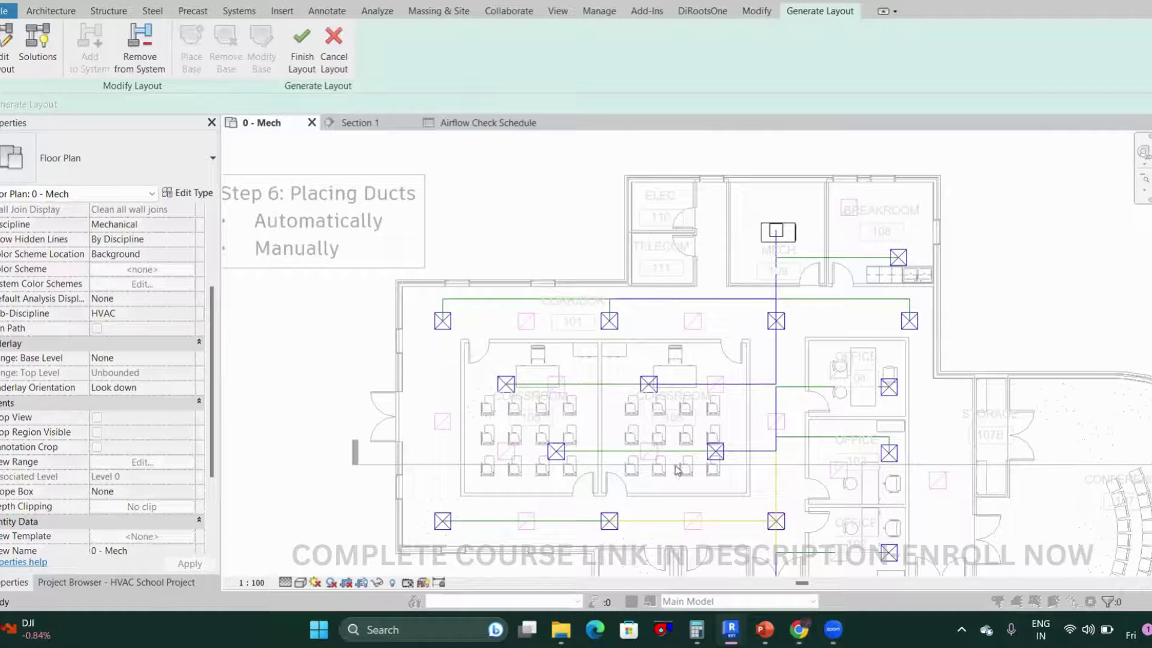
scroll(678, 320, "down", 3)
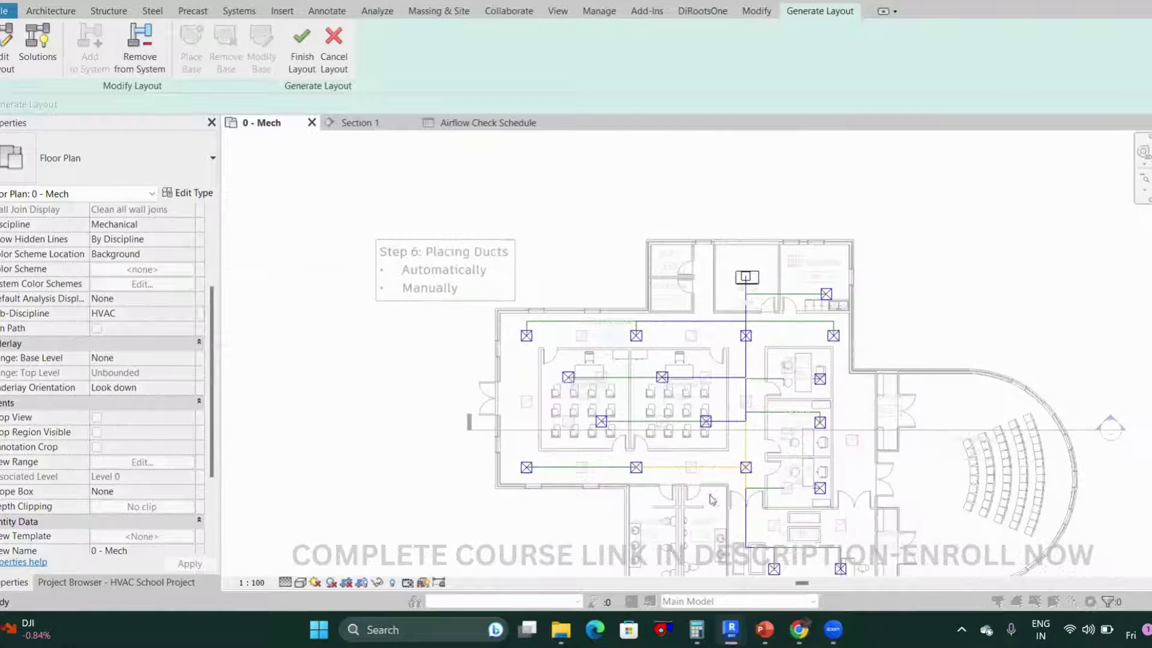
scroll(725, 446, "up", 5)
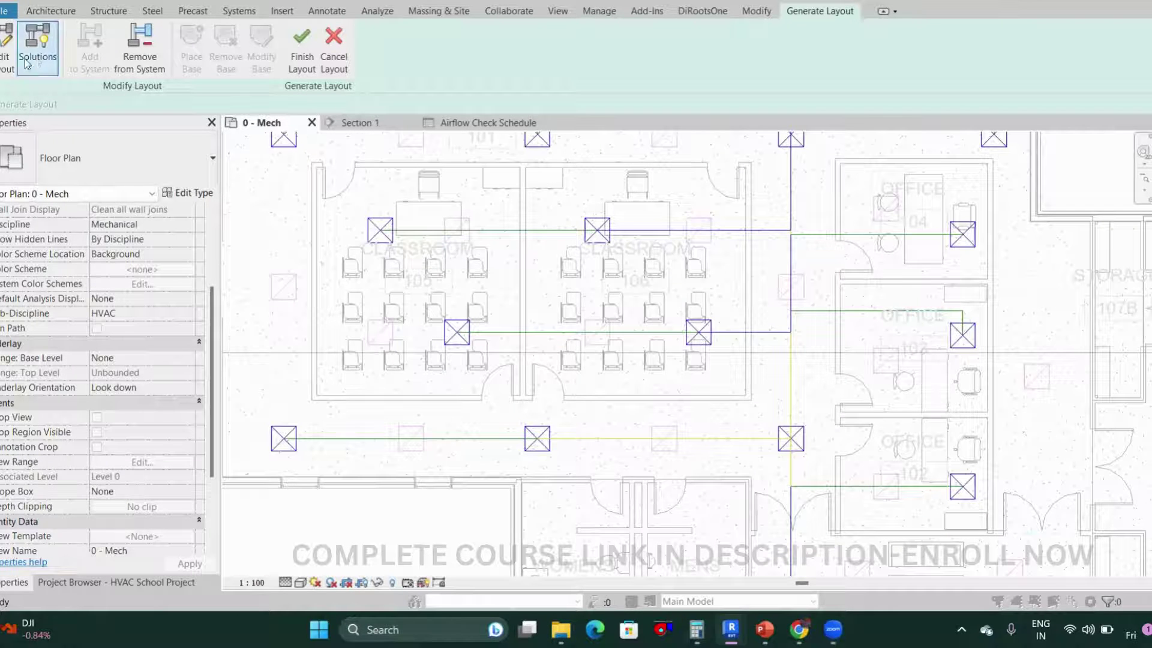
left_click(6, 45)
left_click(666, 441)
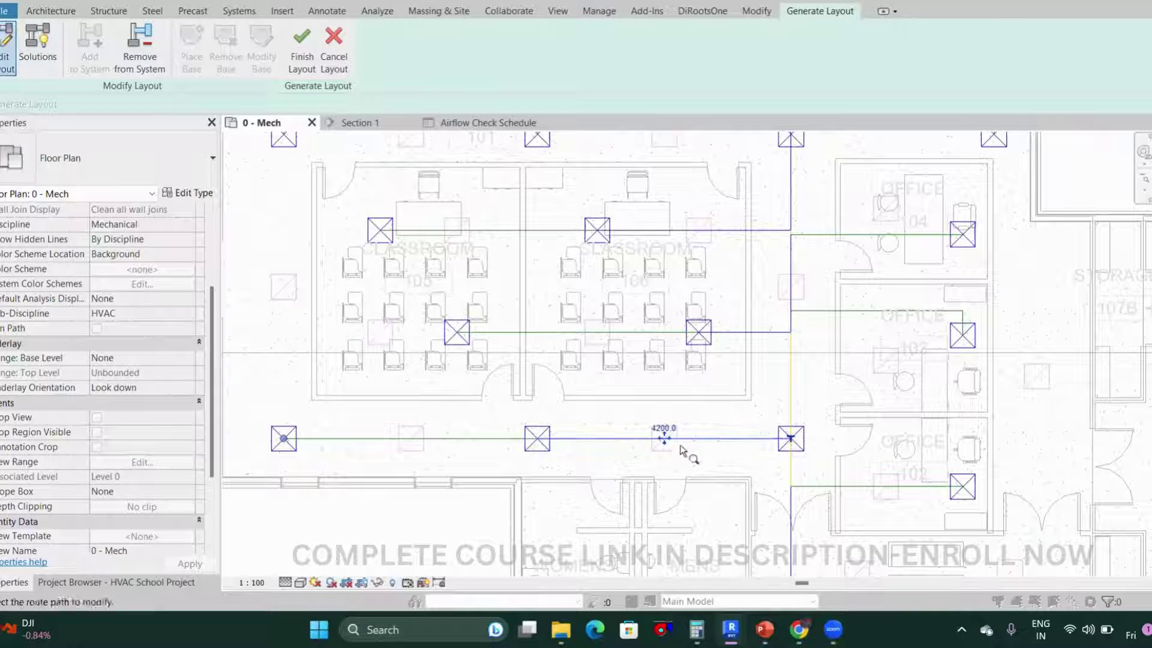
left_click_drag(664, 438, 664, 416)
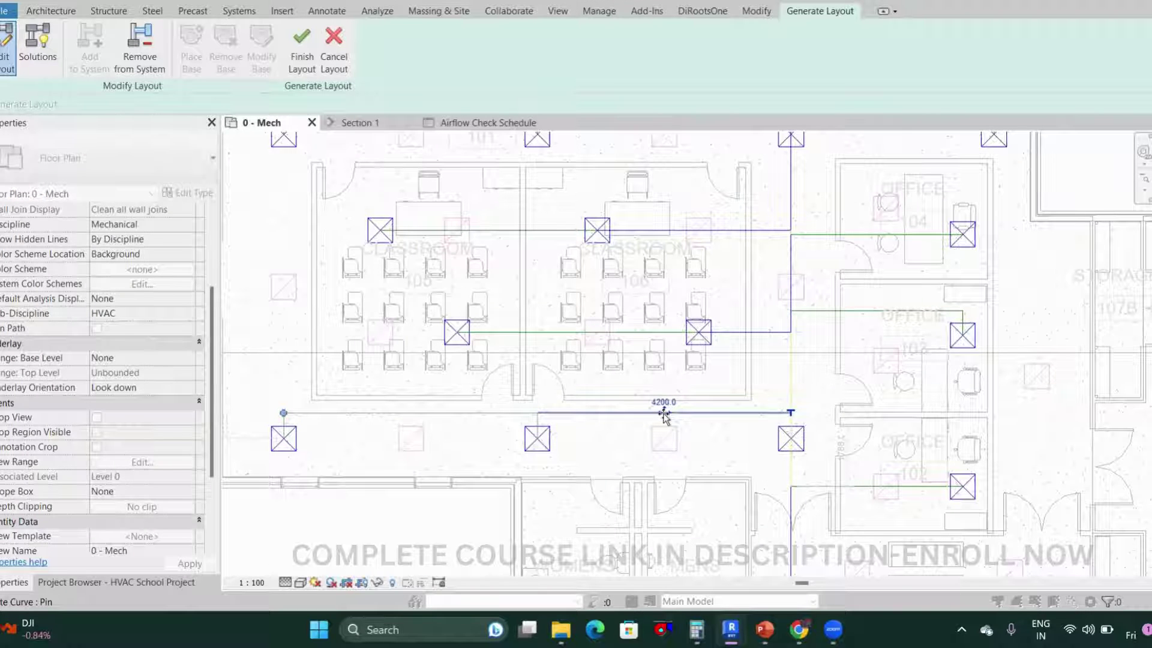
- Finish the layout to generate the ducts, and examine the connection of the lower corridor duct to its middle diffuser
left_click(731, 446)
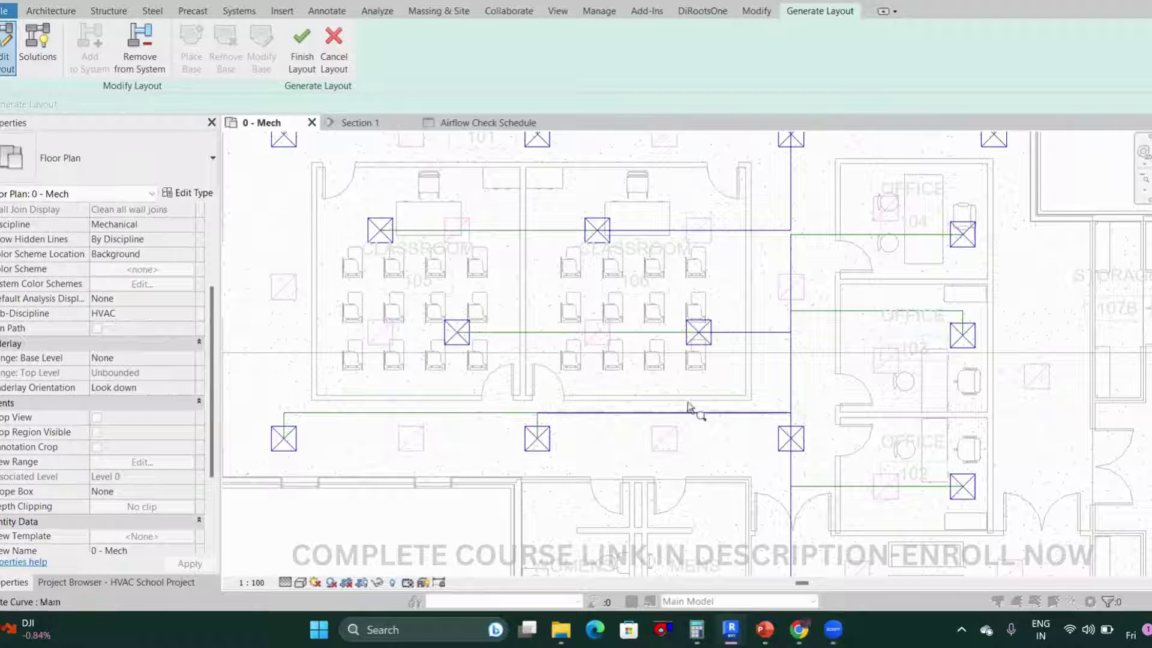
left_click(303, 57)
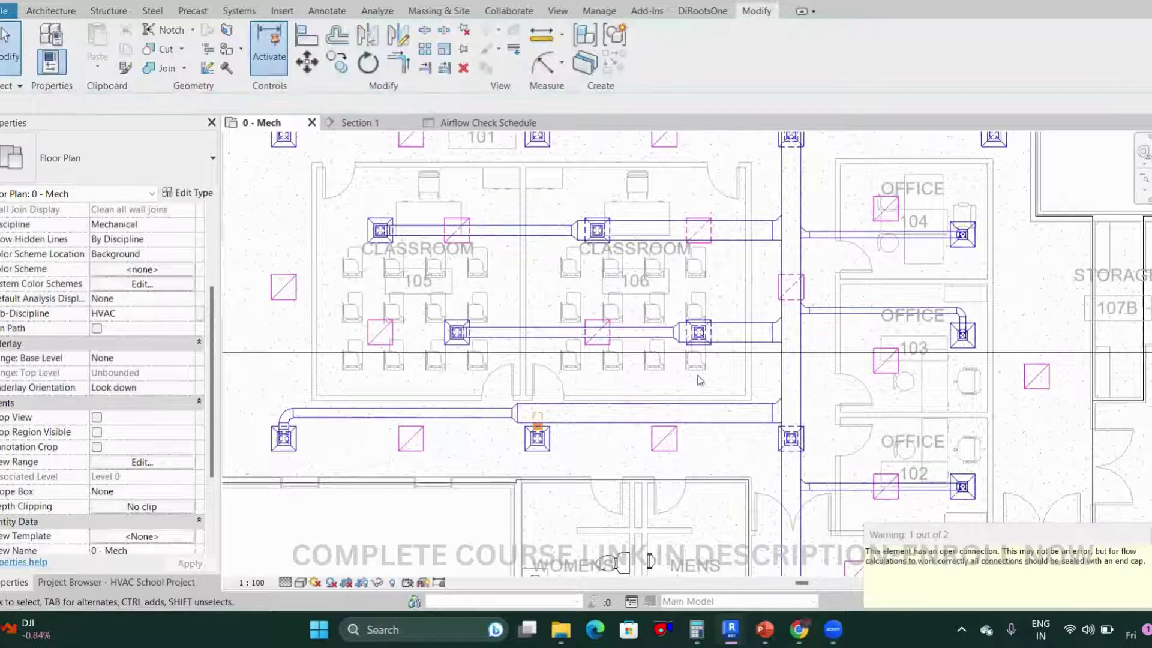
scroll(538, 435, "up", 5)
scroll(534, 430, "up", 2)
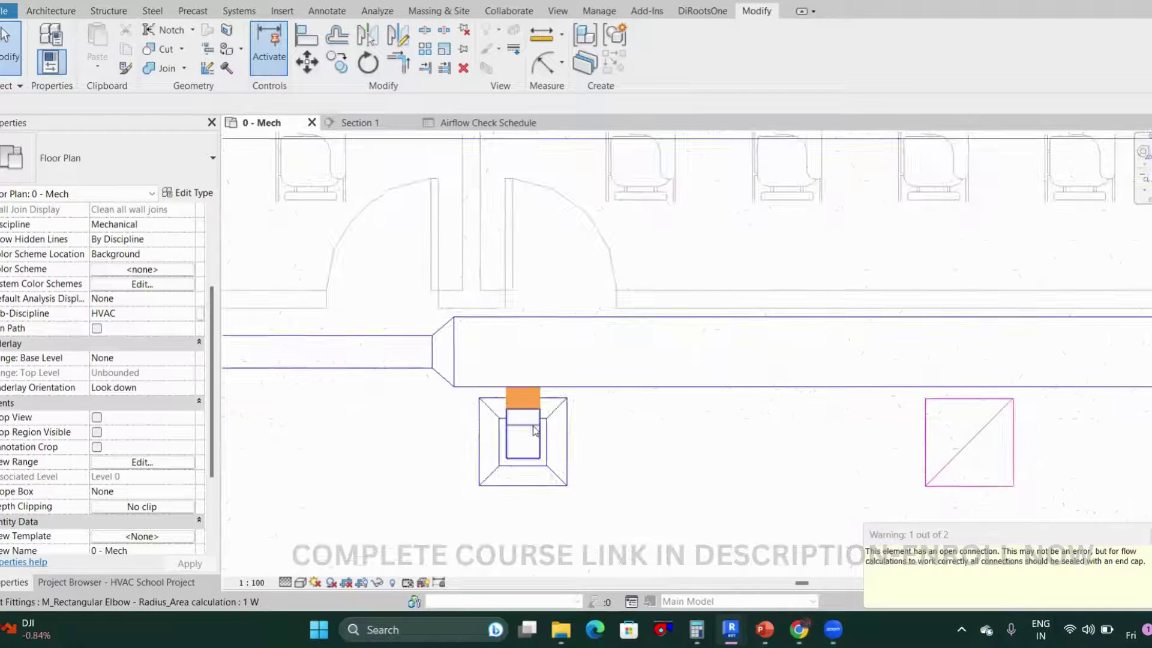
scroll(564, 393, "up", 2)
scroll(564, 393, "down", 4)
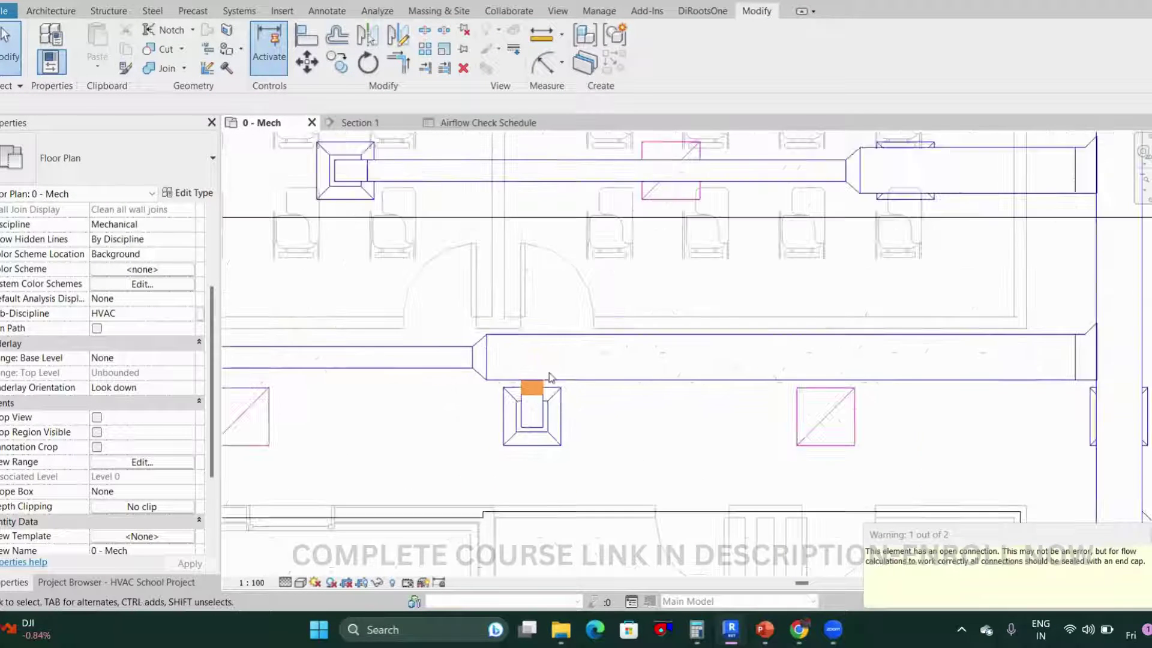
scroll(625, 404, "down", 2)
scroll(627, 406, "down", 4)
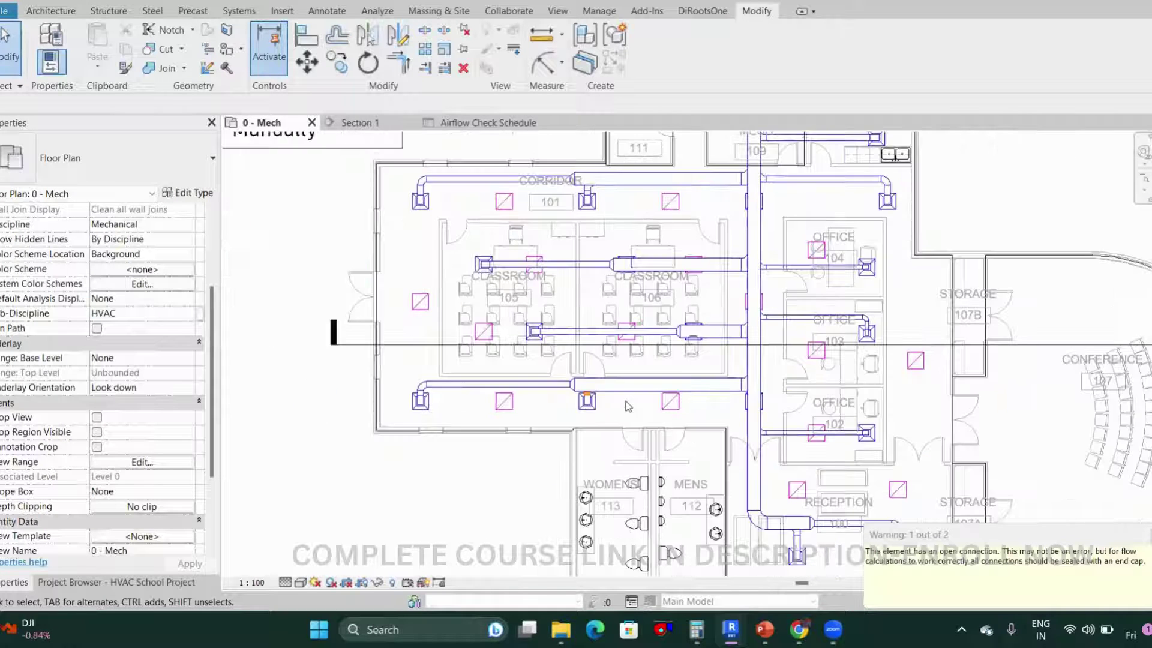
- Inspect the size and flow properties of the upper corridor main duct and of the two diffusers it feeds in Corridor 101
scroll(757, 225, "up", 4)
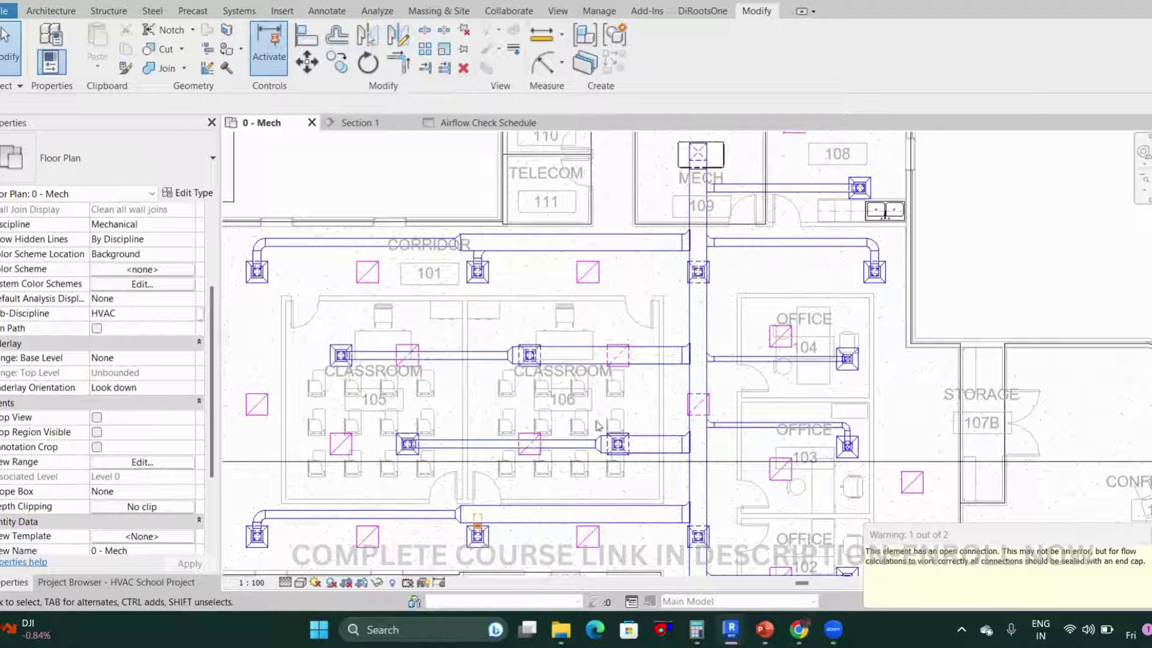
scroll(757, 368, "down", 3)
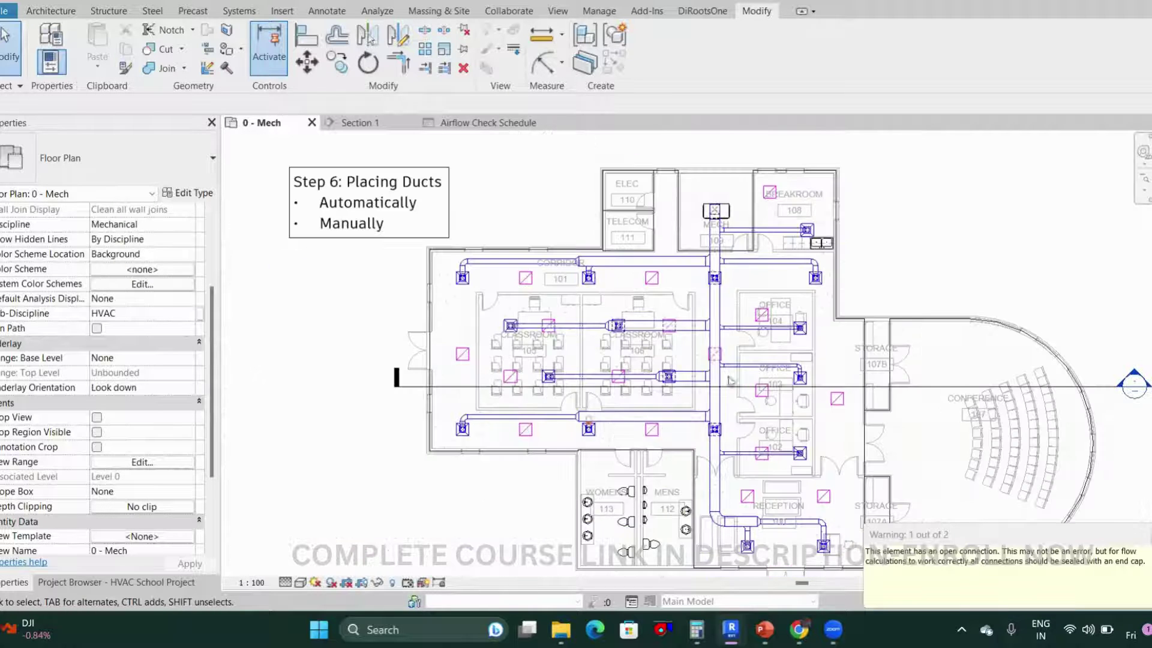
middle_click_drag(781, 492, 685, 458)
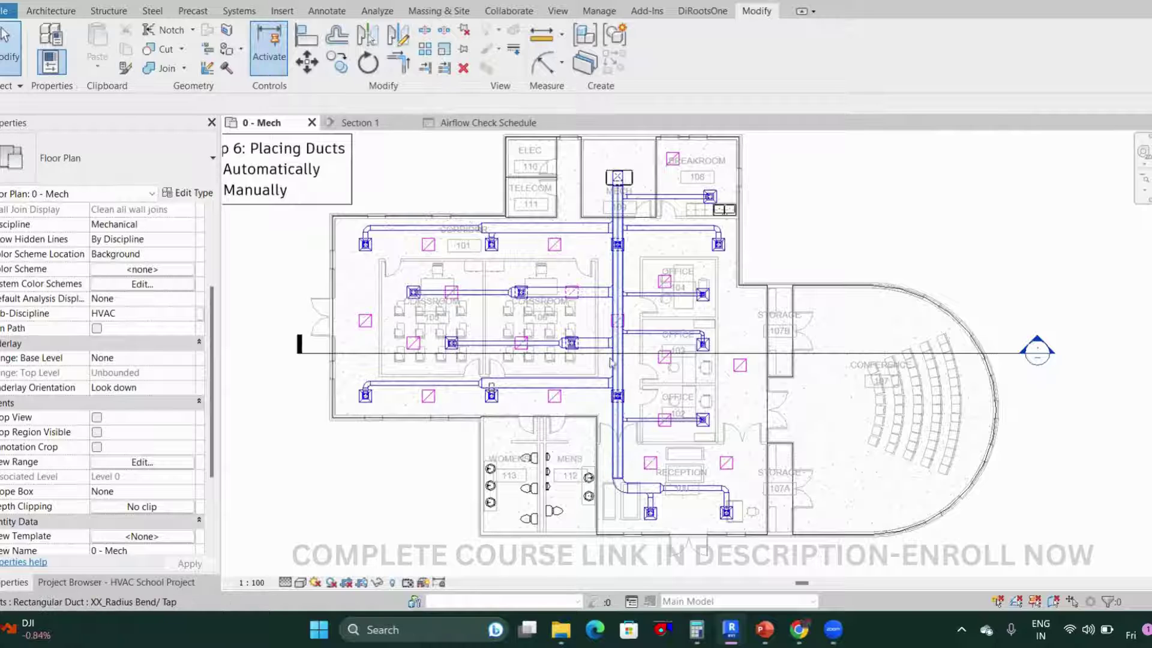
scroll(693, 403, "down", 1)
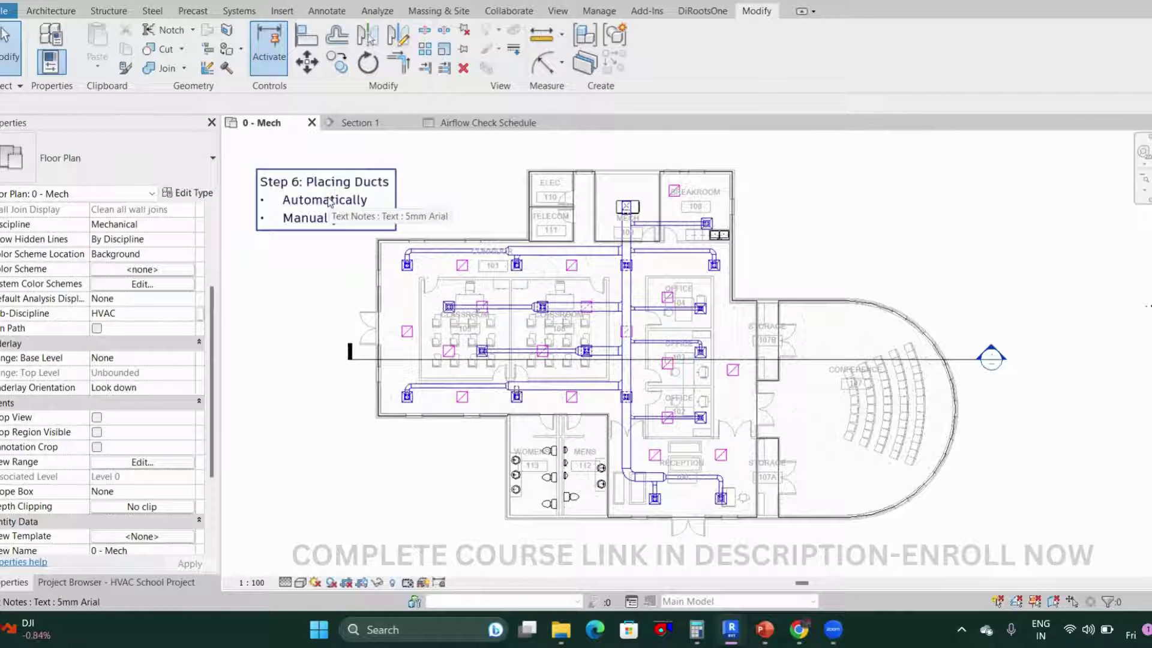
scroll(636, 227, "up", 4)
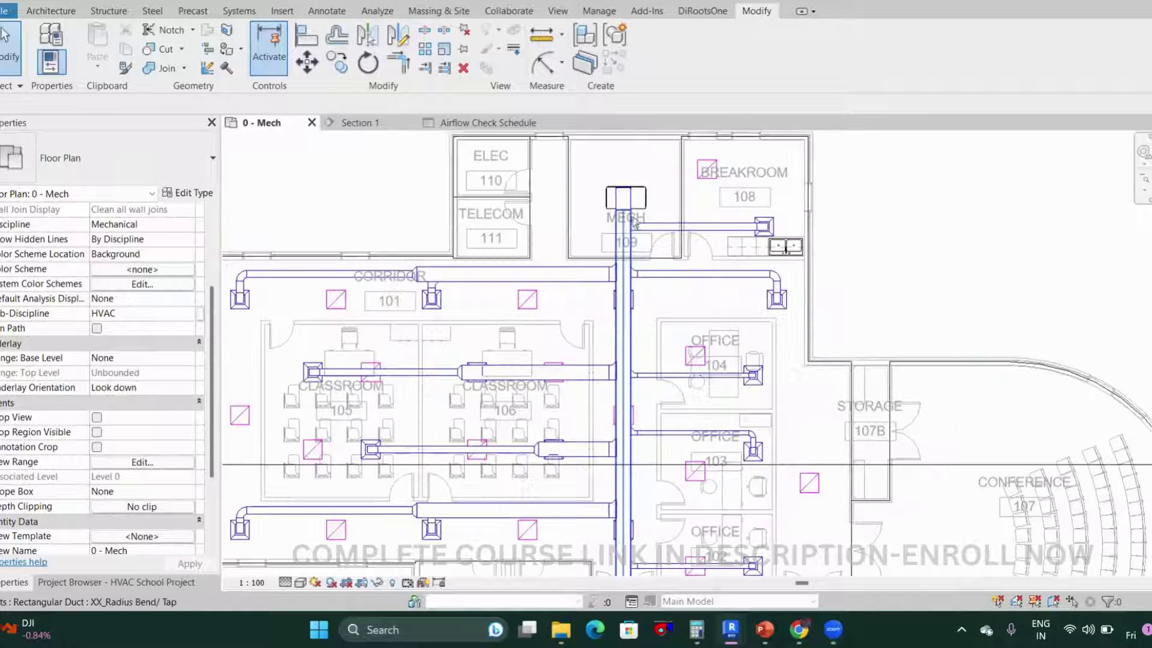
scroll(688, 254, "down", 2)
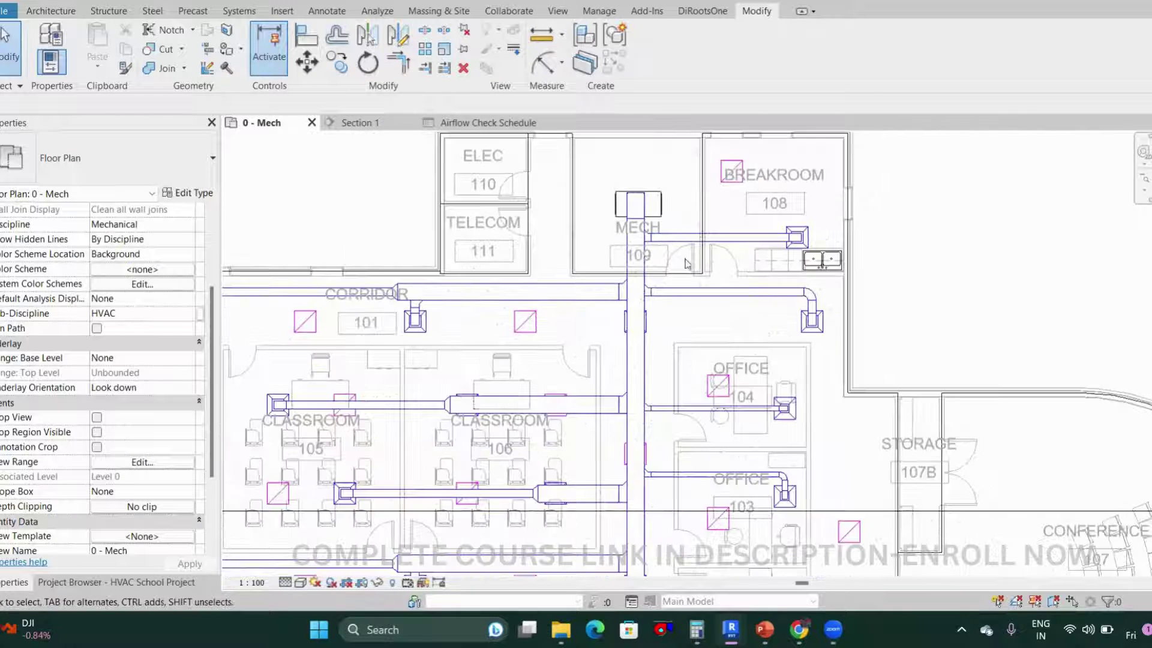
left_click(612, 306)
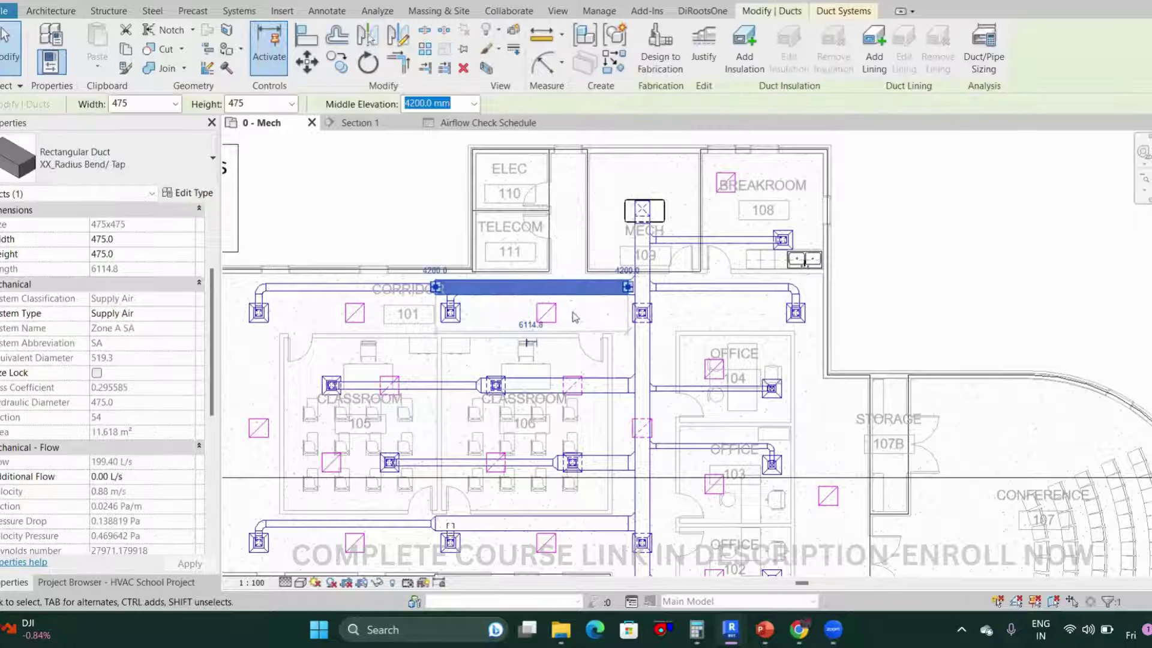
middle_click_drag(269, 342, 355, 359)
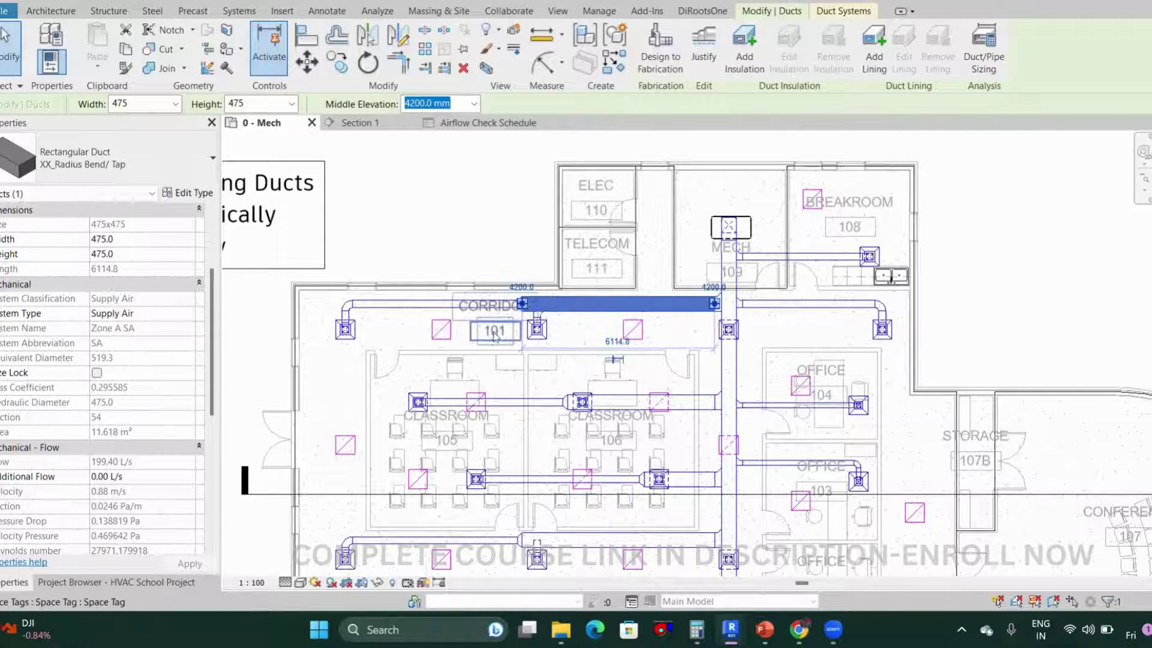
scroll(536, 329, "up", 2)
left_click(534, 325)
scroll(535, 326, "up", 1)
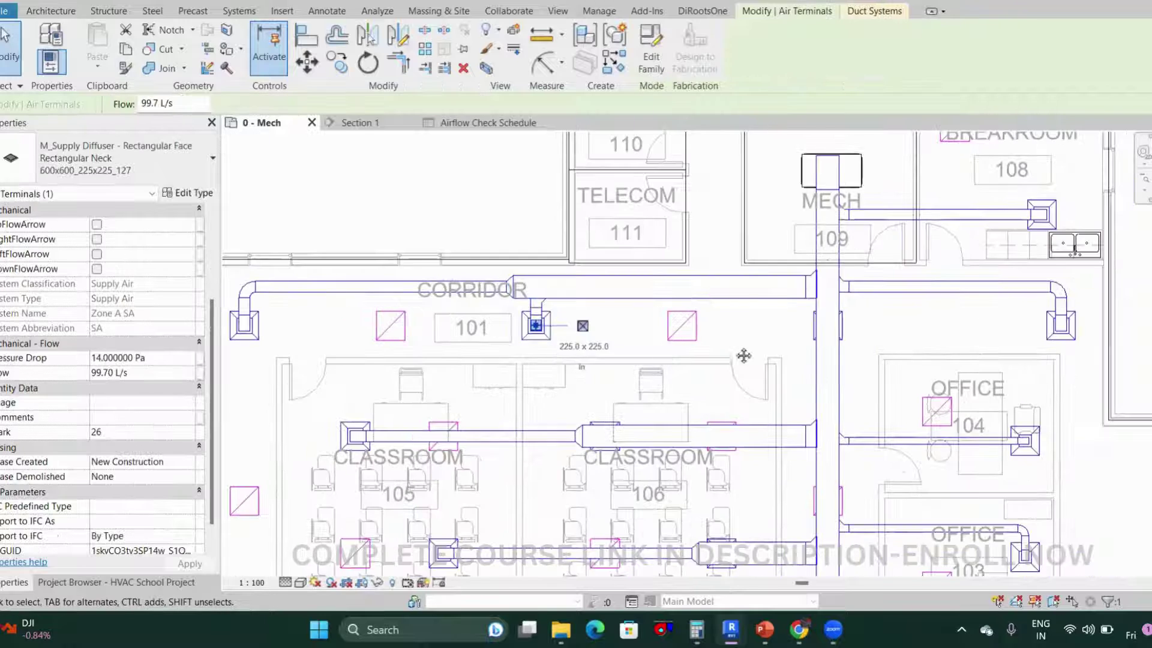
middle_click_drag(546, 358, 744, 356)
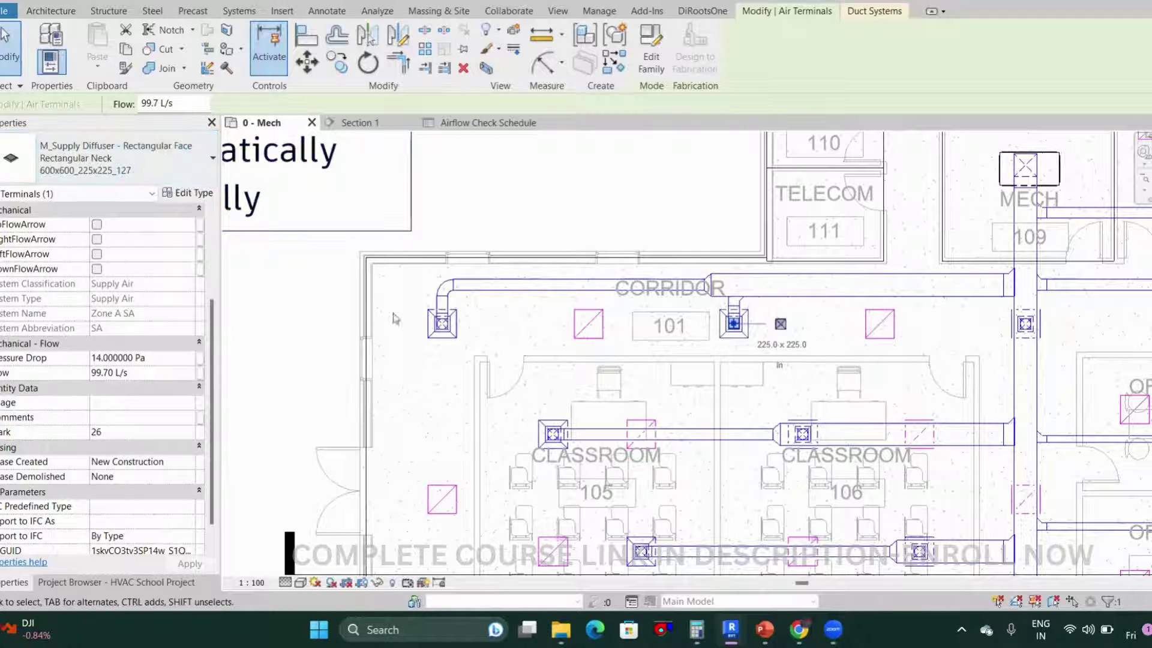
left_click(443, 324, "ctrl")
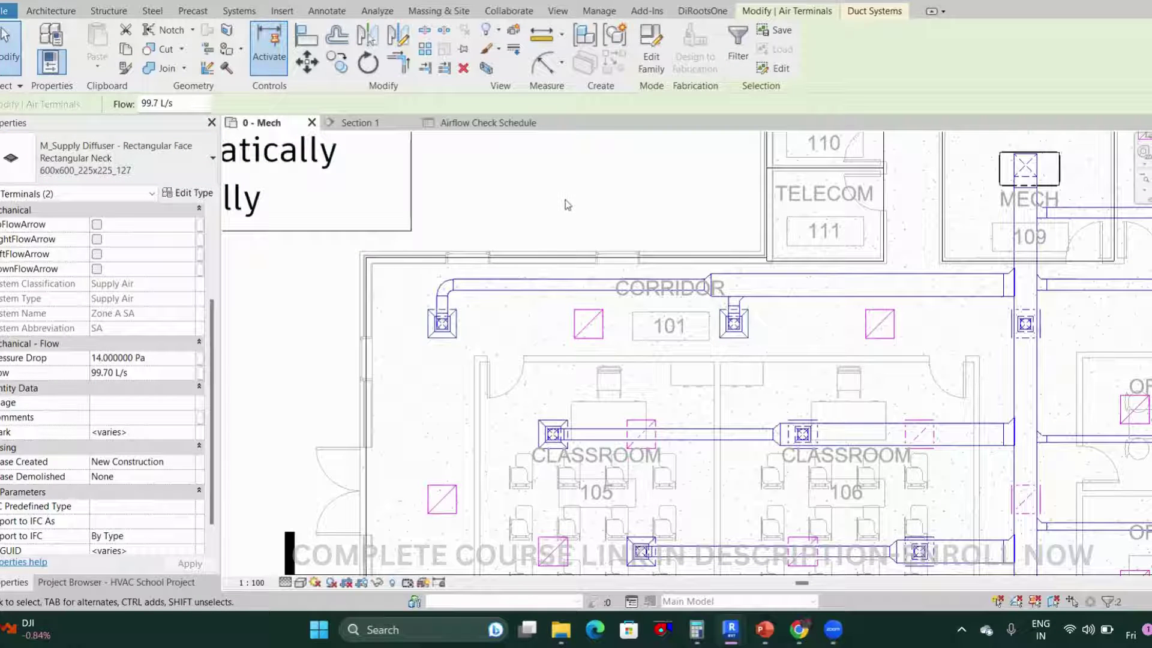
key("Escape")
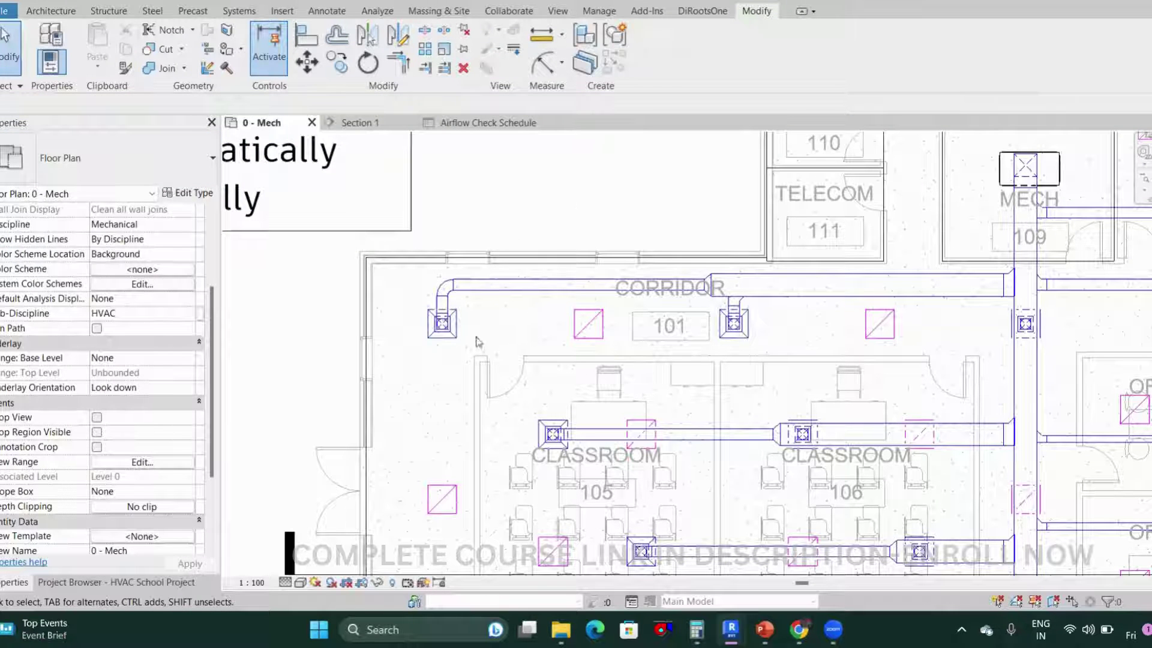
left_click(906, 311)
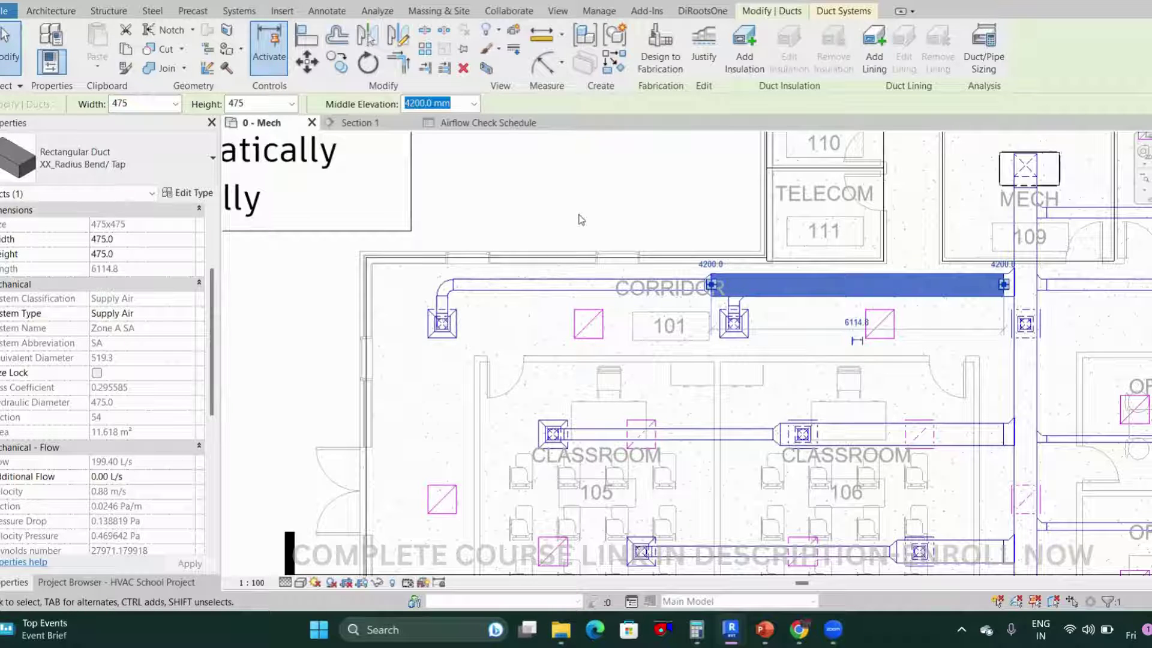
- Move the "Step 6: Placing Ducts" text note slightly up and away from the building plan
scroll(737, 340, "down", 2)
middle_click_drag(736, 340, 582, 334)
mouse_move(747, 449)
middle_mouse_down()
mouse_move(738, 405)
mouse_move(698, 384)
middle_mouse_up()
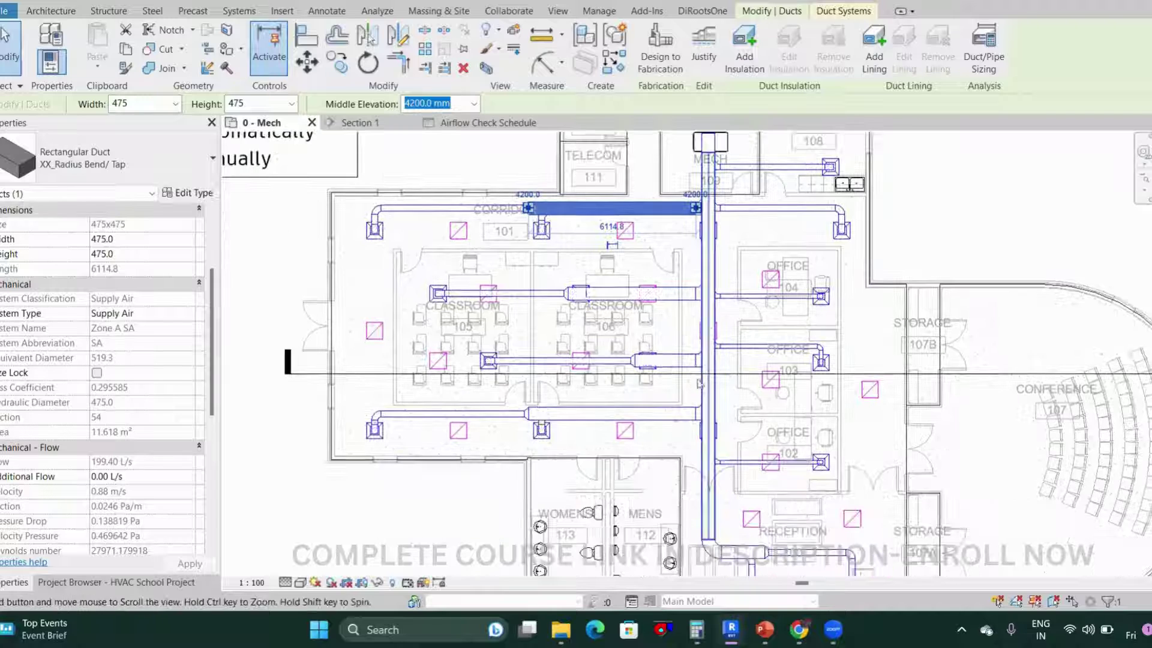
middle_click_drag(634, 467, 615, 425)
scroll(602, 506, "down", 2)
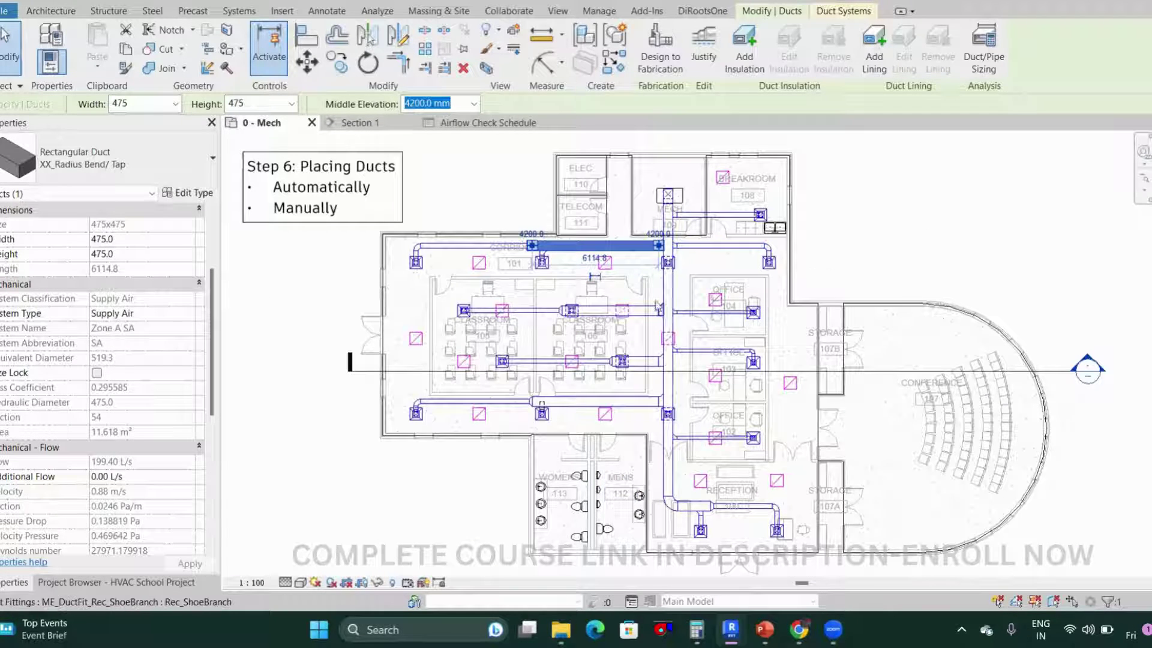
scroll(656, 303, "down", 2)
left_click(553, 227)
left_click(372, 230)
left_click_drag(336, 183, 284, 169)
left_click(442, 200)
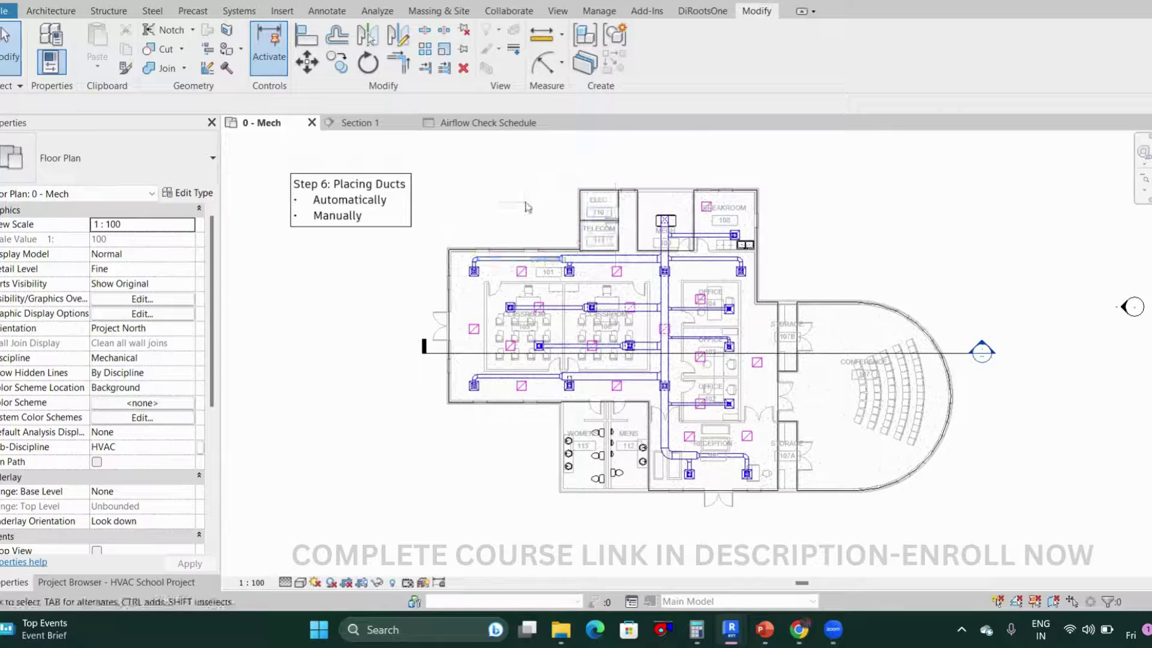
- Undo the text note move and the duct generation, returning to the editable supply layout
key("ctrl+z")
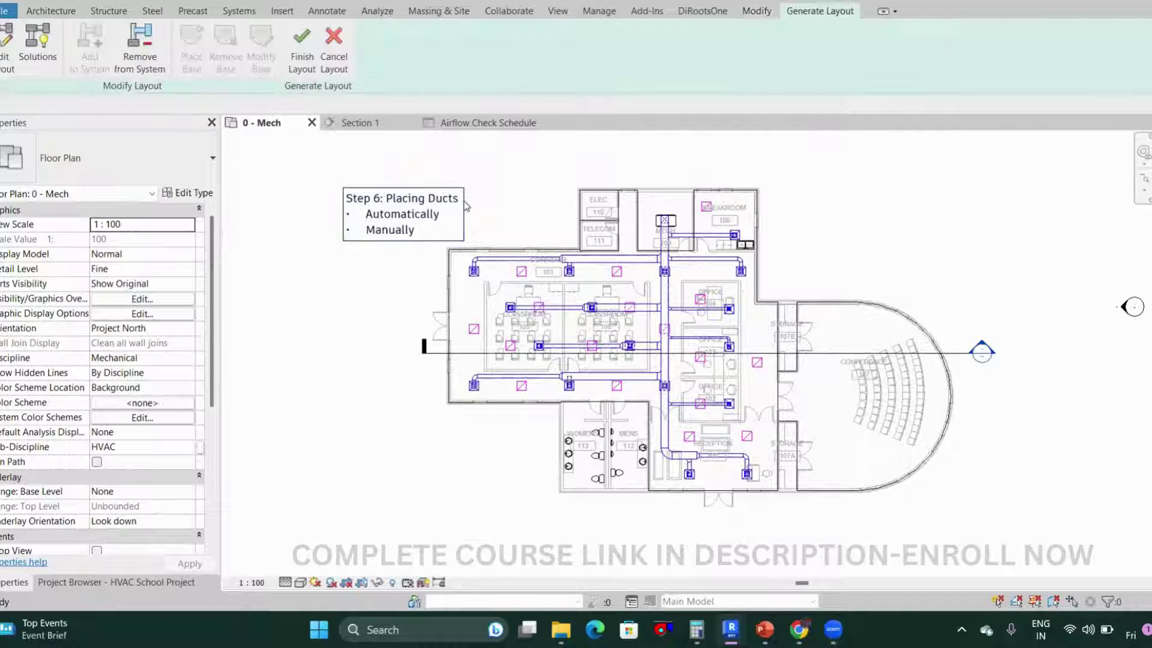
scroll(584, 397, "up", 5)
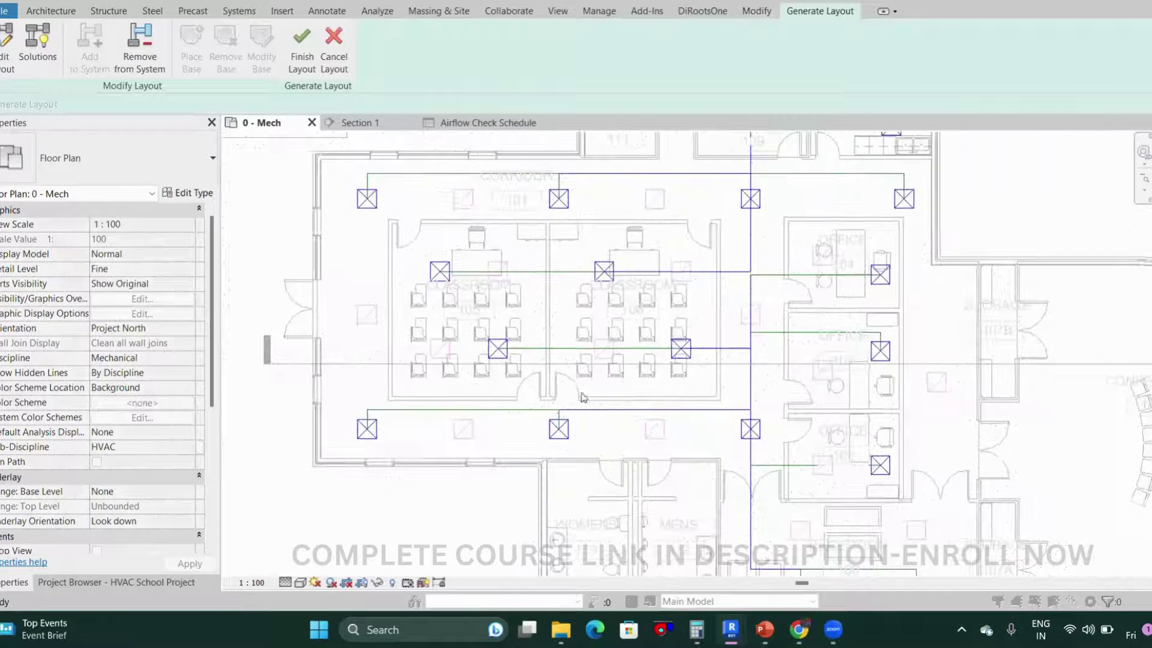
scroll(624, 400, "down", 3)
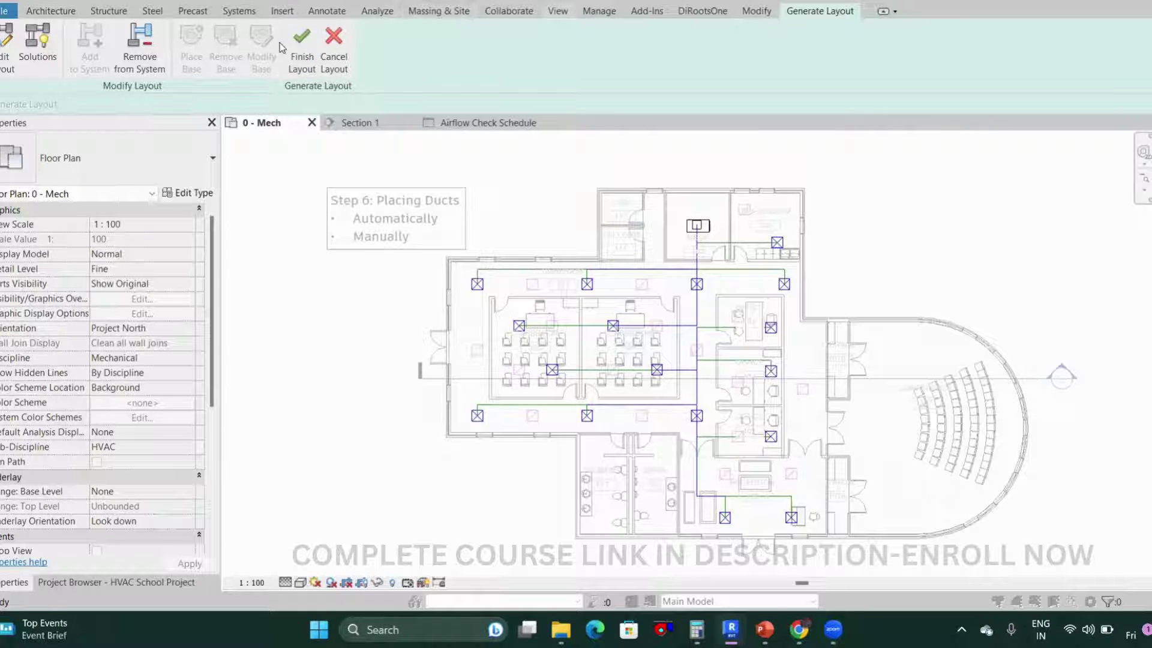
- Open the default 3D view and close the section and schedule views, keeping only the 0 - Mech plan beside it
left_click(558, 11)
left_click(420, 42)
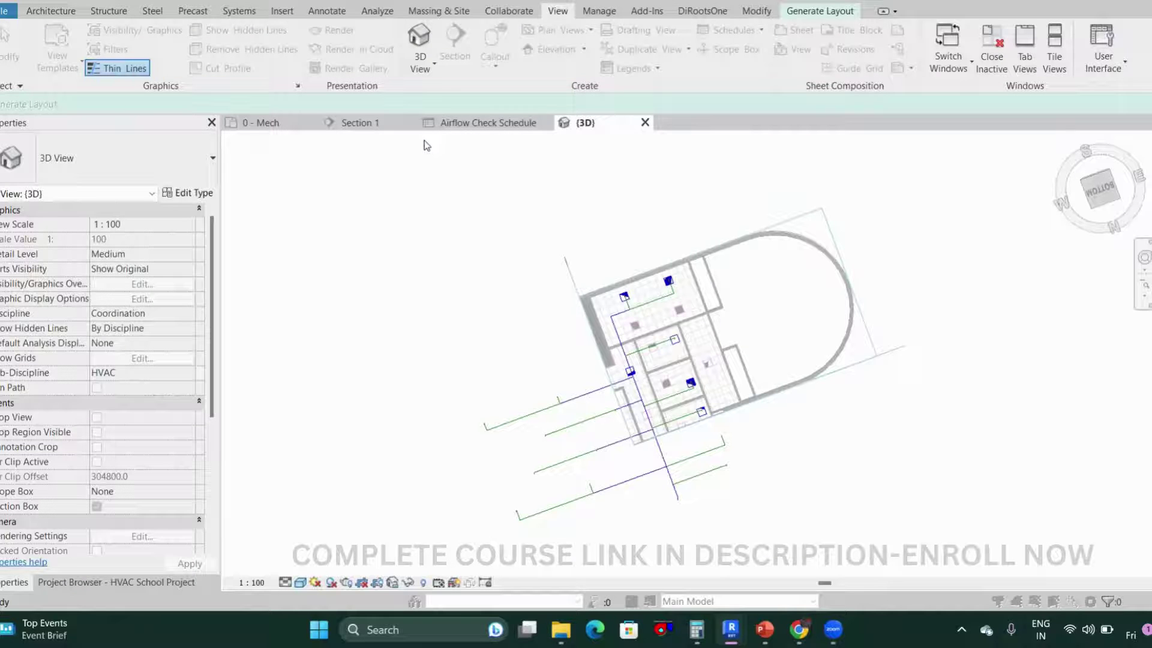
left_click(409, 124)
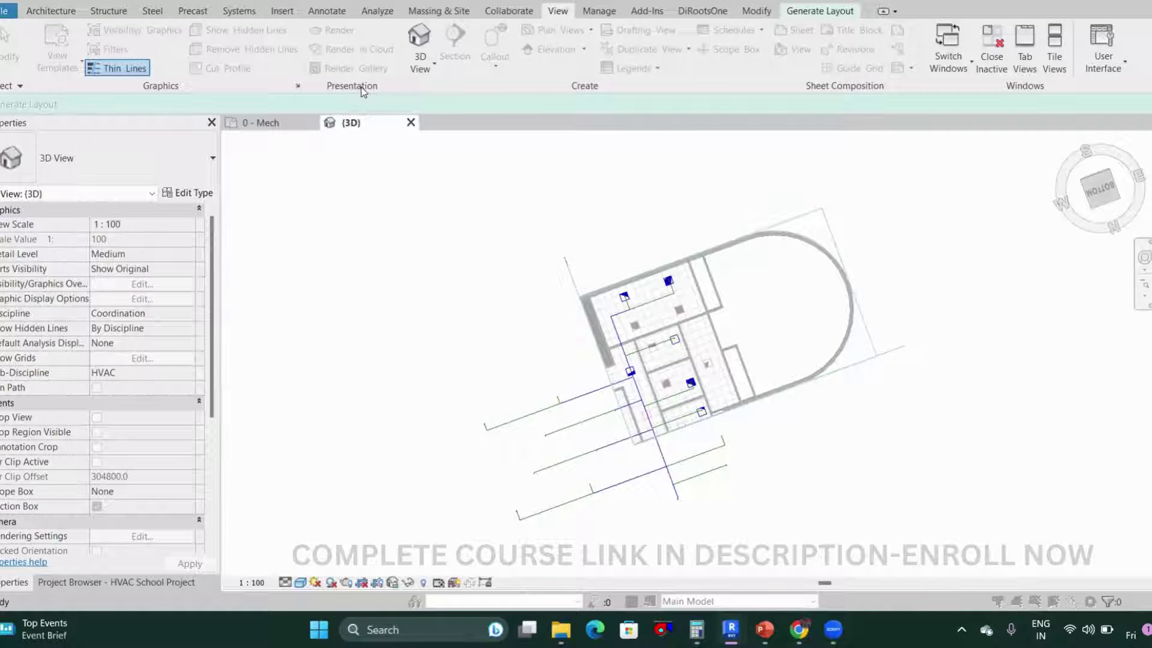
- Finish the supply layout from the 3D view to generate the ducts
left_click(831, 13)
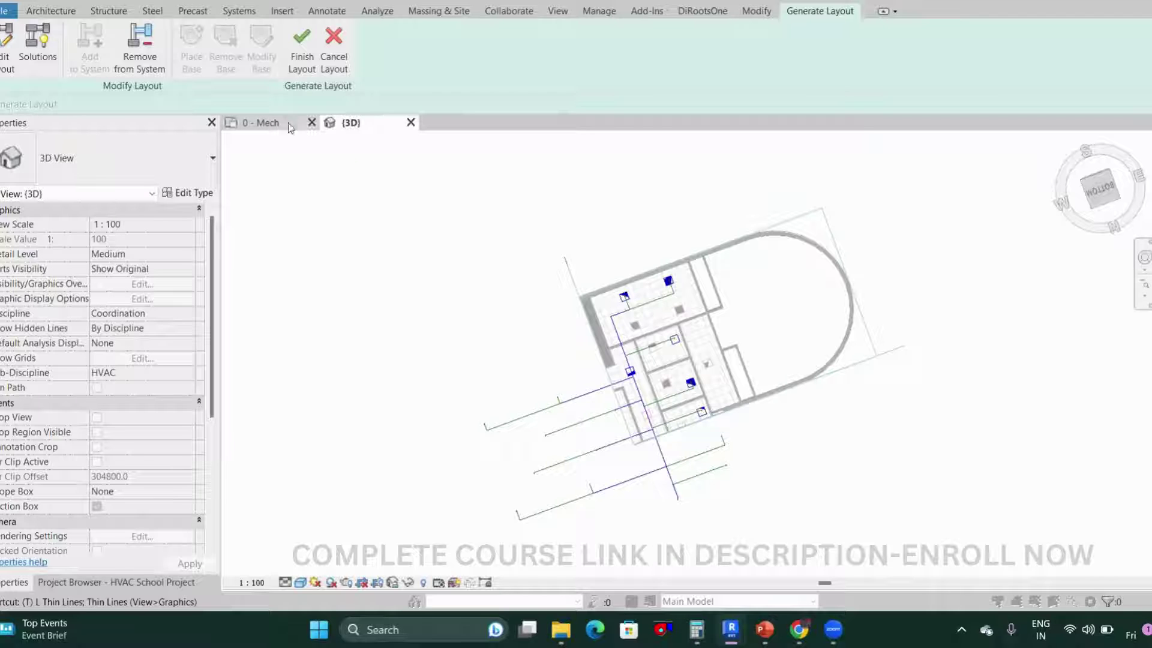
left_click(298, 68)
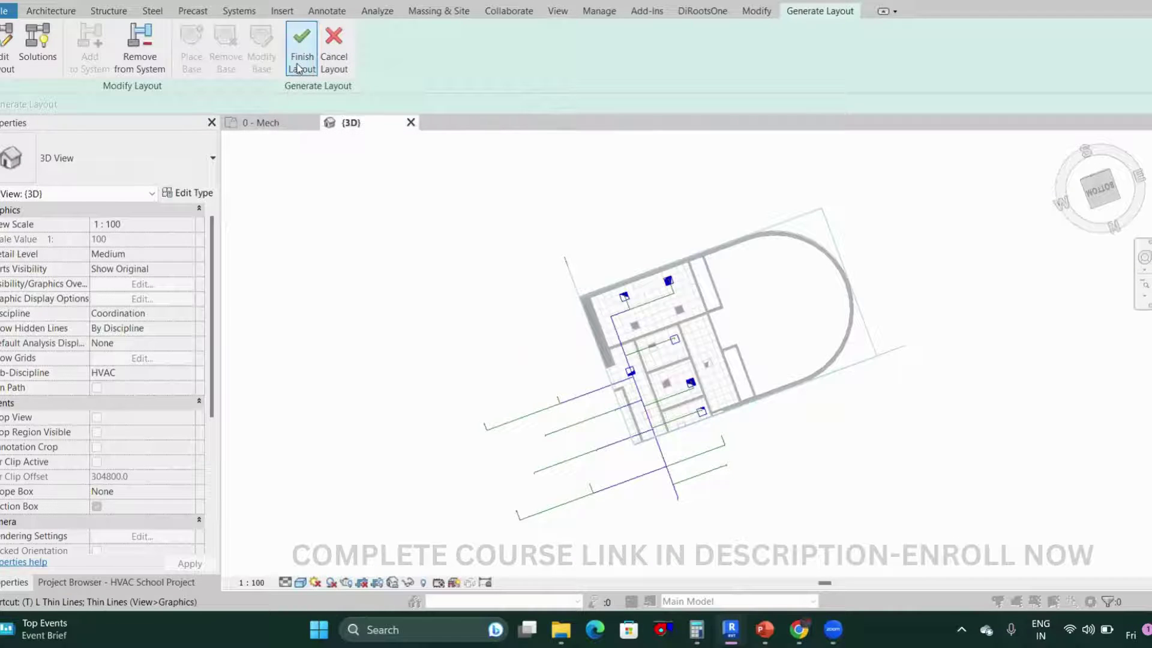
left_click(298, 68)
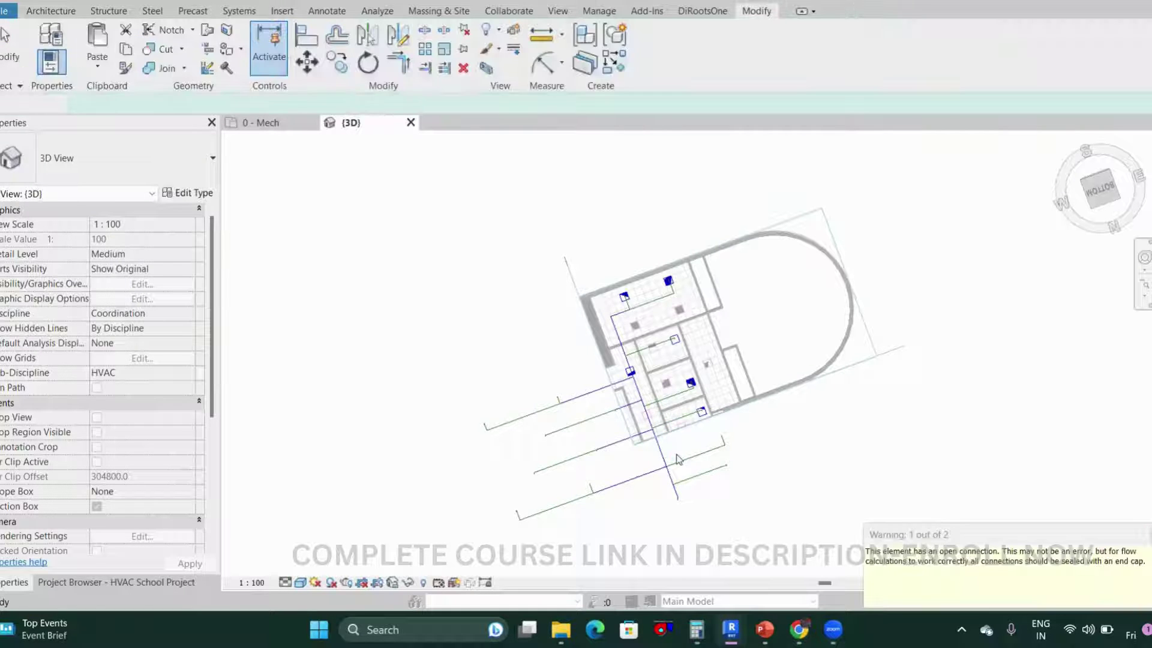
- Turn off the section box of the 3D view to uncover the whole building
scroll(677, 453, "up", 3)
middle_click_drag(676, 444, 692, 246, "shift")
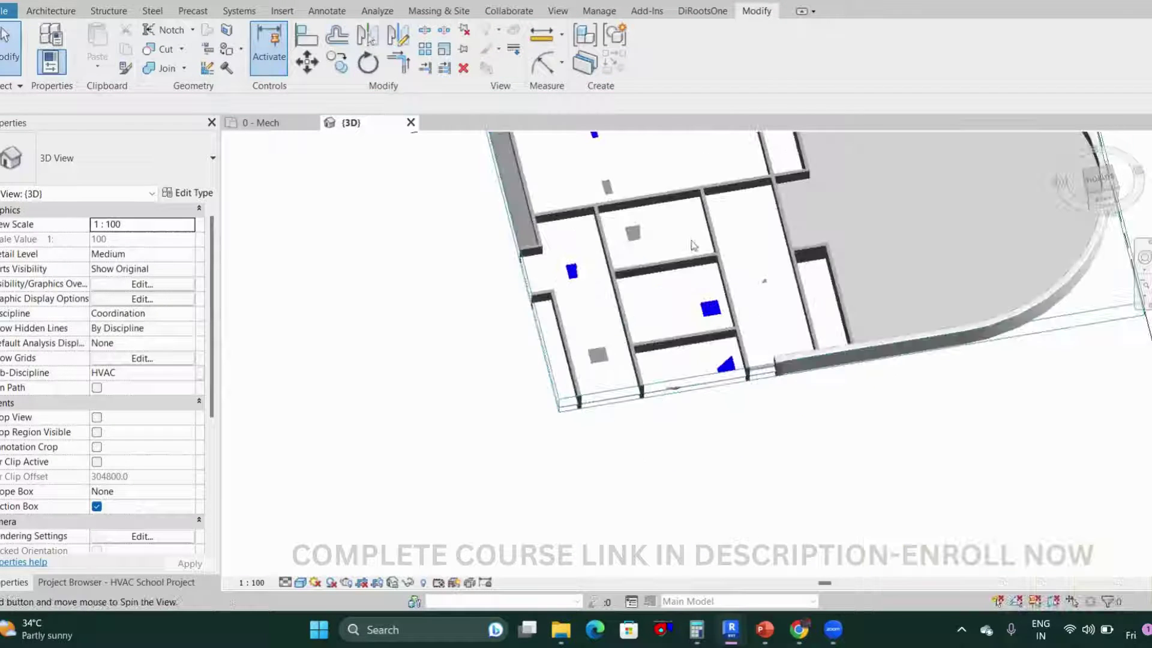
scroll(669, 391, "down", 5)
scroll(96, 450, "down", 5)
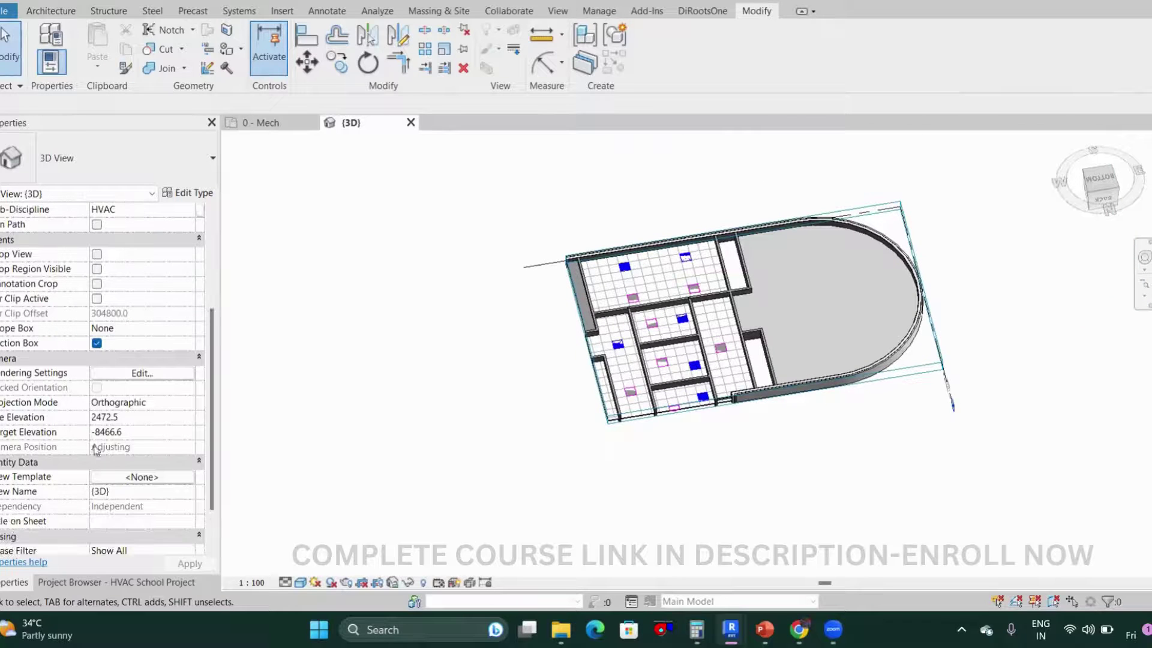
left_click(96, 343)
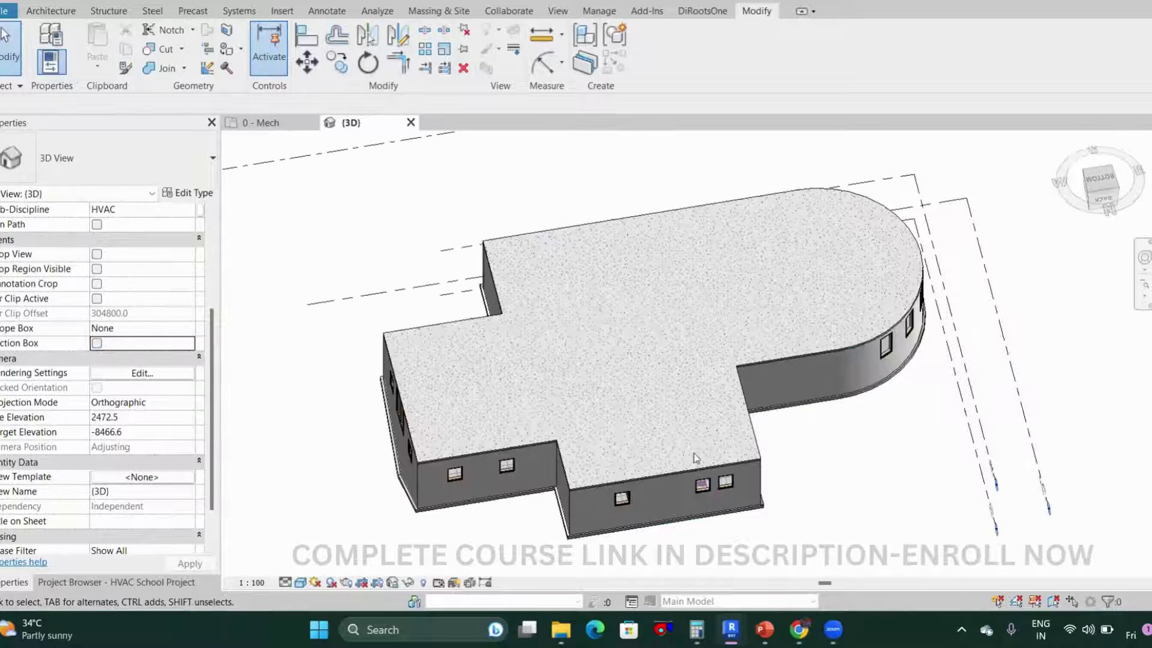
- Reset the 3D view to its home orientation and turn the building to a frontal corner view from above
middle_click_drag(694, 458, 750, 414, "shift")
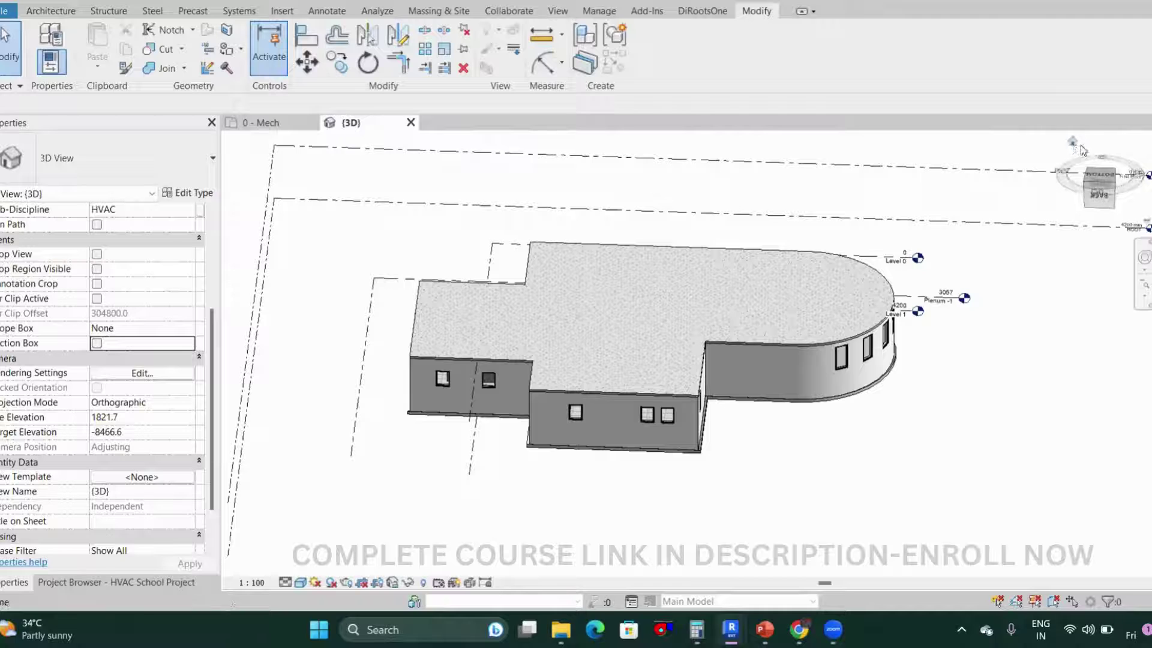
left_click(1078, 147)
middle_click_drag(718, 351, 780, 462, "shift")
left_click_drag(784, 470, 933, 501)
key("Escape")
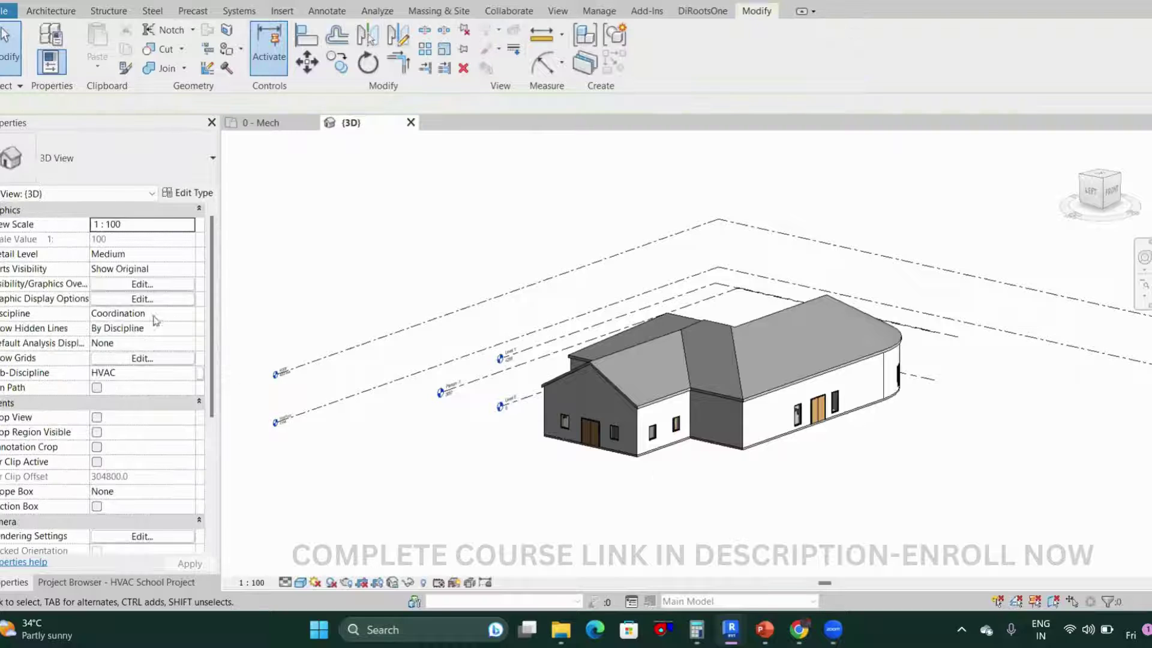
- Set the 3D view's discipline to Mechanical
left_click(156, 321)
left_click(188, 313)
left_click(190, 355)
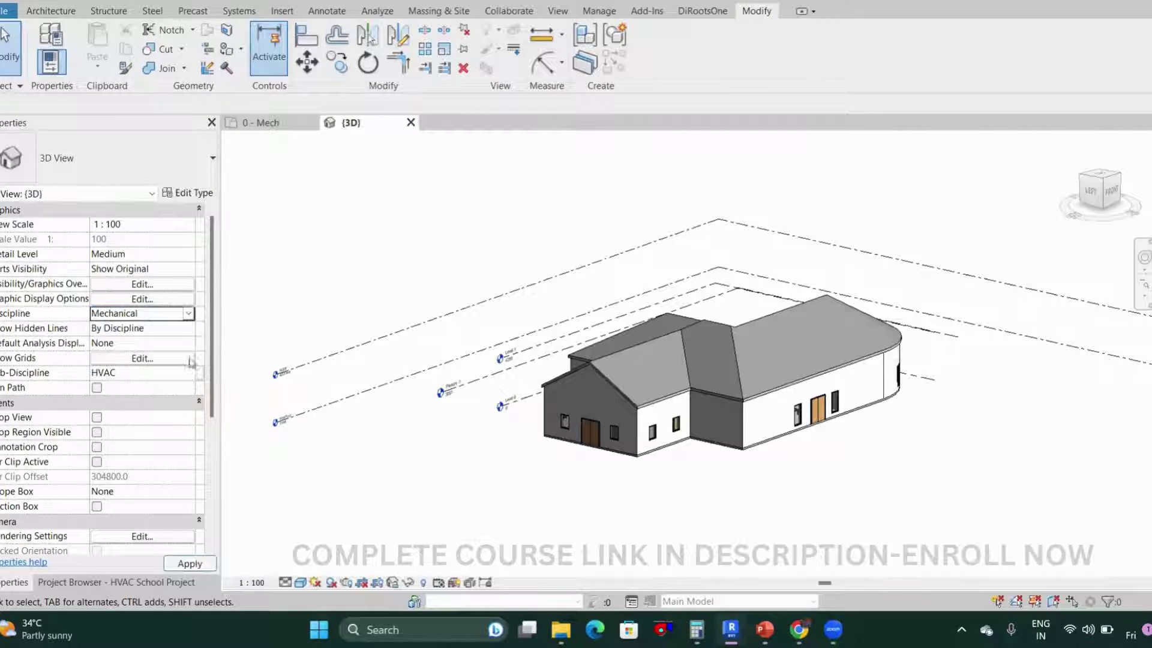
- Examine the generated supply ducts in 3D around the air handling unit's riser and select the adjoining main duct segment
scroll(722, 386, "up", 3)
middle_click_drag(695, 498, 617, 450, "shift")
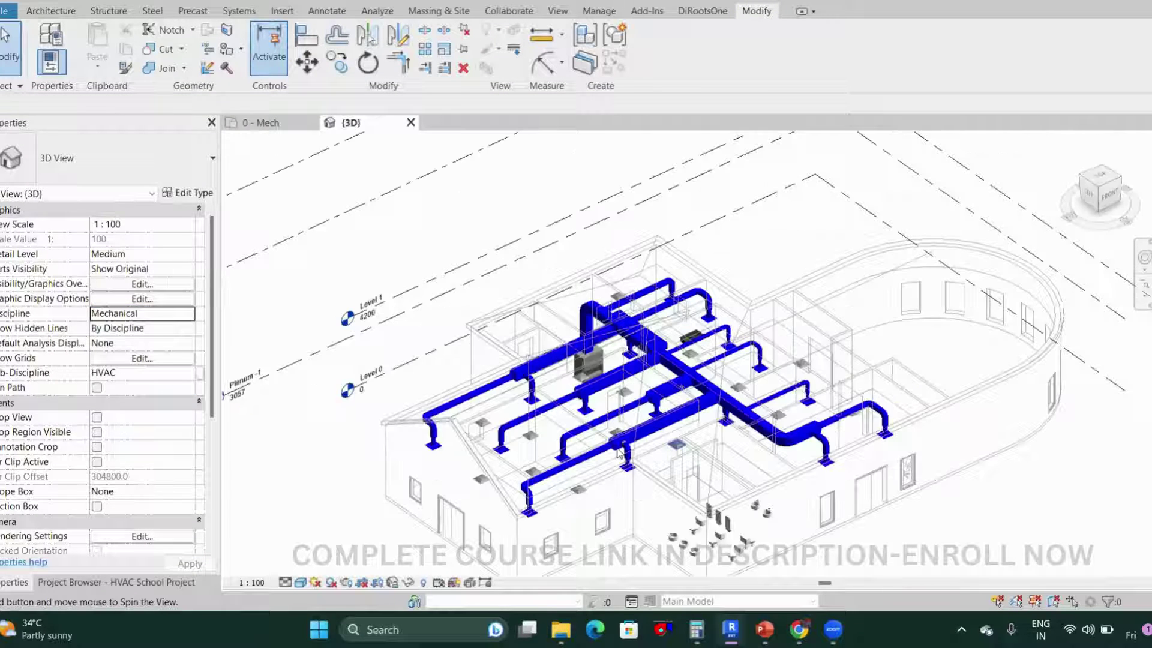
scroll(621, 453, "up", 3)
middle_click_drag(605, 506, 713, 523, "shift")
middle_click_drag(560, 481, 570, 420, "shift")
scroll(576, 394, "up", 3)
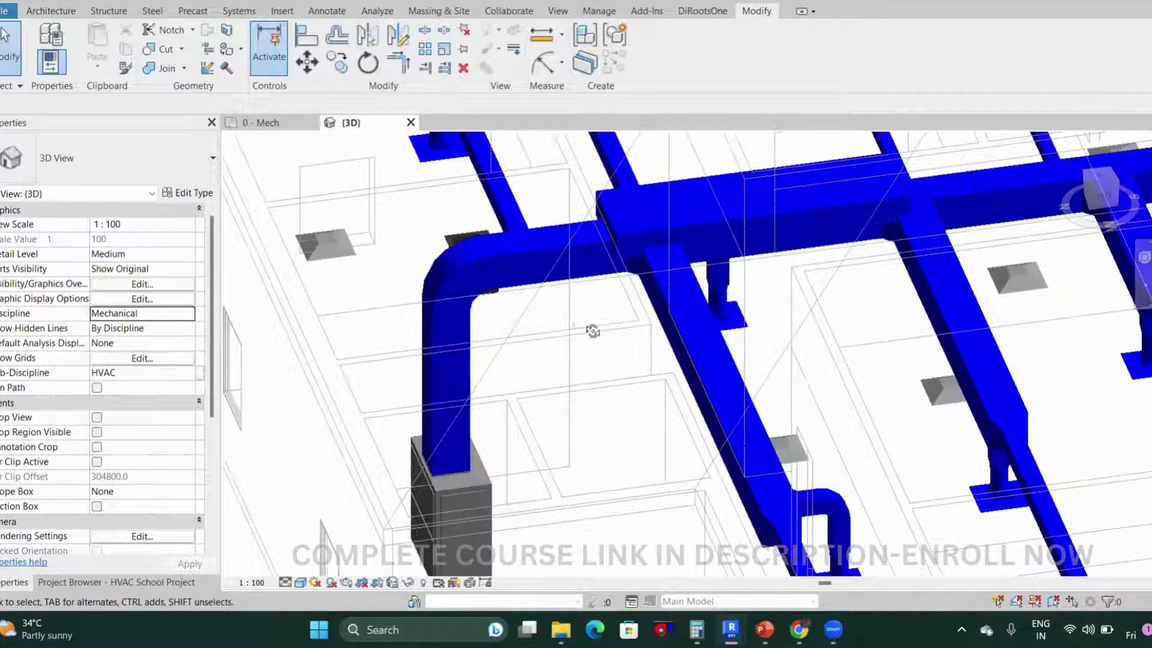
middle_click_drag(591, 329, 454, 393, "shift")
middle_click_drag(616, 407, 674, 466, "shift")
middle_click_drag(725, 420, 678, 316)
scroll(654, 343, "down", 2)
left_click(694, 386)
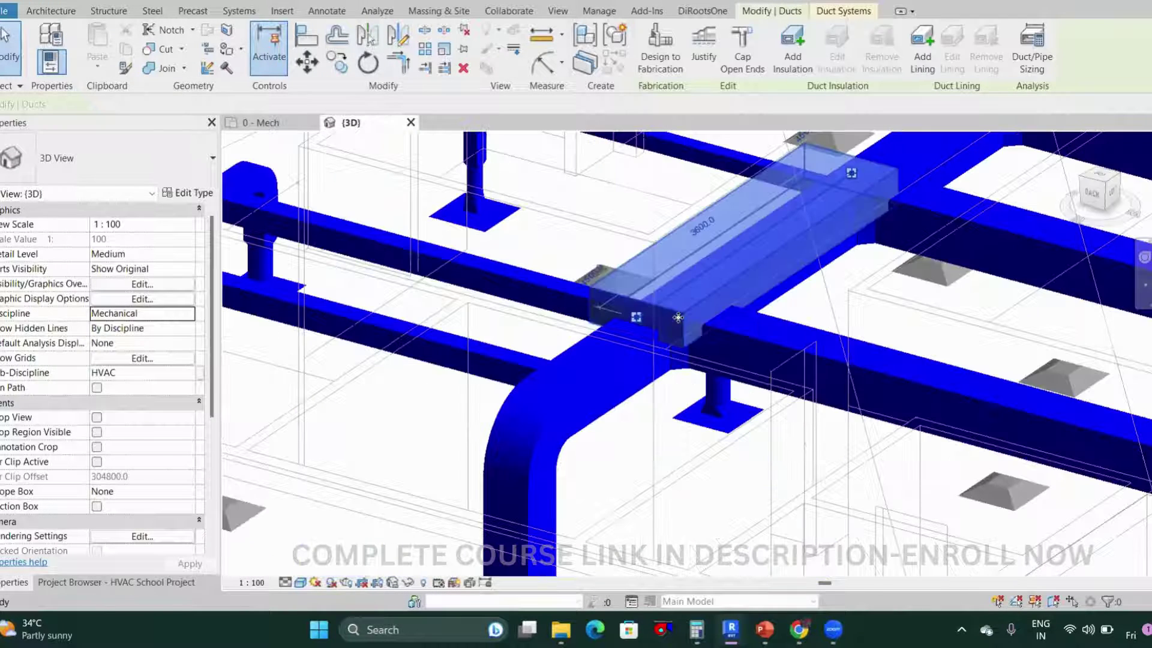
key("Delete")
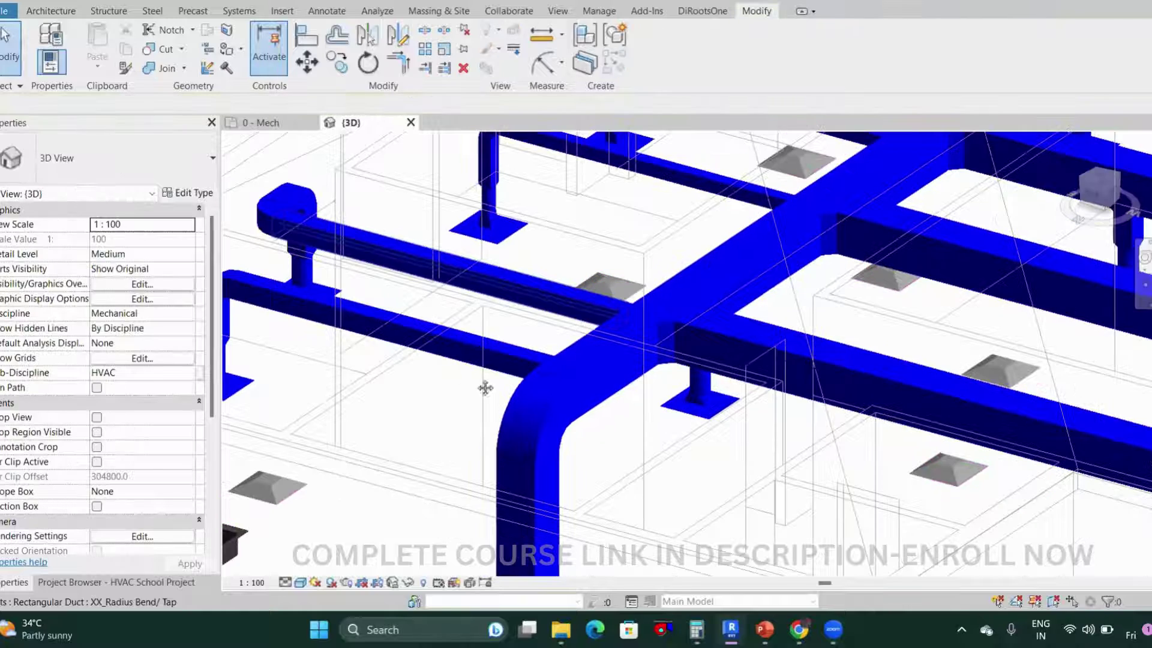
- Examine the complete supply duct network from several sides, including the main duct, its branches and the diffuser drops
scroll(486, 388, "down", 3)
middle_click_drag(532, 399, 627, 429, "shift")
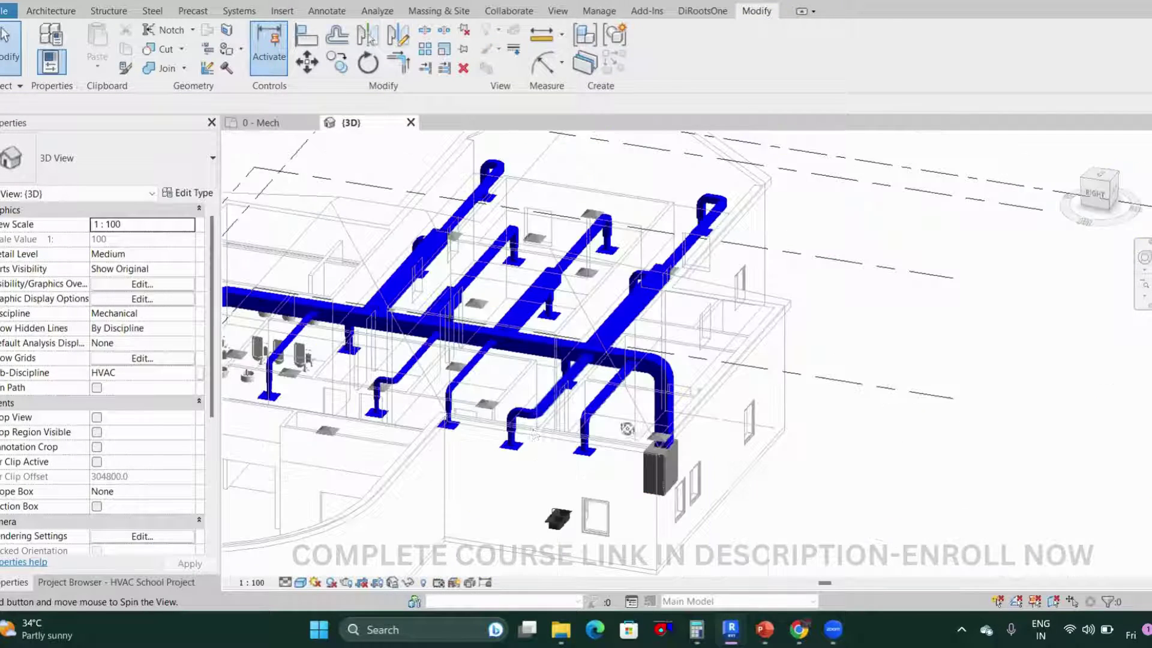
mouse_move(534, 434)
middle_mouse_down("shift")
mouse_move(492, 466)
mouse_move(514, 442)
middle_mouse_up("shift")
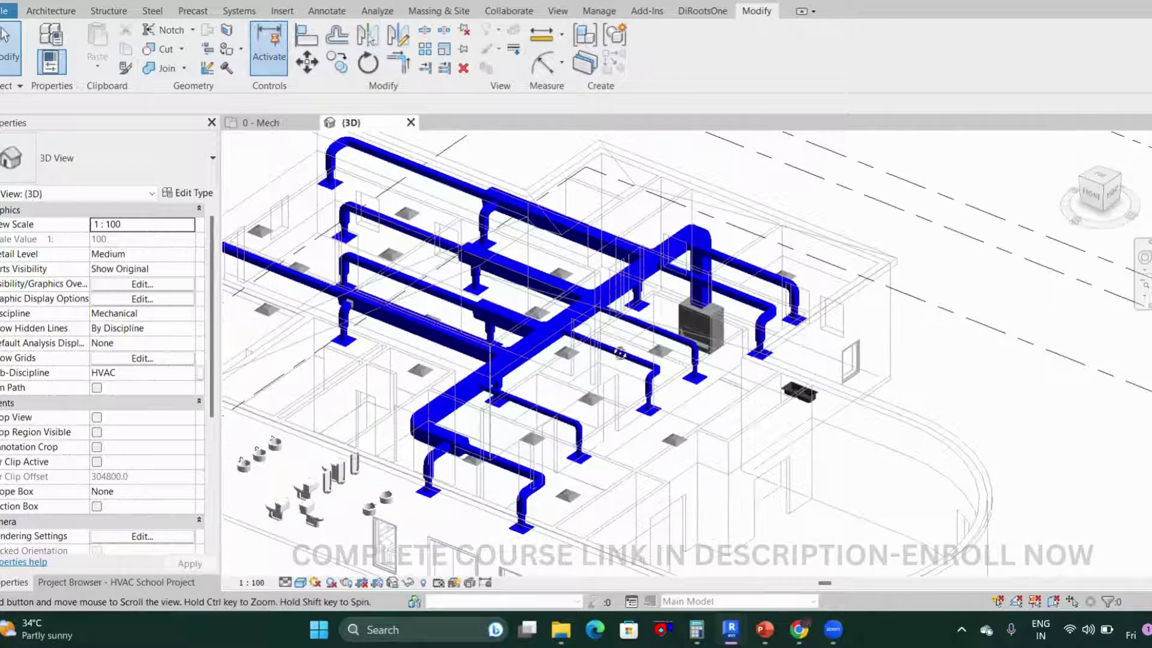
middle_click_drag(620, 352, 578, 538, "shift")
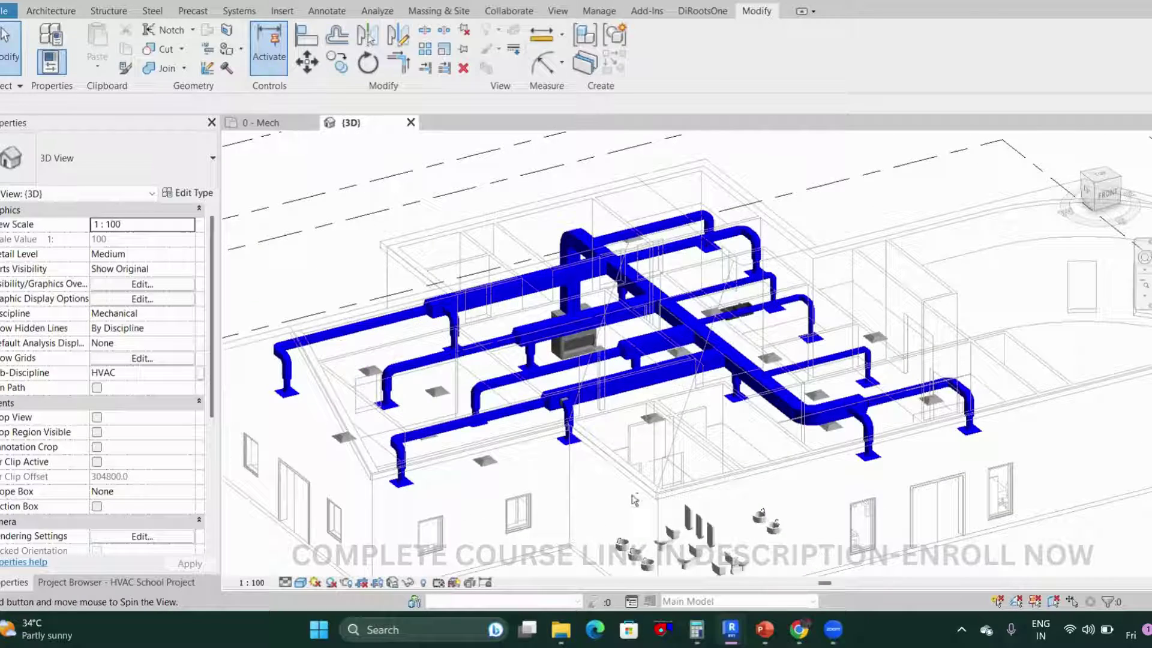
middle_click_drag(634, 500, 558, 462, "shift")
scroll(559, 456, "up", 3)
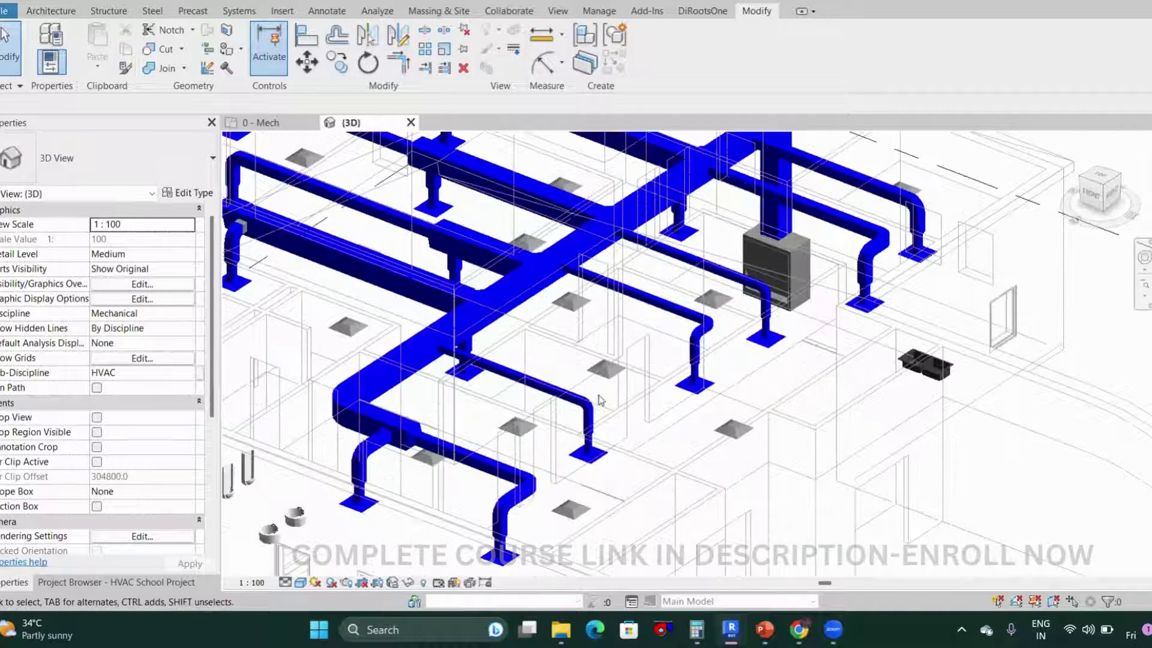
scroll(600, 401, "down", 5)
middle_click_drag(634, 467, 578, 472, "shift")
scroll(505, 309, "up", 4)
scroll(489, 314, "up", 3)
scroll(496, 280, "up", 2)
scroll(496, 281, "down", 2)
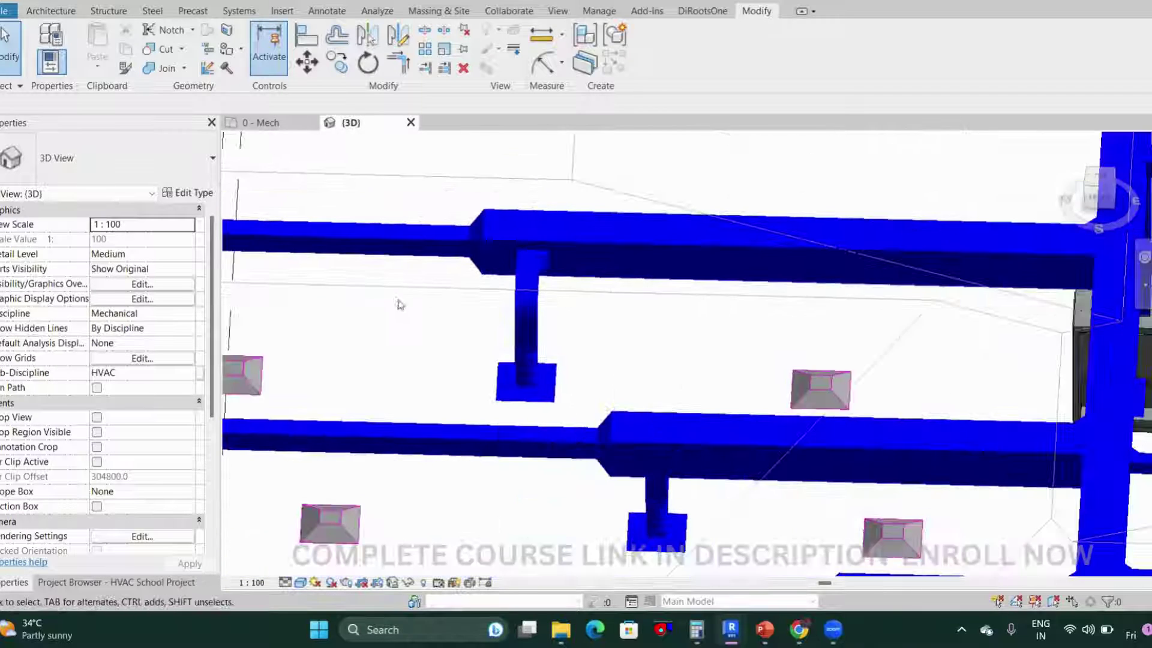
- Inspect the branch ducts' transitions and diffuser takeoffs, selecting the short grey 225x225 duct at a branch takeoff
scroll(398, 304, "down", 1)
middle_click_drag(400, 312, 689, 319)
middle_click_drag(546, 448, 450, 264)
middle_click_drag(657, 343, 411, 267)
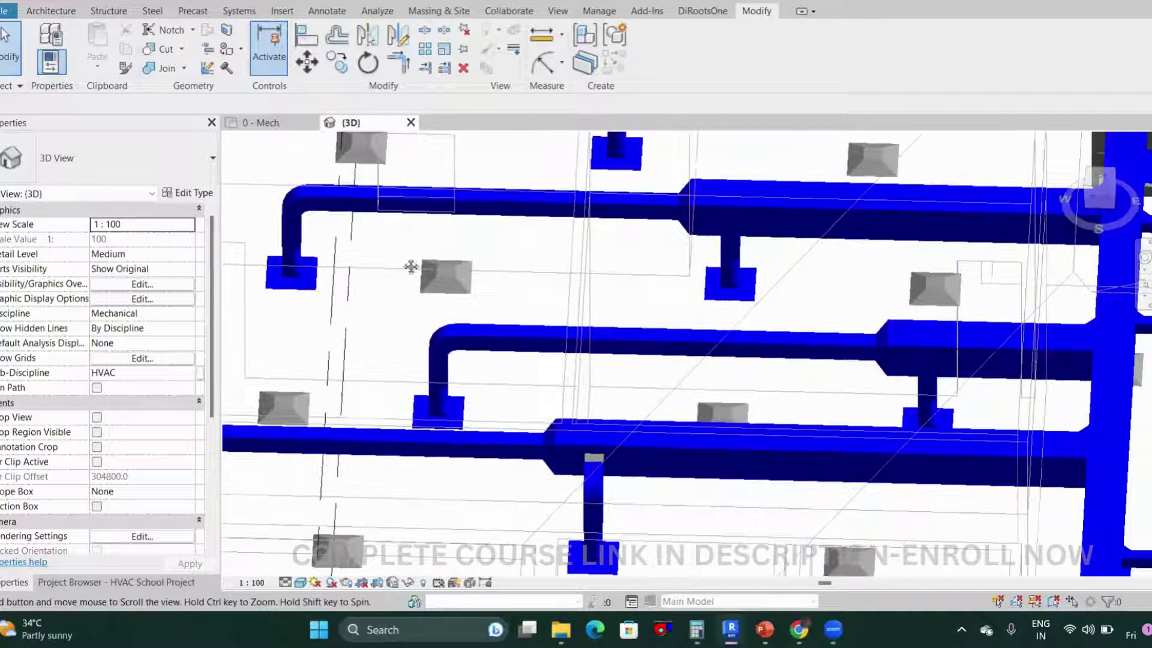
scroll(636, 401, "down", 4)
scroll(504, 297, "up", 5)
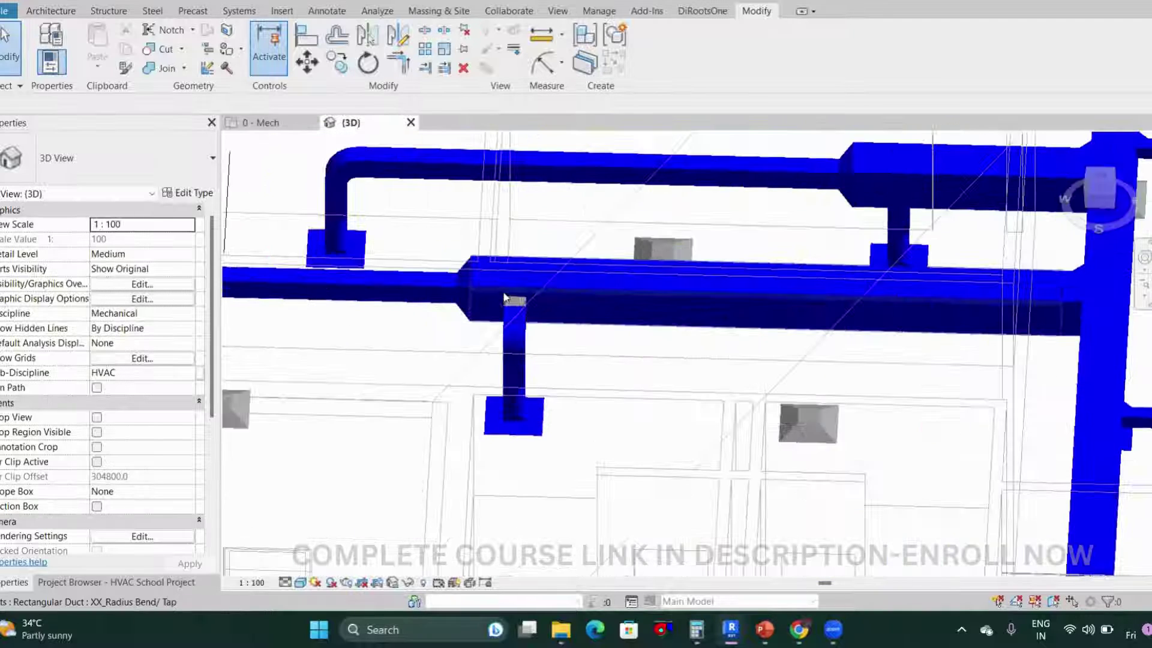
scroll(504, 297, "up", 4)
left_click(542, 307)
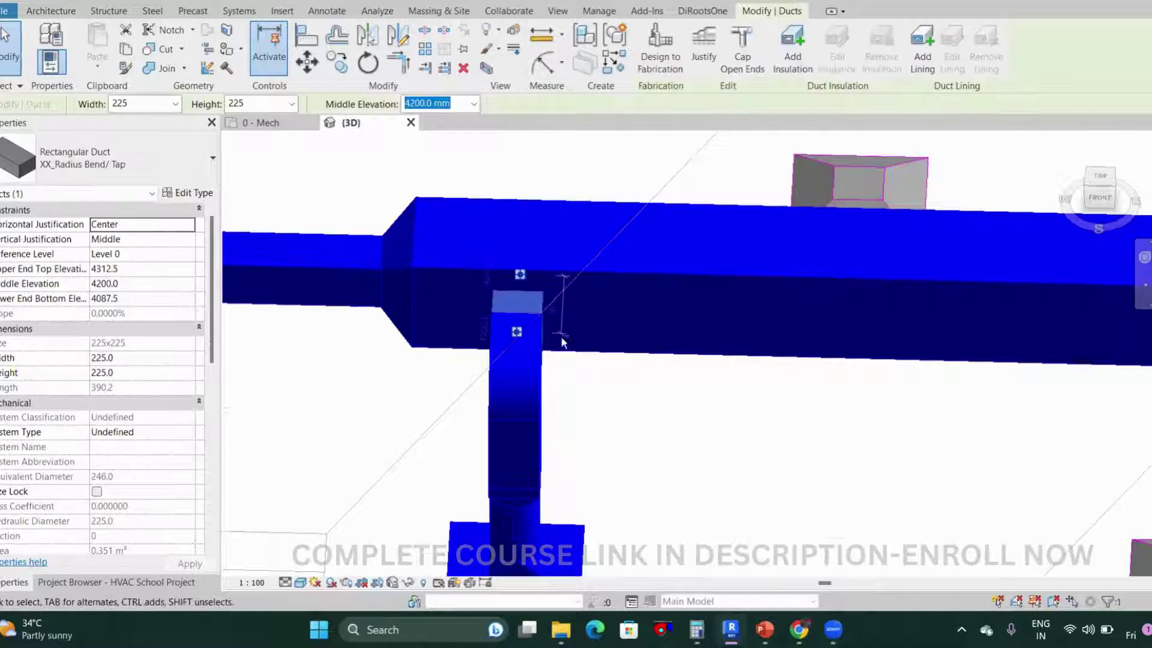
middle_click_drag(564, 343, 427, 294, "shift")
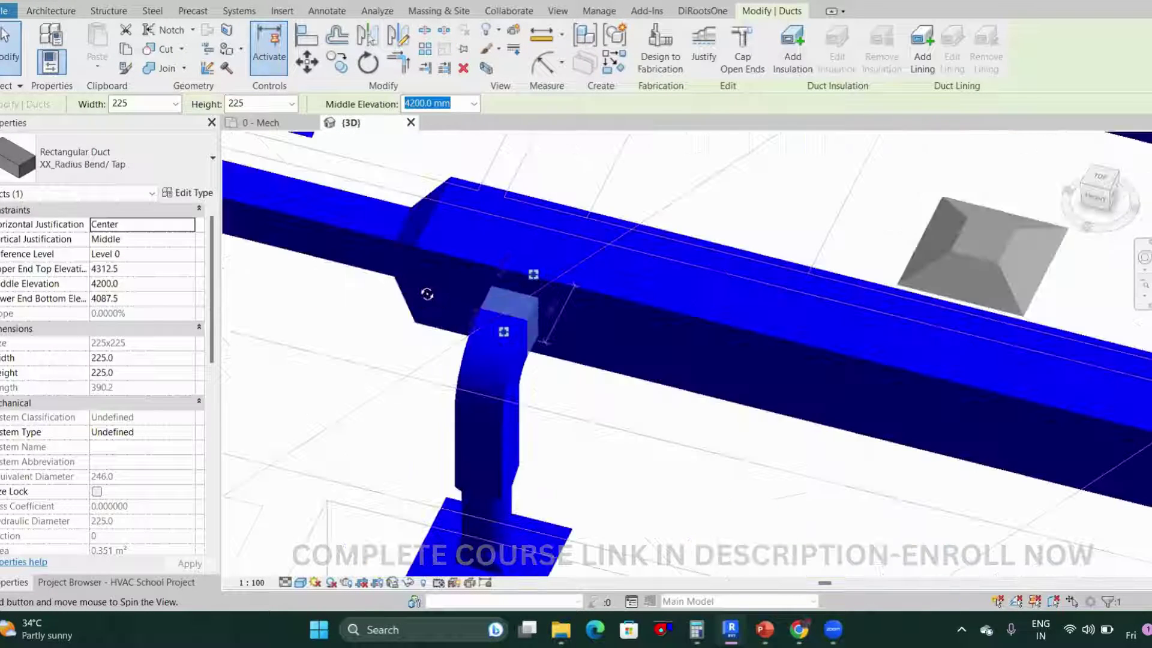
- Inspect the diffuser connections at the far end of the main duct, selecting the last supply diffuser, and review the overall network
scroll(453, 327, "down", 6)
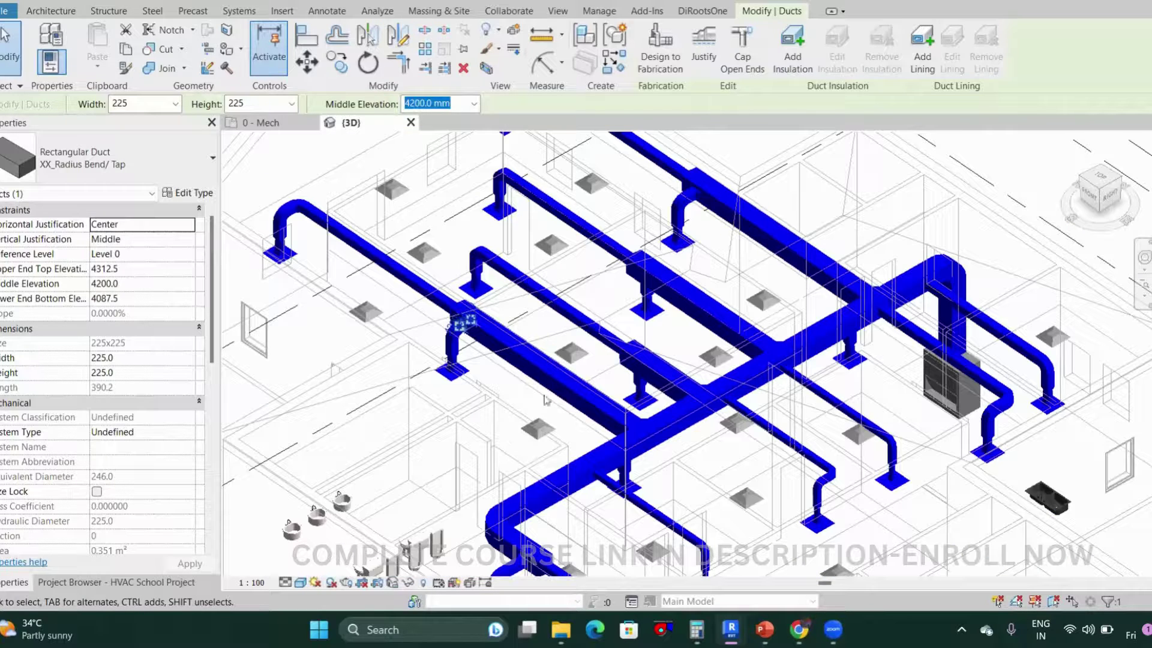
middle_click_drag(525, 410, 561, 460, "shift")
scroll(612, 501, "up", 4)
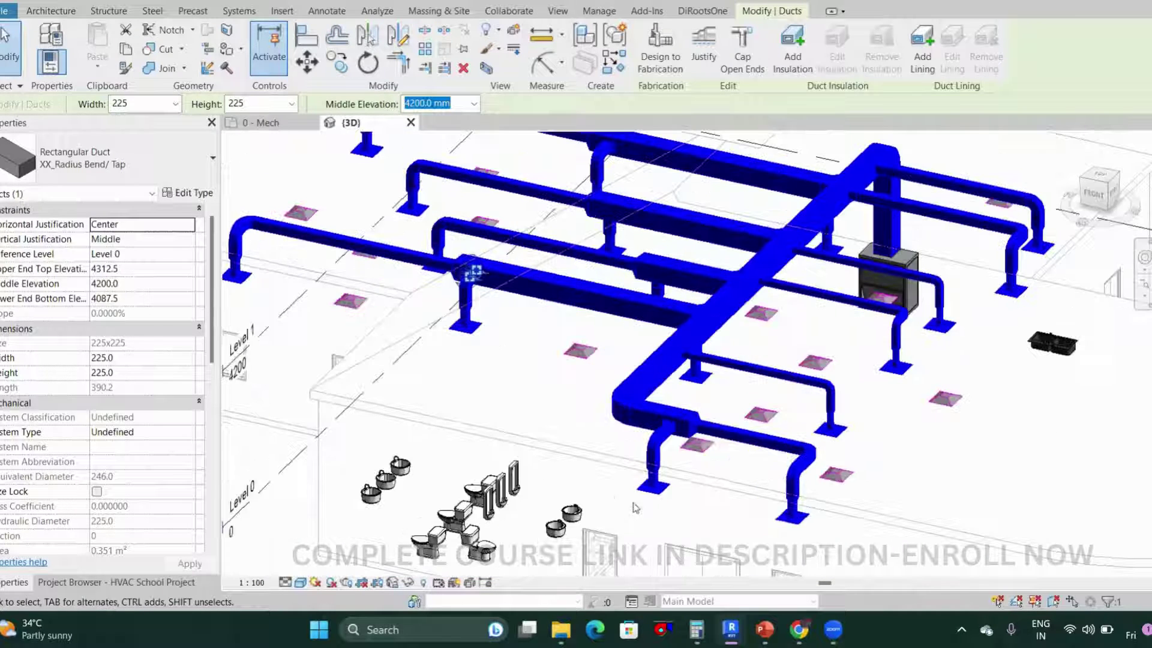
scroll(922, 555, "down", 3)
scroll(735, 498, "up", 3)
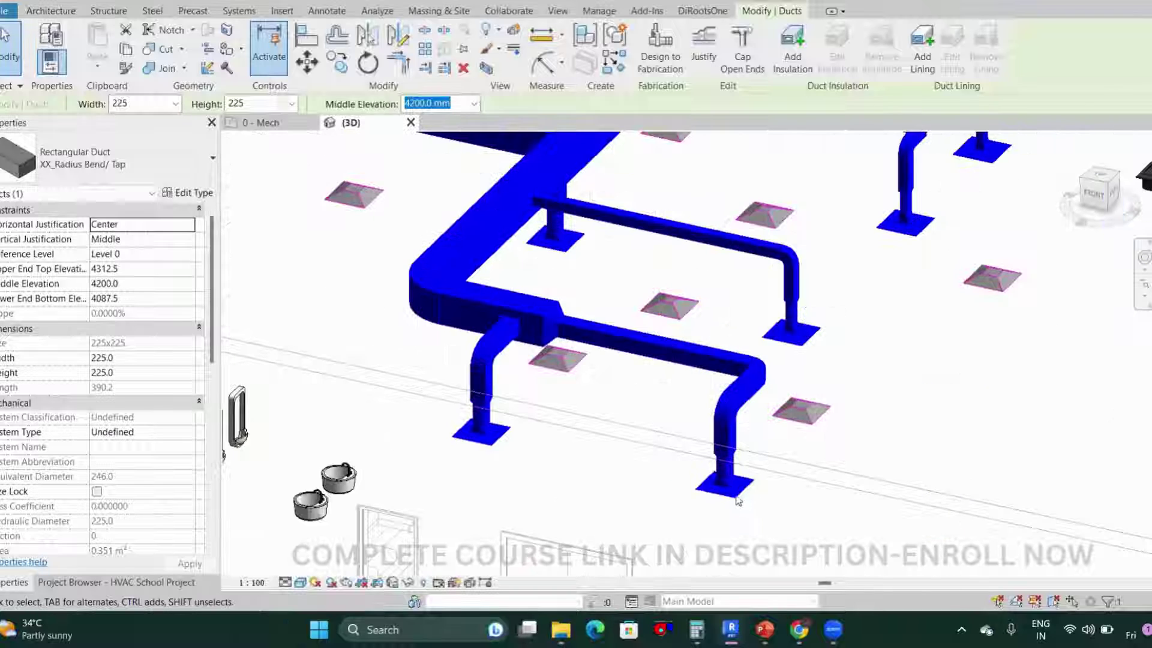
left_click(736, 495)
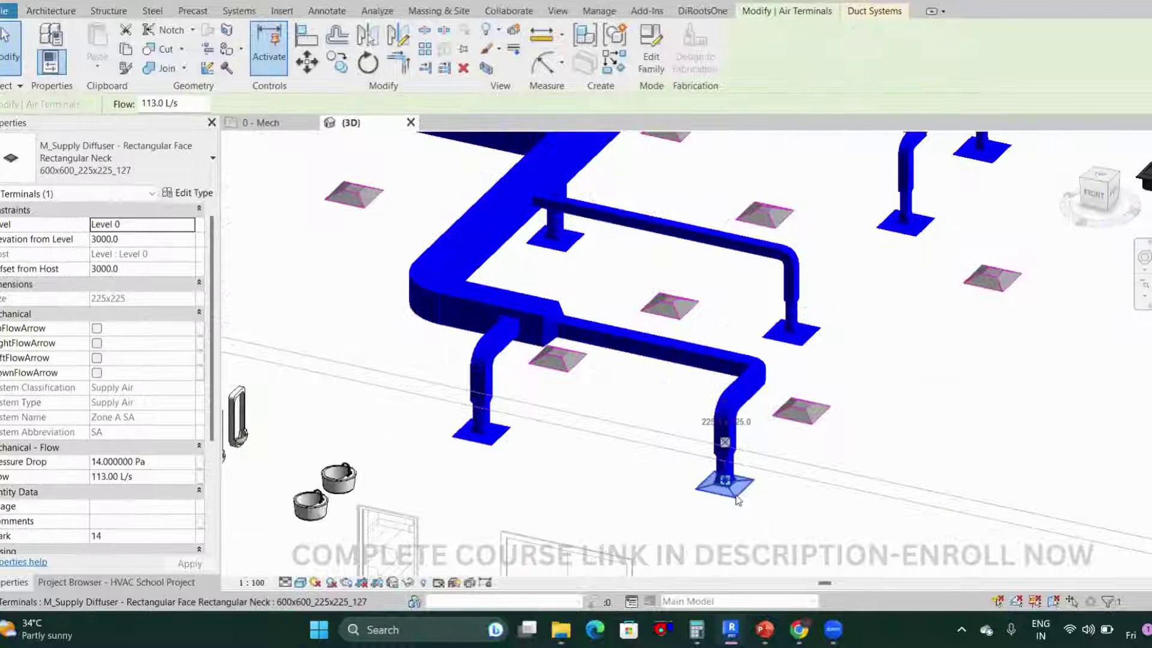
left_click(611, 507)
scroll(632, 468, "down", 1)
middle_click_drag(632, 467, 592, 520)
scroll(630, 460, "down", 1)
scroll(671, 480, "down", 3)
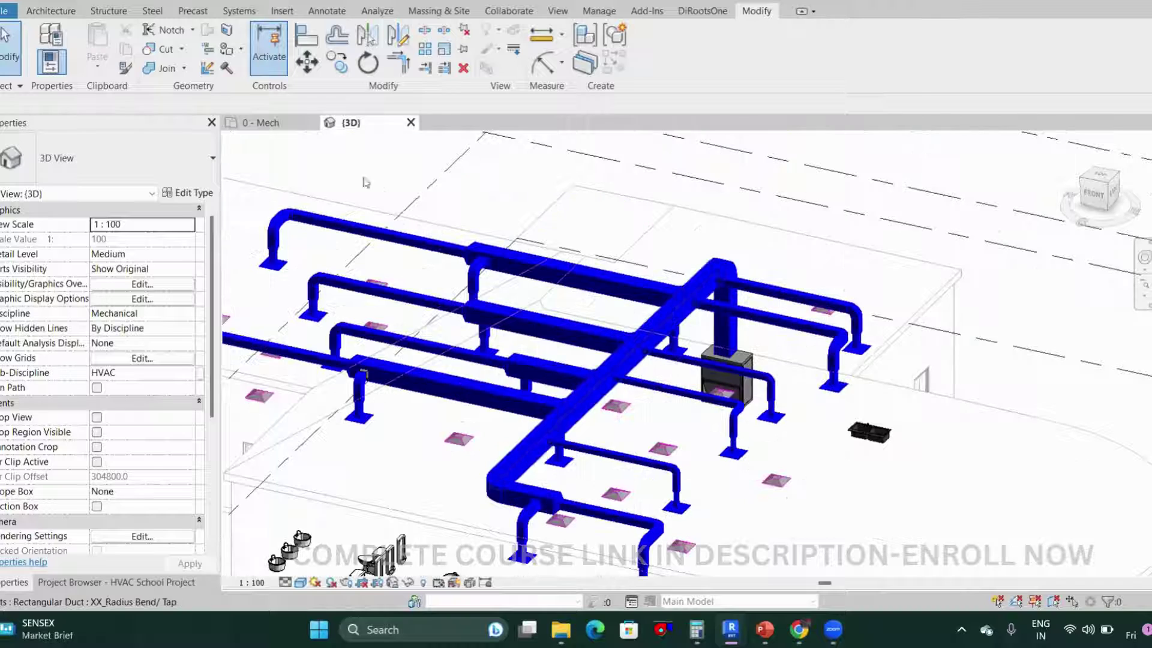
scroll(608, 373, "up", 2)
scroll(608, 370, "down", 2)
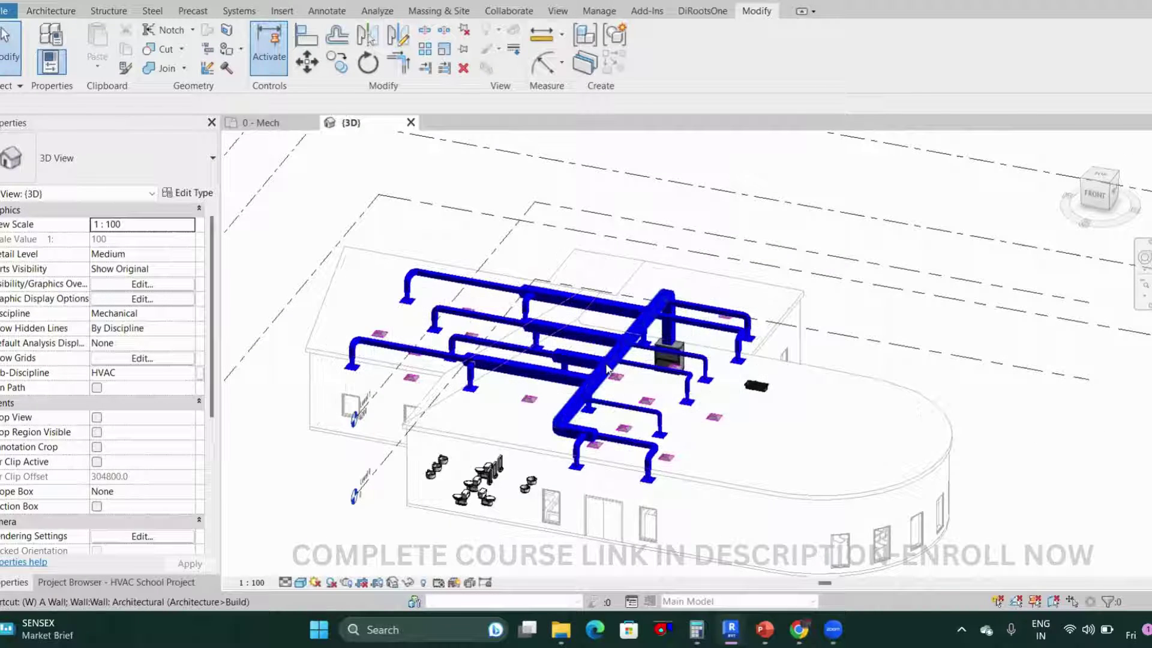
- Tile the 3D view and the 0 - Mech floor plan side by side with the duct layout framed in both
key("w")
key("t")
scroll(597, 393, "down", 3)
scroll(596, 393, "up", 4)
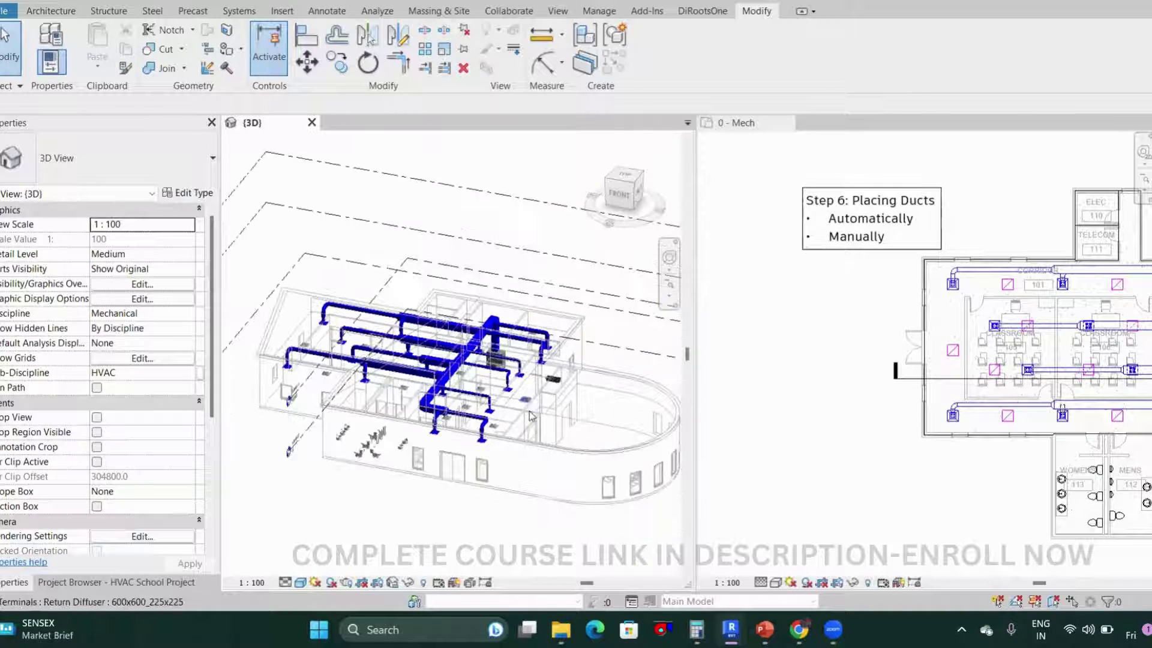
scroll(829, 413, "down", 2)
middle_click_drag(906, 442, 830, 446)
scroll(860, 435, "up", 1)
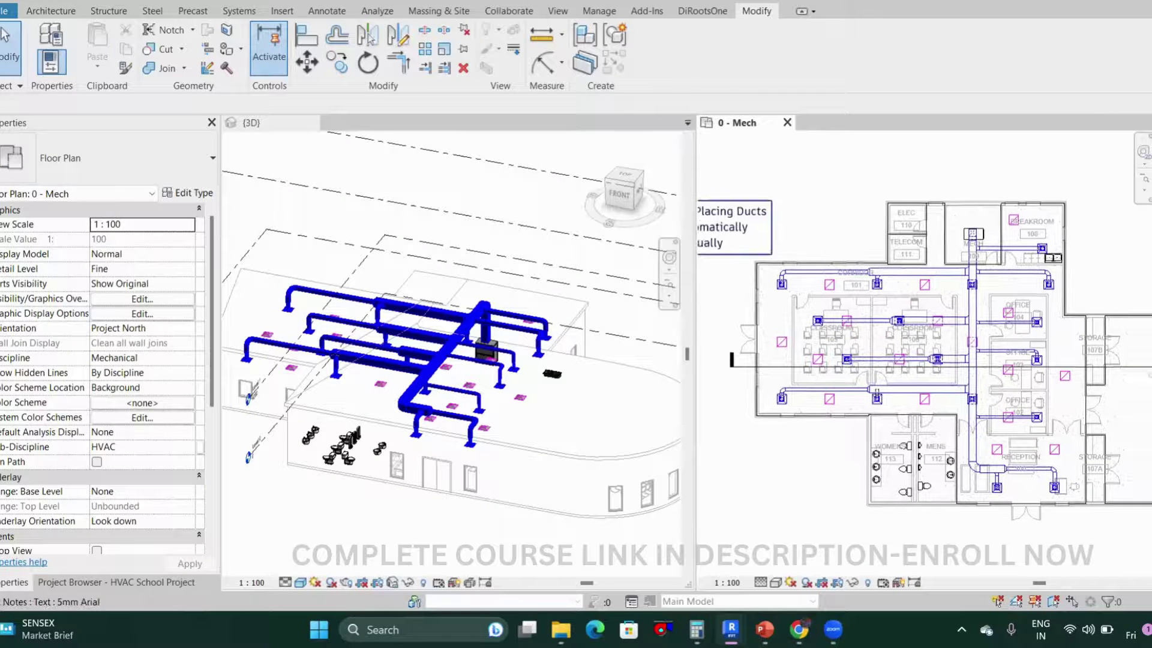